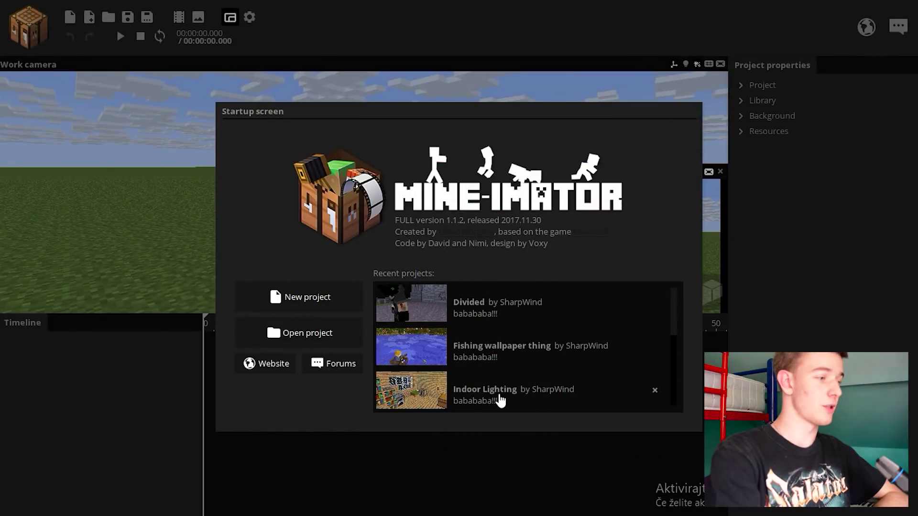
- Open the recent Indoor Lighting project and close the secondary camera view
click(492, 395)
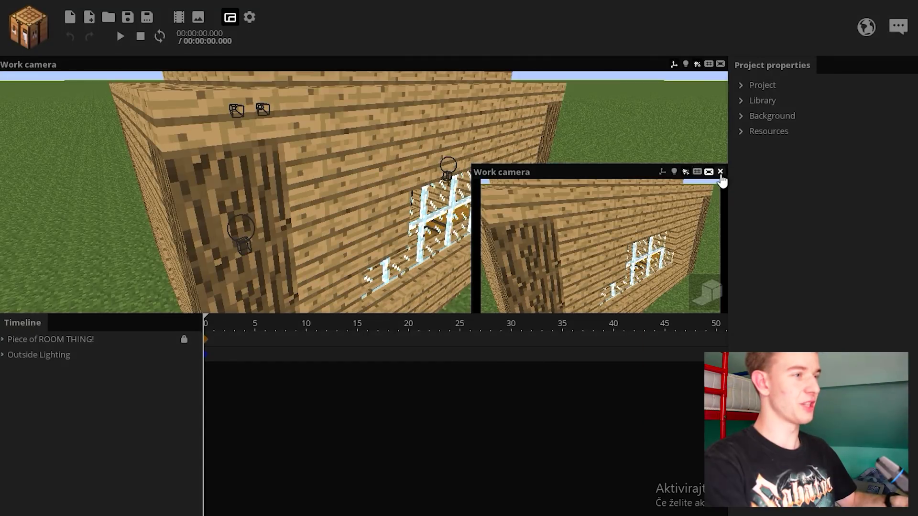
click(720, 171)
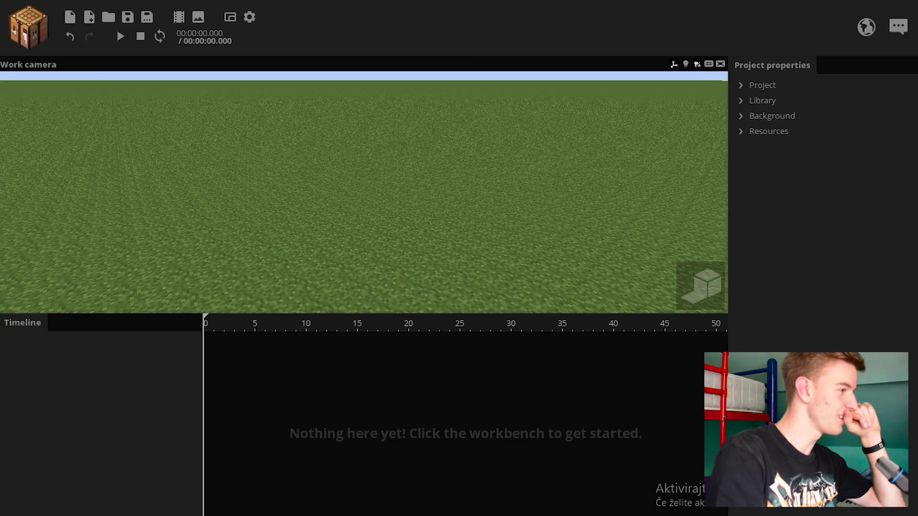
- Place the Piece of ROOM THING! scenery from the library into the scene and set its Y position to -15
click(768, 98)
click(824, 246)
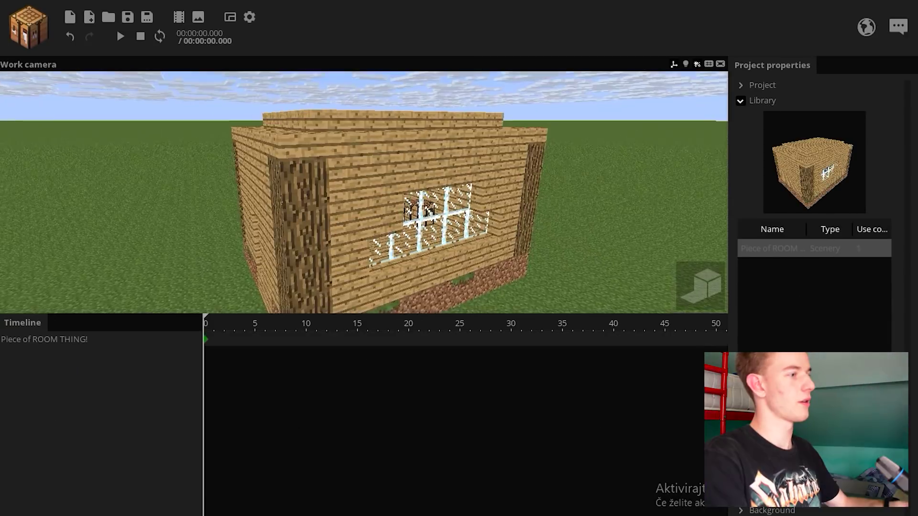
scroll(42, 243, up, 1)
click(206, 340)
click(576, 115)
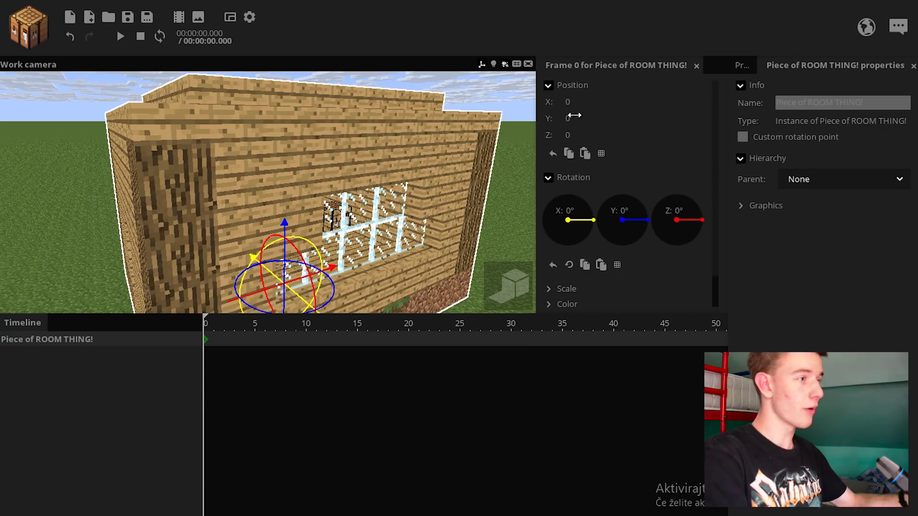
text(-15)
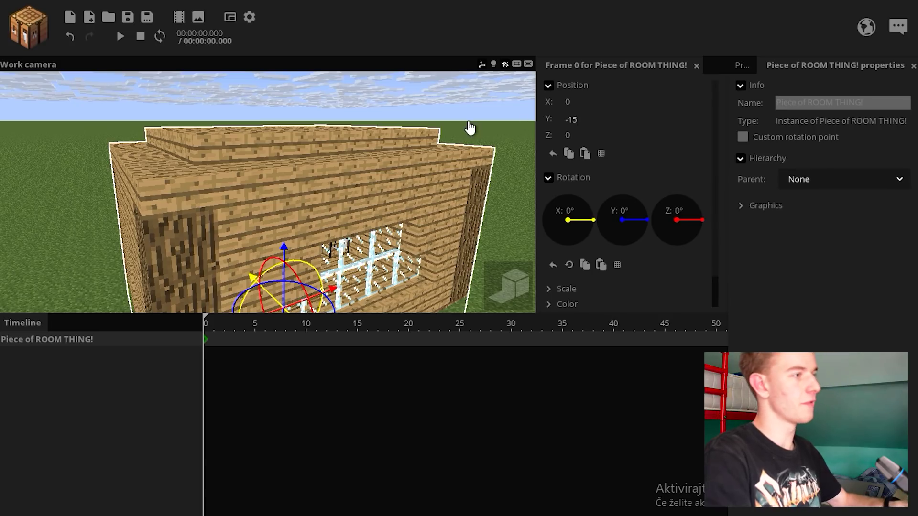
click(469, 126)
- Save the project with the repositioned room scenery
key(w)
mouse_move(401, 149)
right_down()
mouse_move(401, 165)
mouse_move(400, 149)
right_up()
key(s)
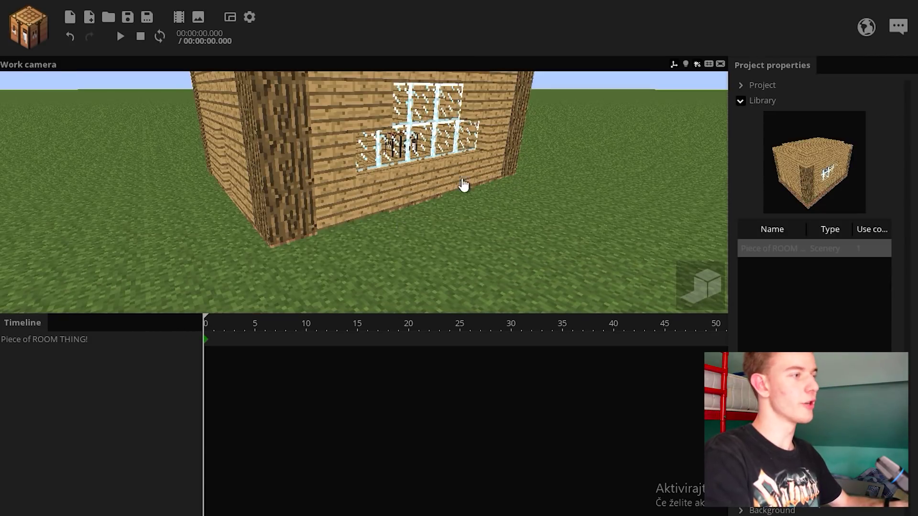
key(w)
right_drag(470, 239, 432, 235)
key(s)
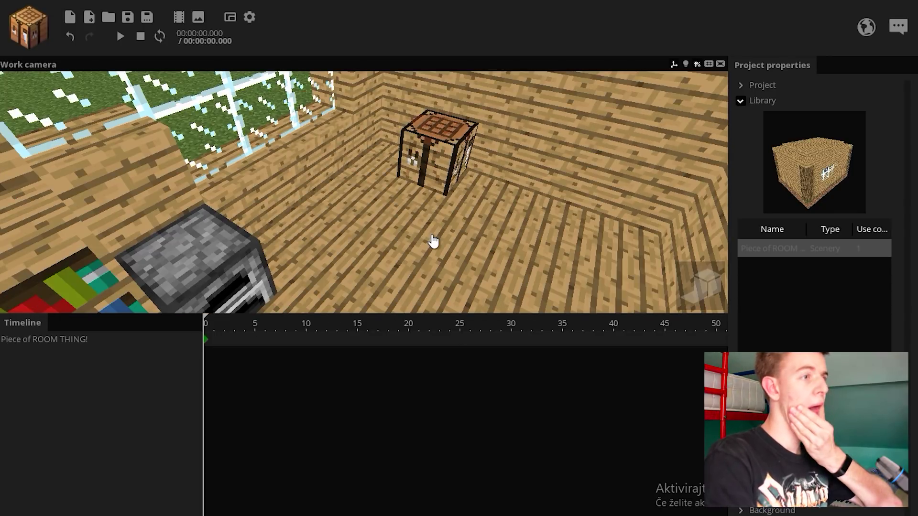
click(128, 18)
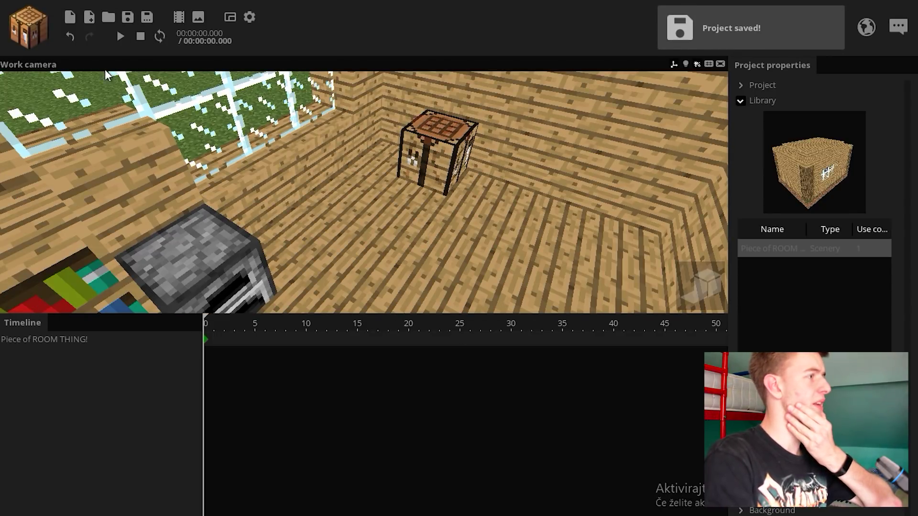
- Create a chest special block in the room with the Normal (Double) variant and the Minecraft texture
click(35, 32)
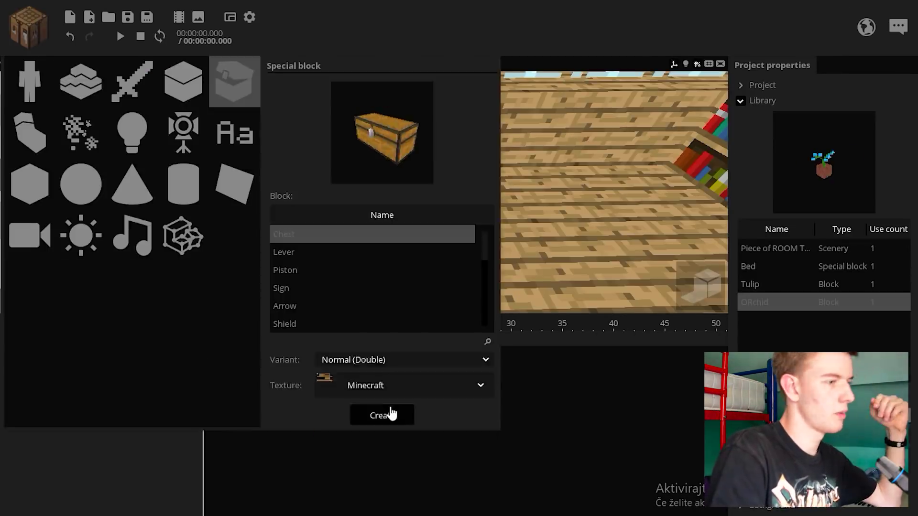
click(391, 414)
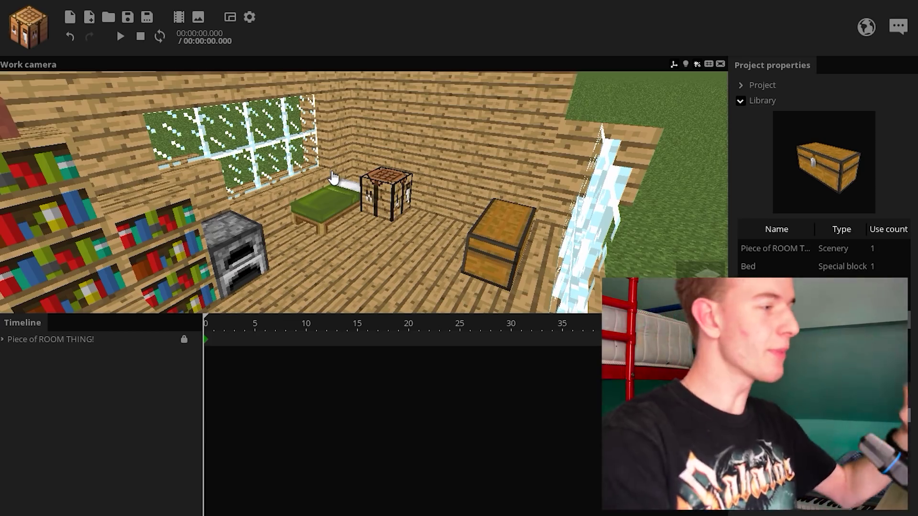
mouse_move(333, 178)
right_down()
mouse_move(310, 178)
mouse_move(411, 287)
mouse_move(330, 172)
right_up()
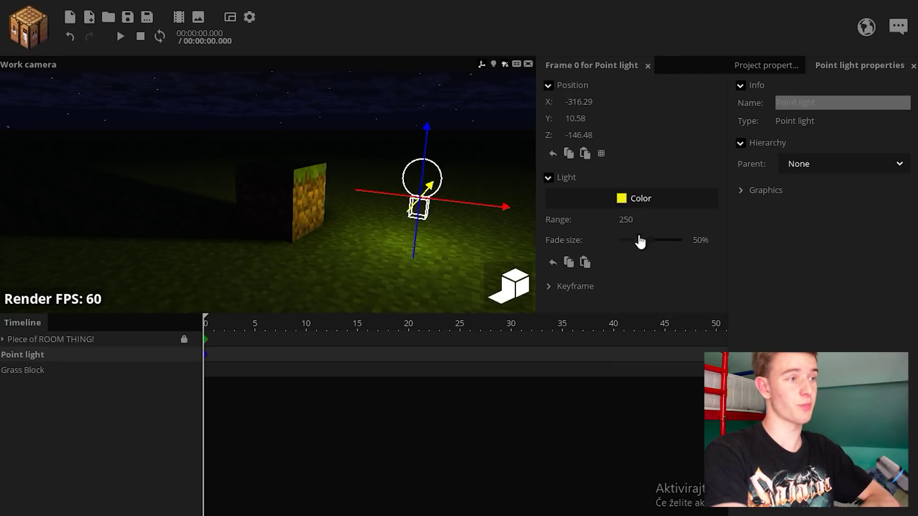
- Try a range of 16 on the yellow point light, and return its range to 250
click(626, 219)
text(16)
key(Return)
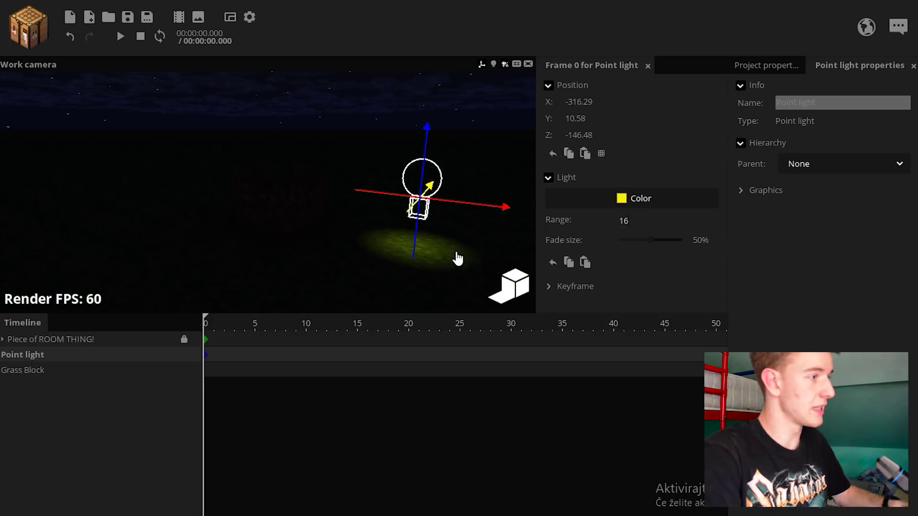
key(w)
right_drag(470, 260, 470, 260)
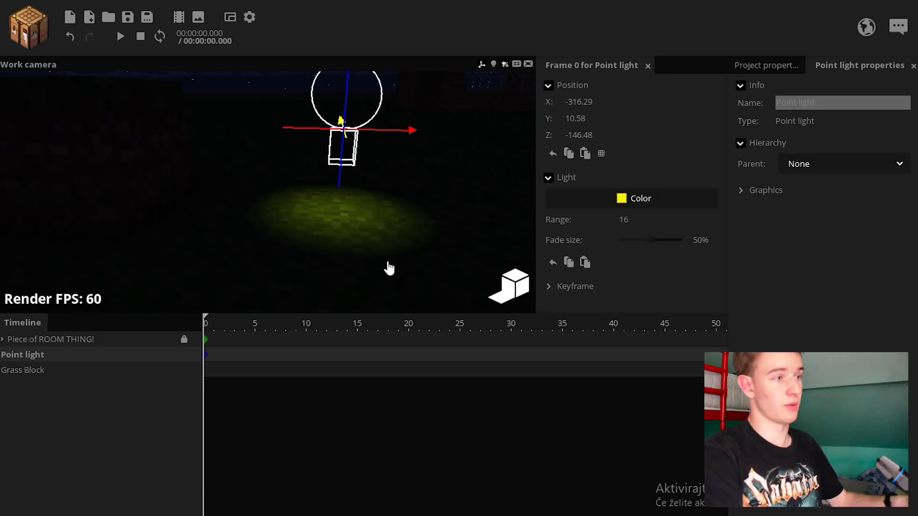
drag(640, 222, 643, 220)
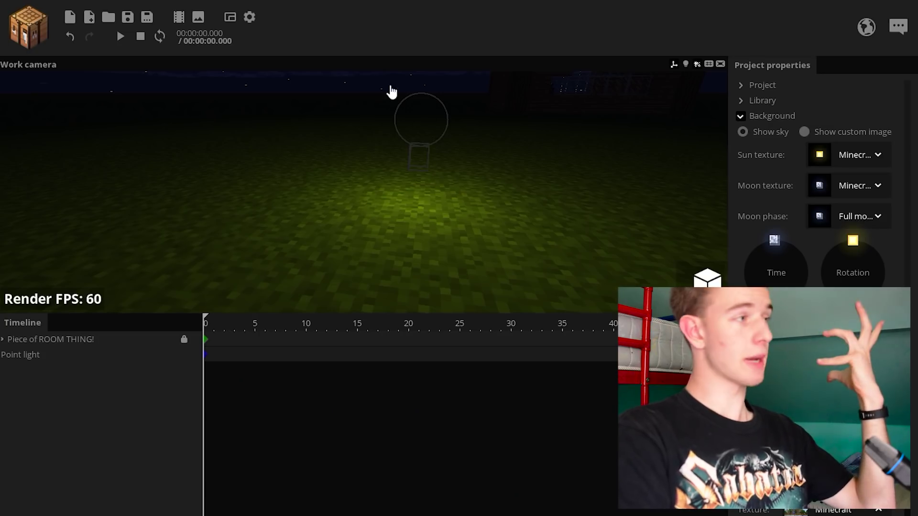
- Save the project with the yellow point light in place
click(128, 17)
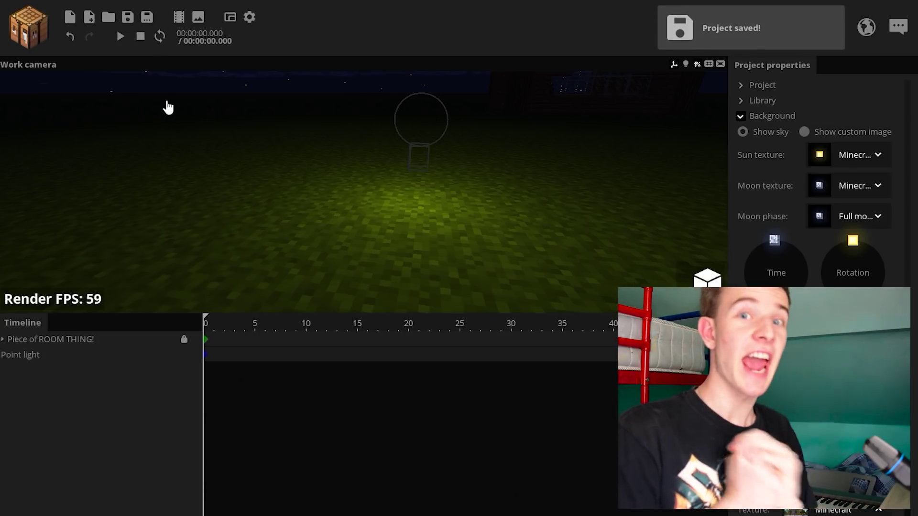
- Duplicate the yellow point light and set the copy's light color to blue
click(47, 355)
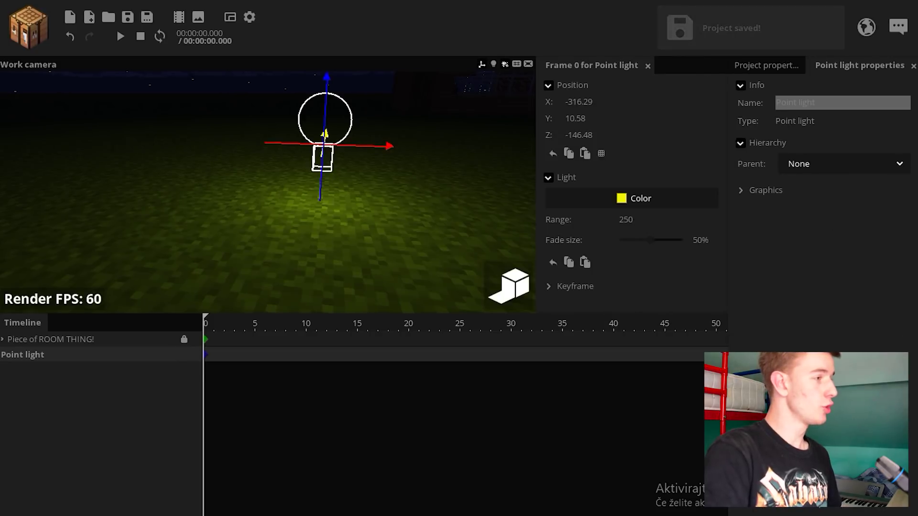
key(ctrl+d)
click(641, 200)
click(474, 237)
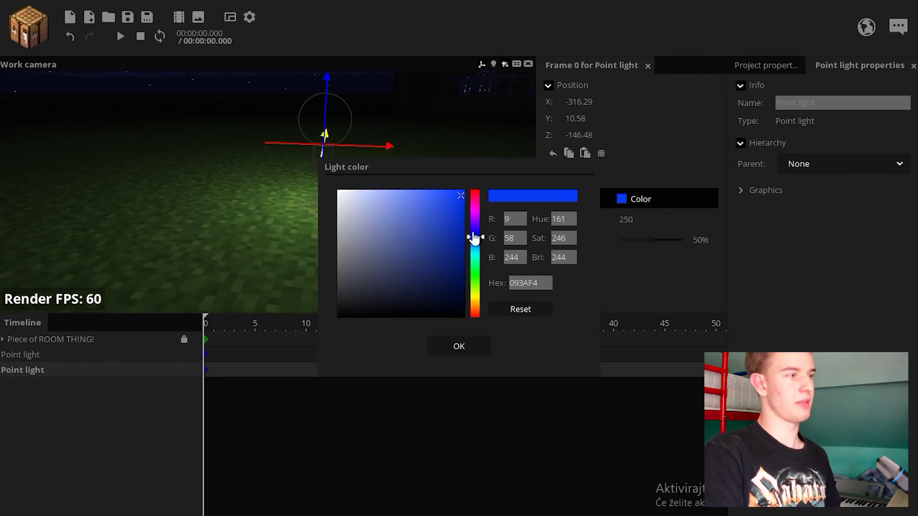
click(459, 346)
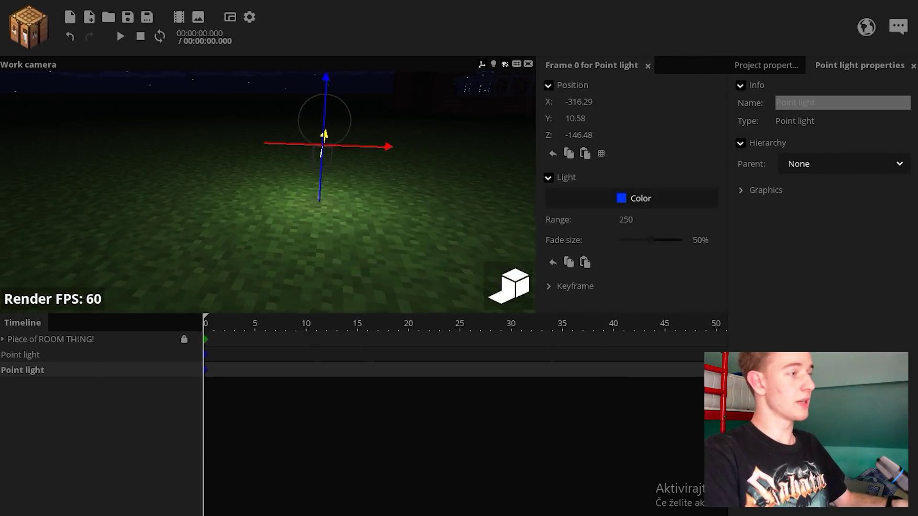
right_drag(445, 260, 445, 260)
key(s)
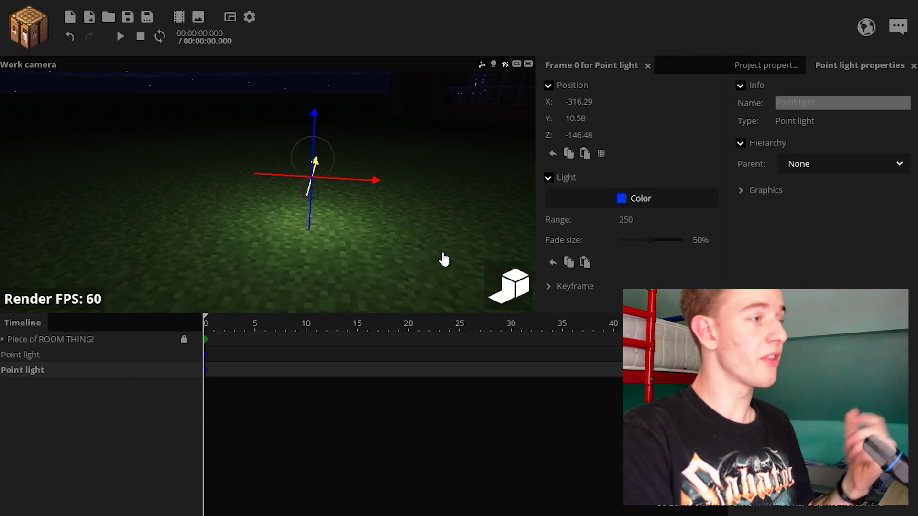
- Repeatedly hide and show the blue point light to compare the mixed light with yellow alone
click(194, 370)
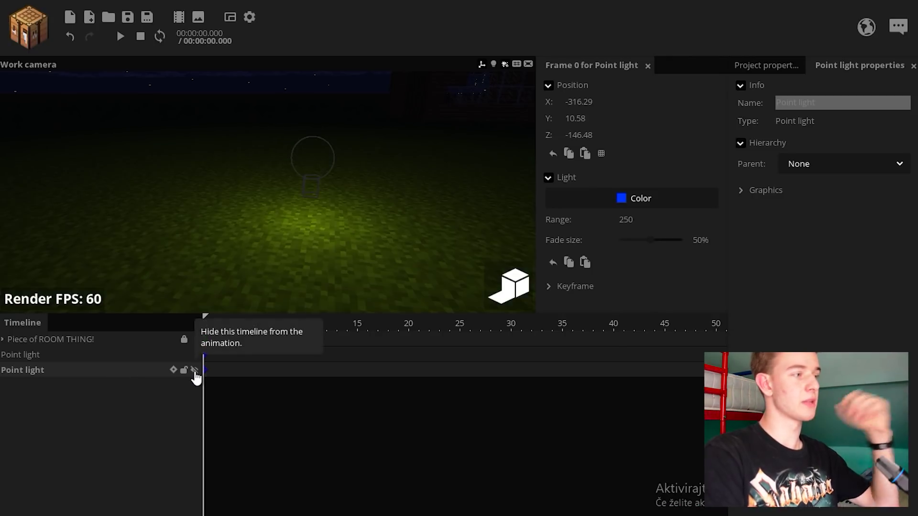
click(195, 370)
click(194, 370)
click(194, 371)
click(194, 371)
click(194, 370)
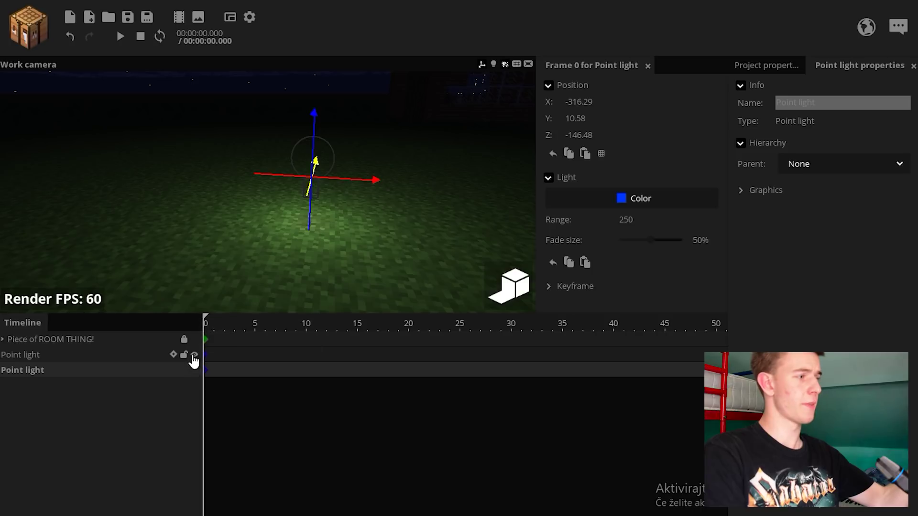
- Toggle the visibility of the yellow and blue point lights in turn to compare each color with the mix
click(194, 354)
click(194, 354)
click(193, 355)
click(193, 355)
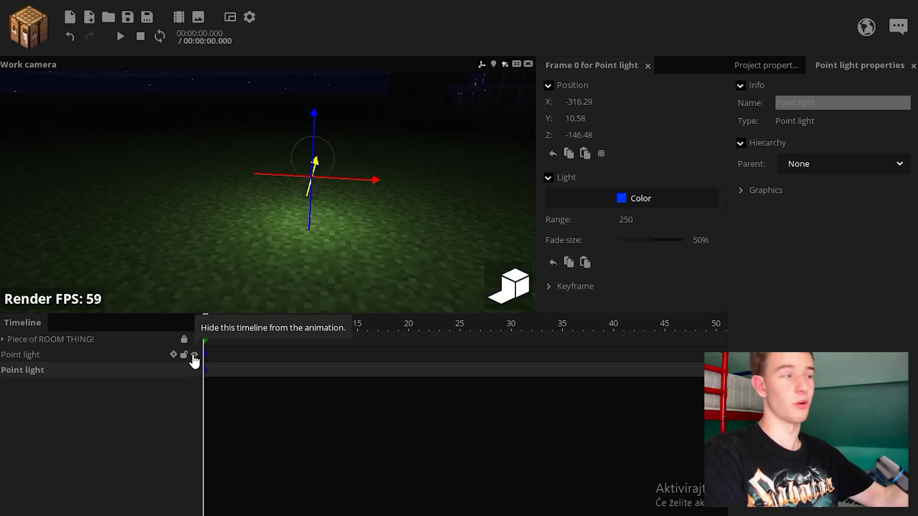
click(194, 355)
click(194, 355)
click(196, 370)
click(195, 356)
click(195, 369)
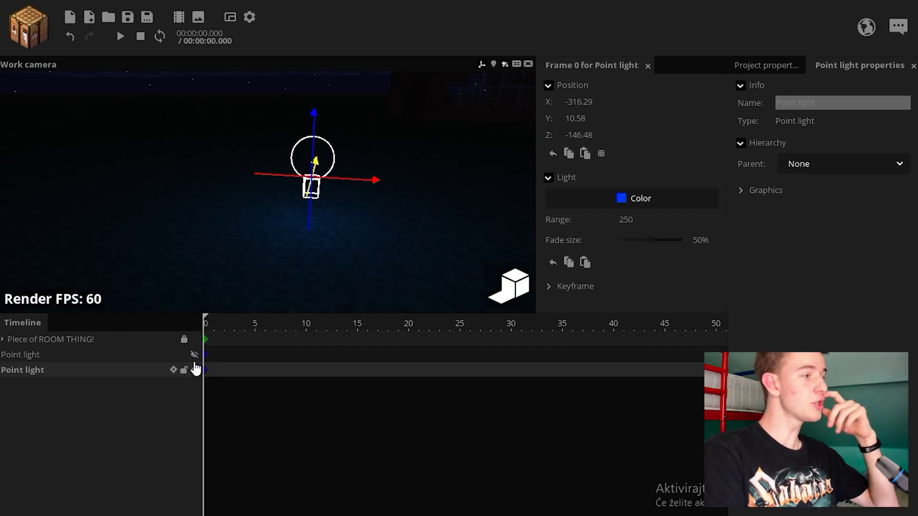
click(194, 355)
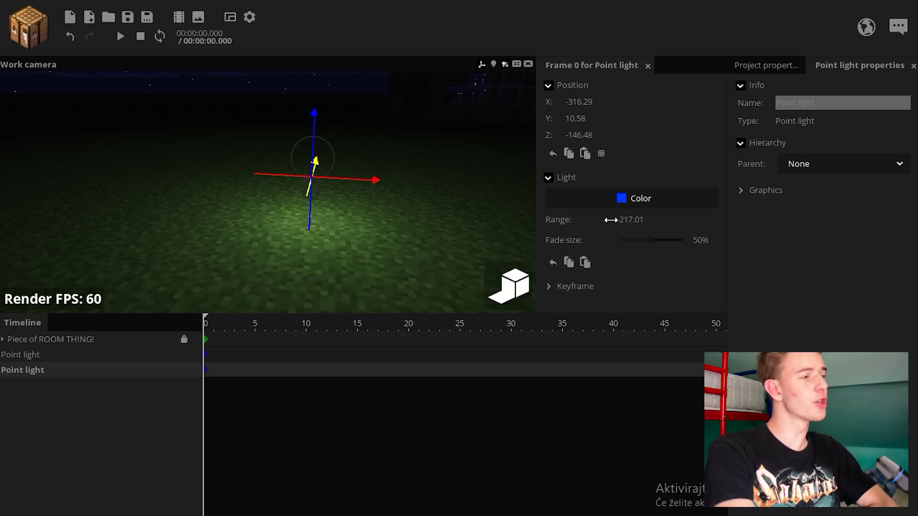
click(481, 219)
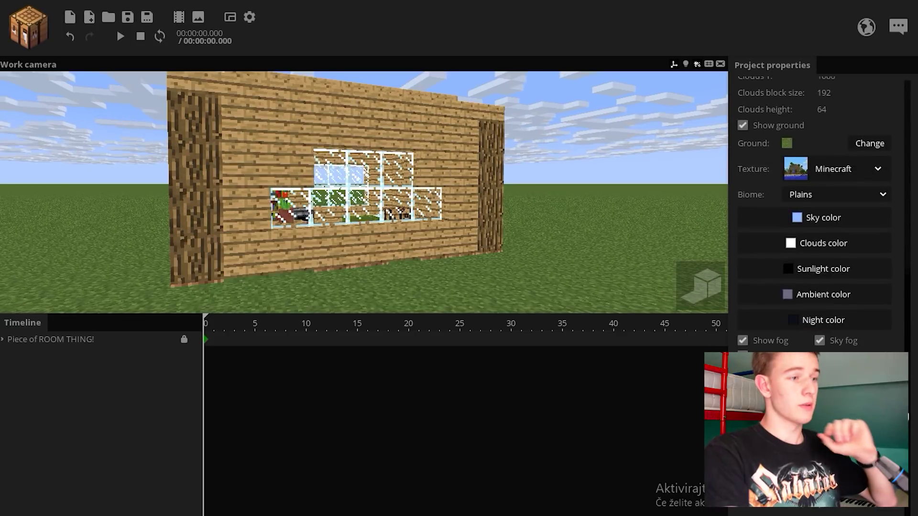
- Review the background's sunlight color and keep it at black, hex 000000
click(822, 264)
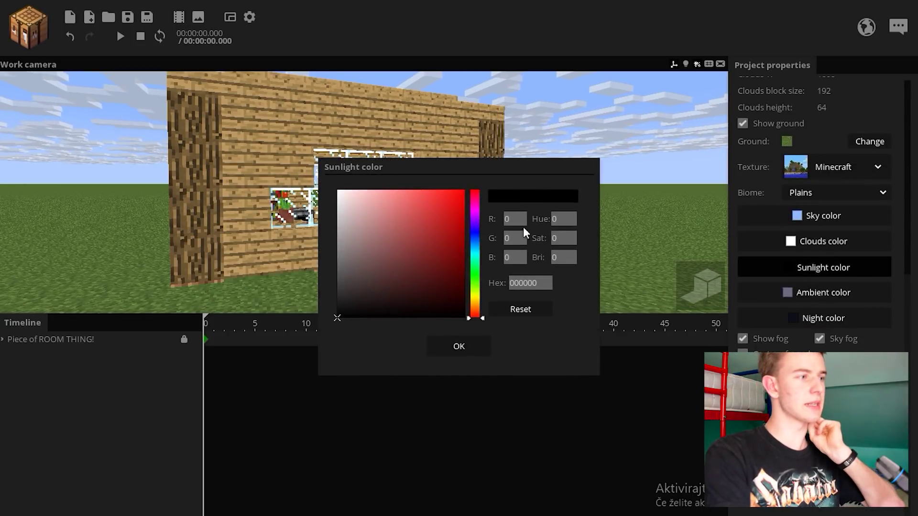
click(458, 345)
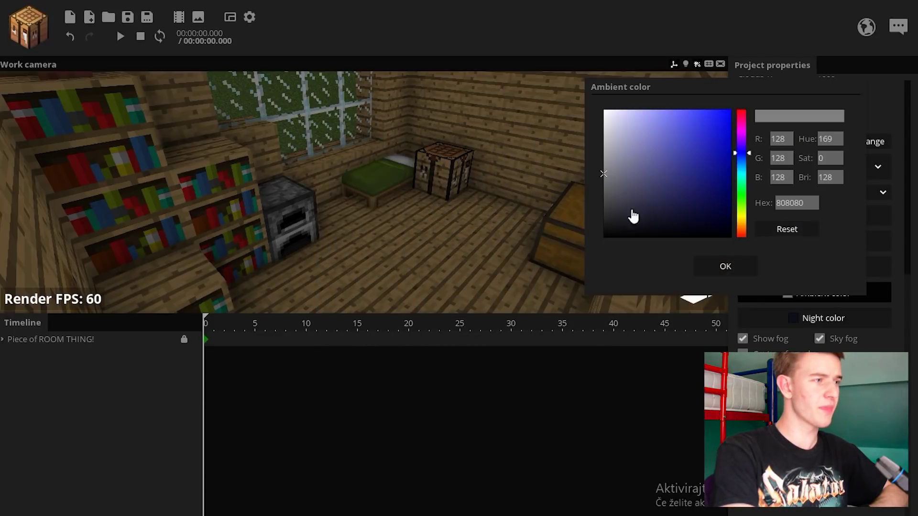
- Set the background's ambient color to a muted blue, hex 5A5B7E
click(618, 184)
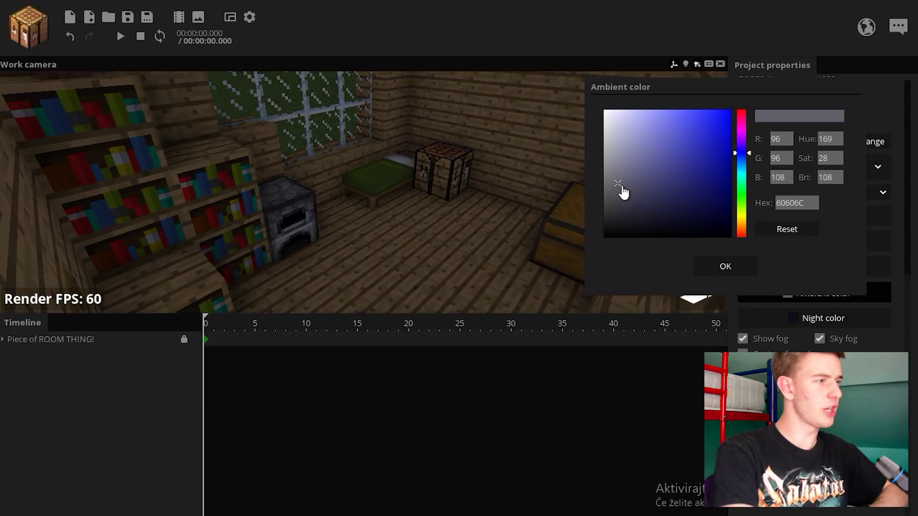
click(621, 174)
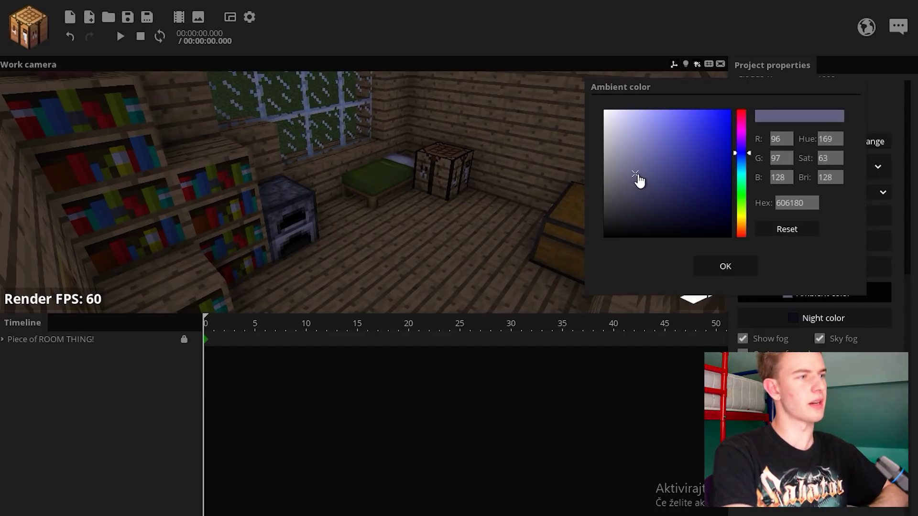
click(640, 174)
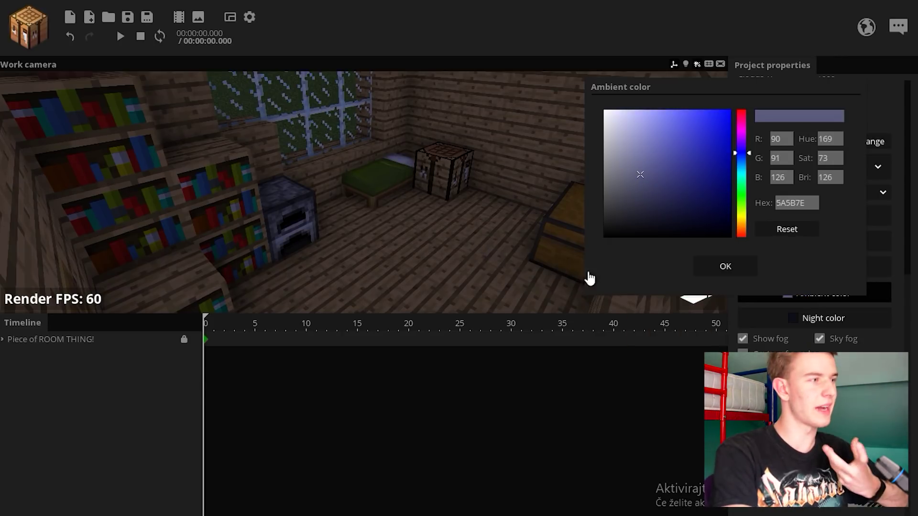
click(706, 272)
- Add a spot light in front of the house and rotate it to shine on the wall around the window
drag(908, 286, 908, 231)
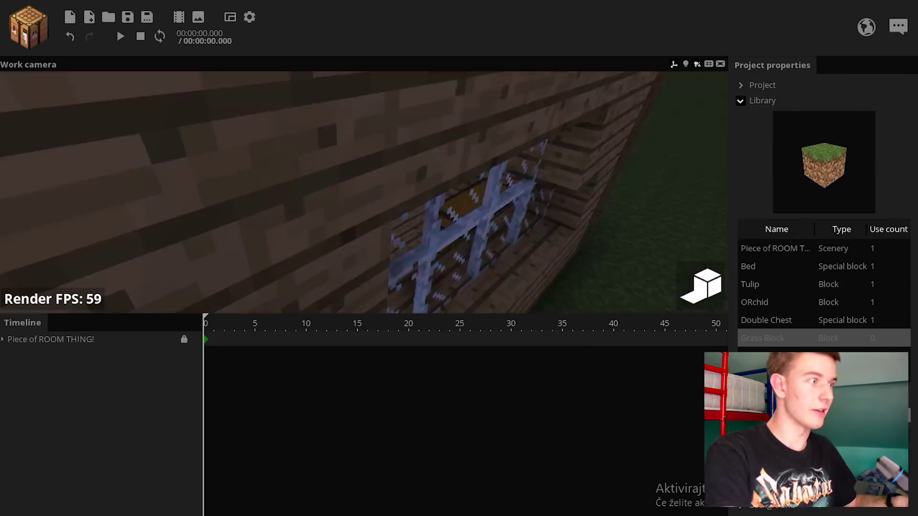
click(46, 47)
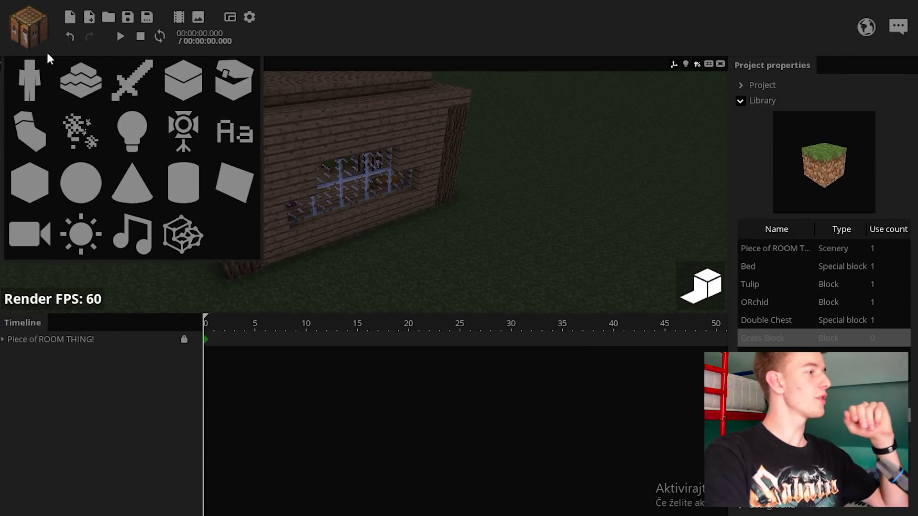
click(182, 139)
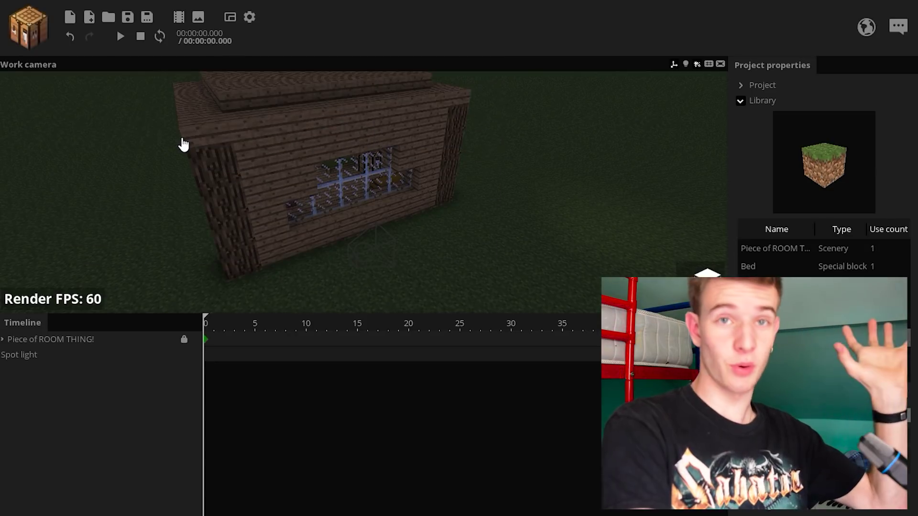
click(19, 355)
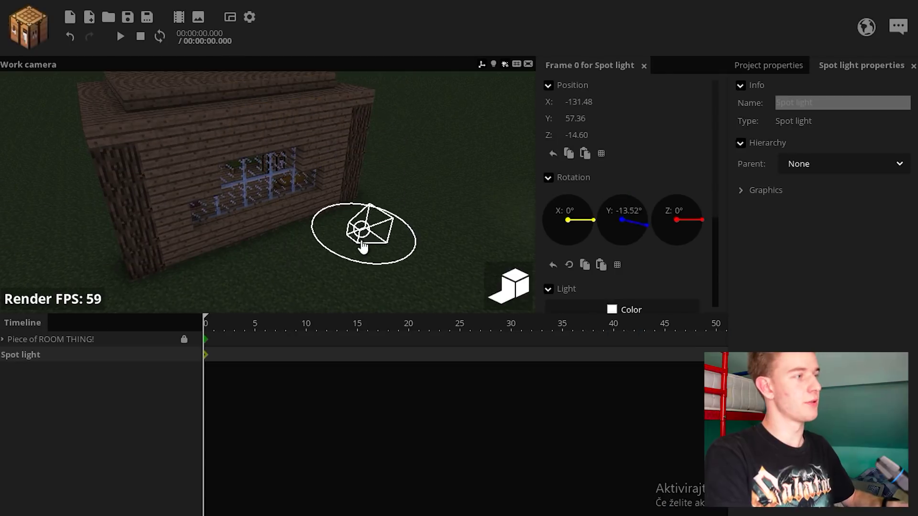
drag(410, 216, 409, 214)
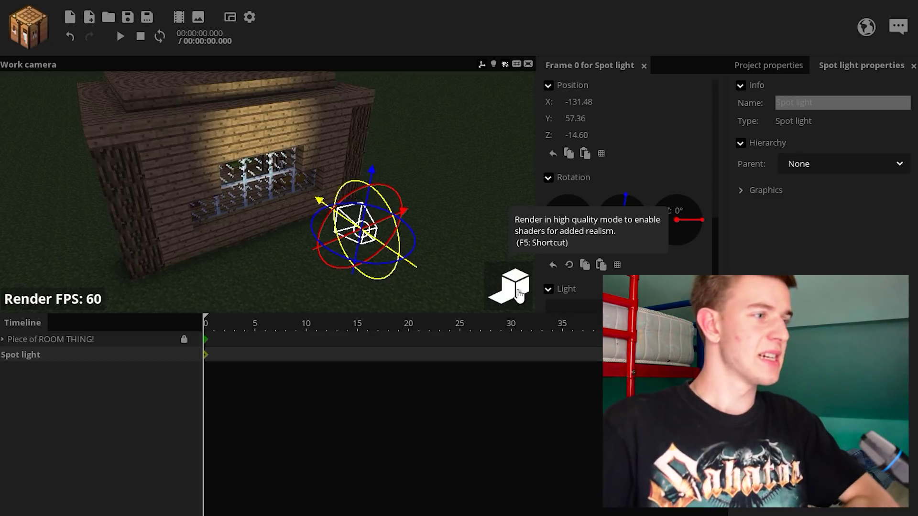
- Switch high quality rendering on and off to compare the spot light on the wall around the window
click(519, 294)
click(519, 294)
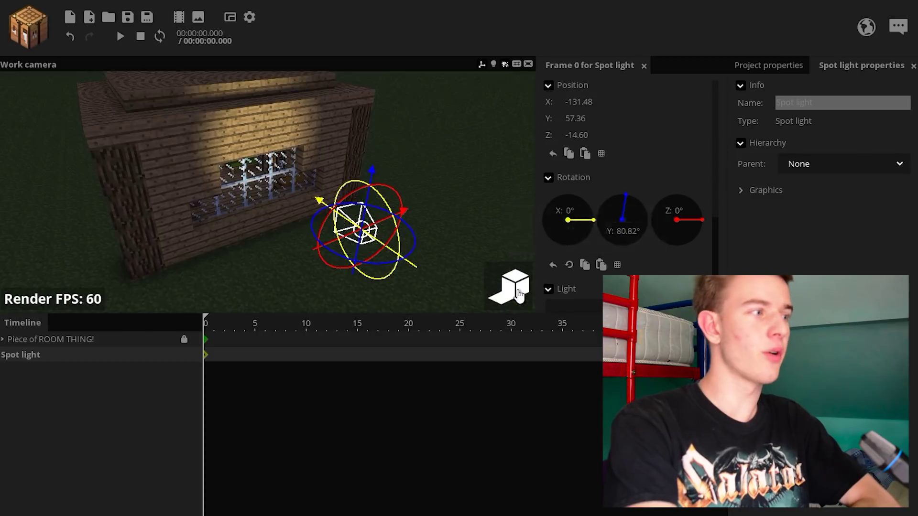
click(519, 293)
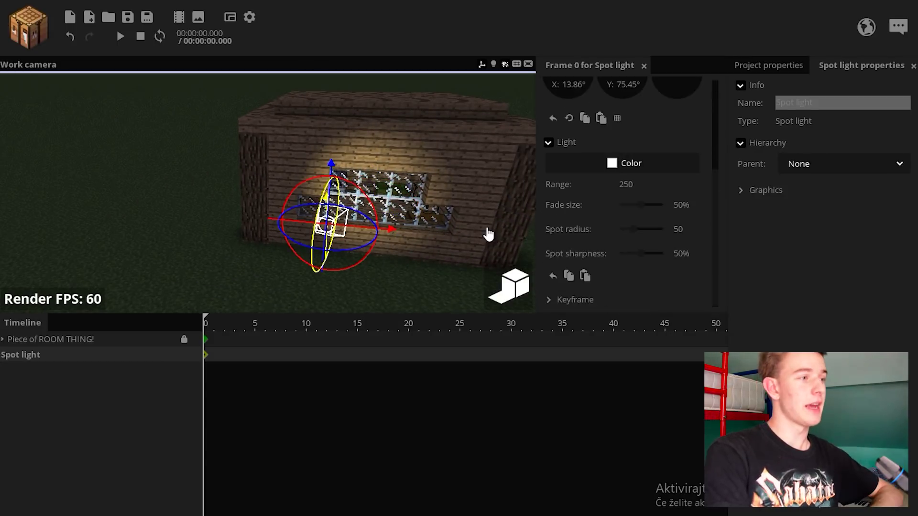
- Set the spot light's spot radius to 150 and view the widened beam on the house front and grass
middle_drag(488, 231, 522, 236)
drag(628, 233, 729, 240)
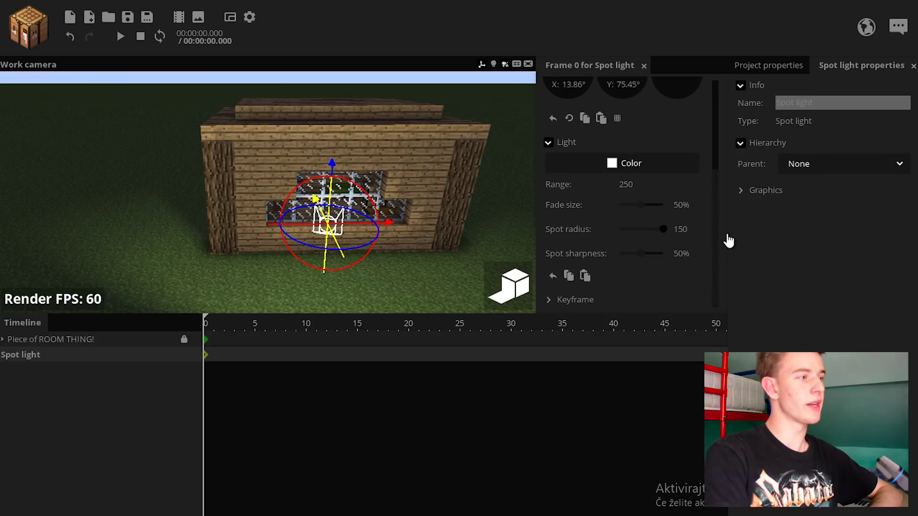
middle_drag(463, 198, 604, 231)
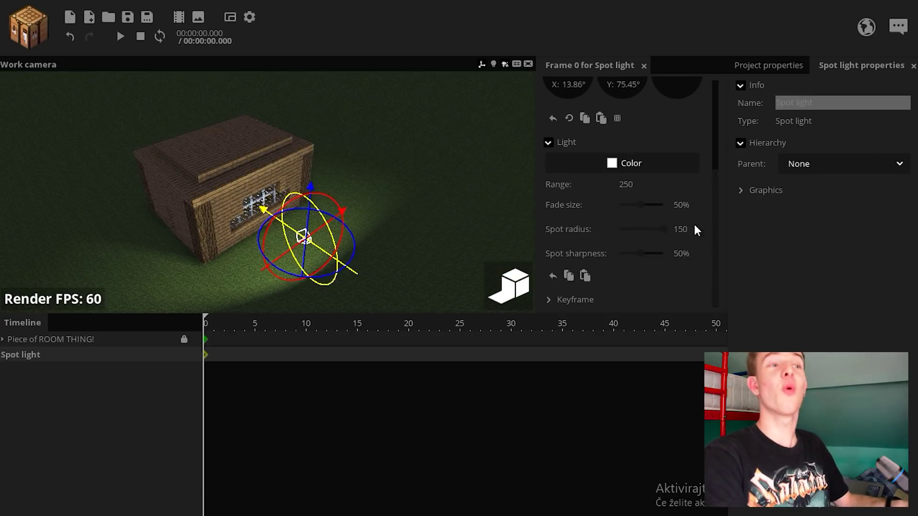
- Set the spot light's fade size to 100% and its spot sharpness to 0%
scroll(418, 188, up, 5)
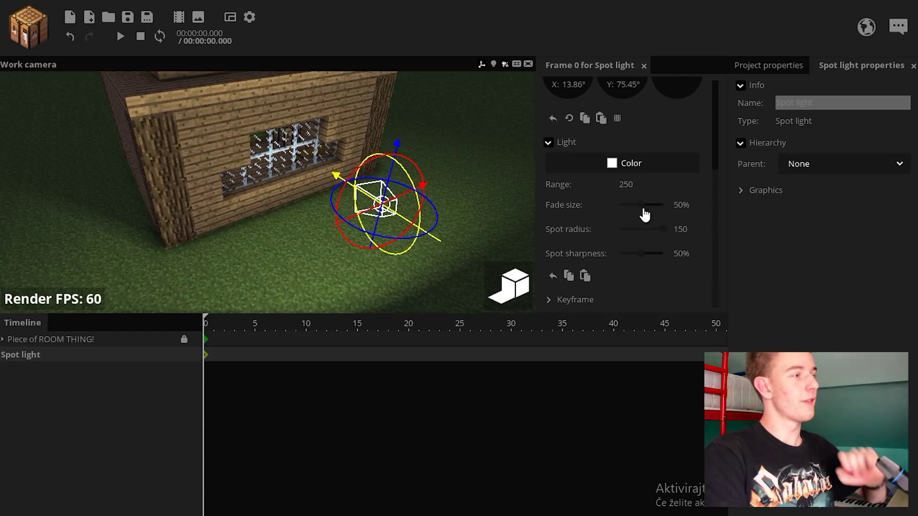
drag(642, 205, 591, 213)
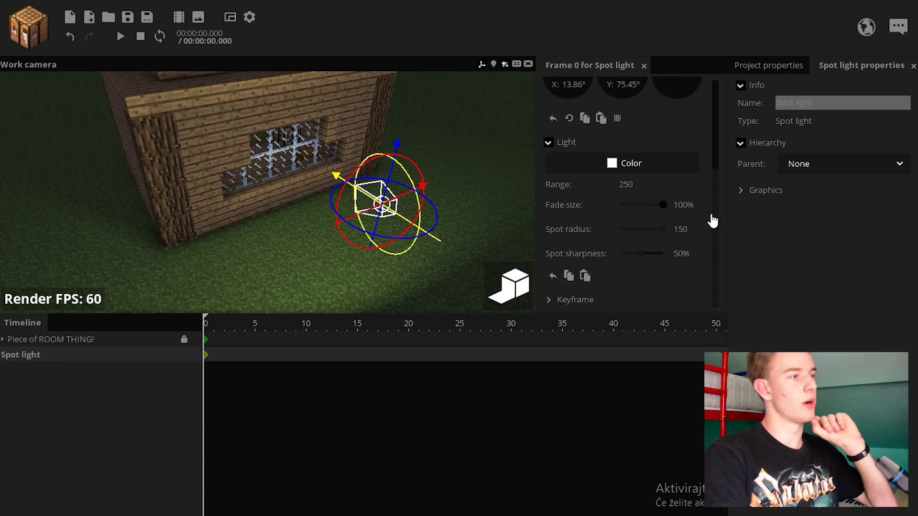
drag(577, 216, 680, 226)
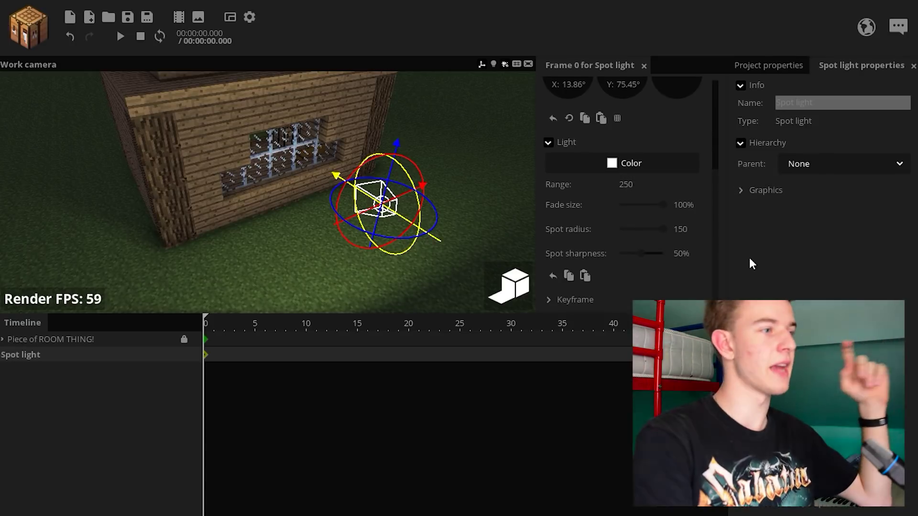
drag(641, 253, 615, 258)
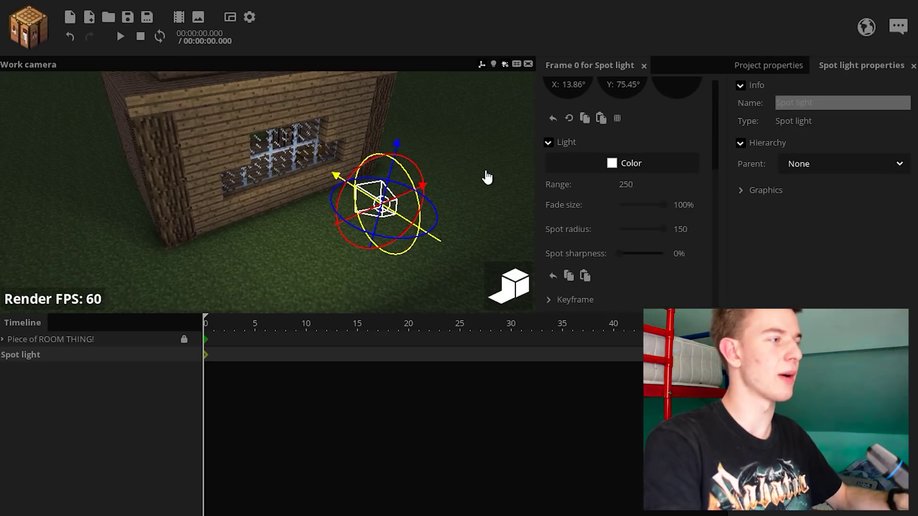
- Set the spot light's range to 357.06 and toggle its visibility to compare its effect inside the room
key(w)
right_drag(487, 177, 427, 165)
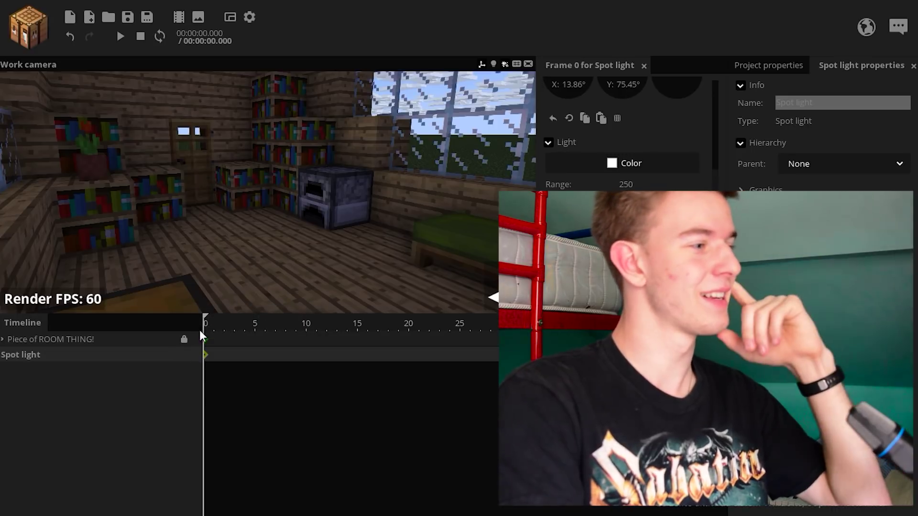
click(196, 356)
click(196, 356)
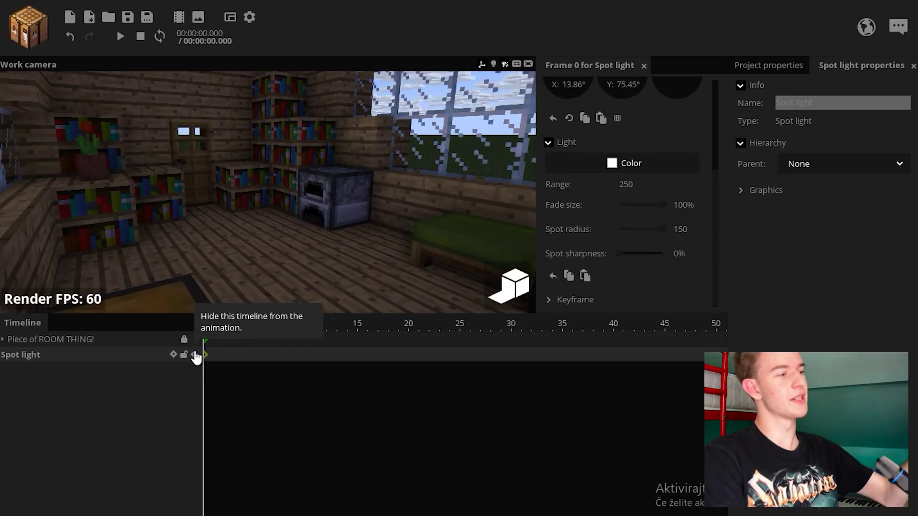
click(196, 356)
click(196, 356)
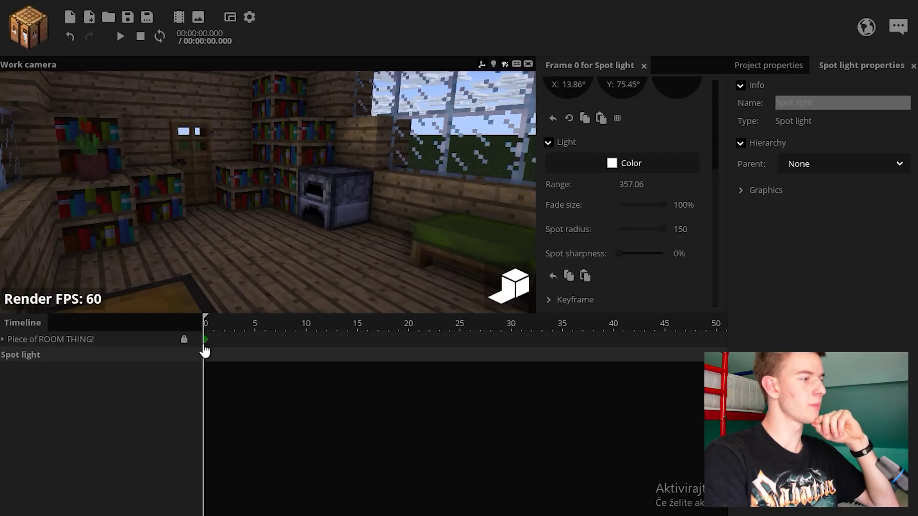
click(193, 355)
click(194, 356)
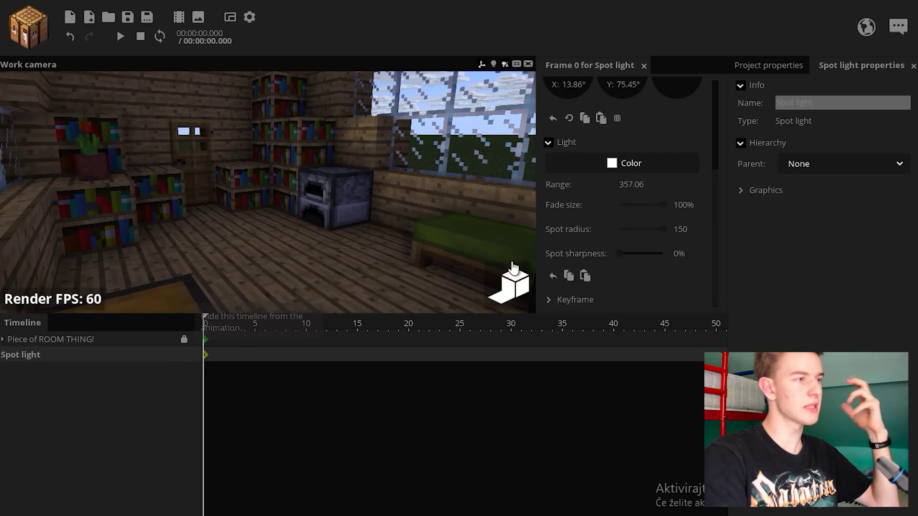
- Set the spot light's color to blue, hex 2030FF, and its range to 332.77
click(627, 163)
drag(730, 152, 748, 103)
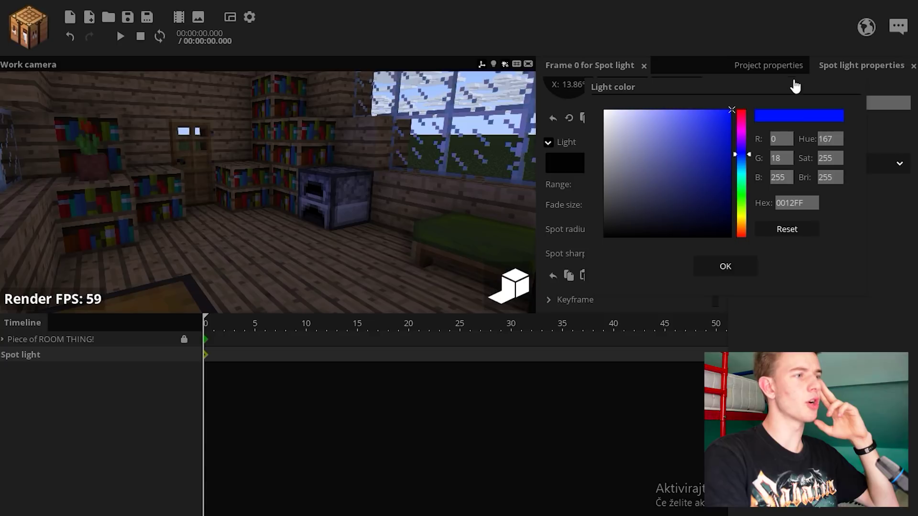
click(716, 150)
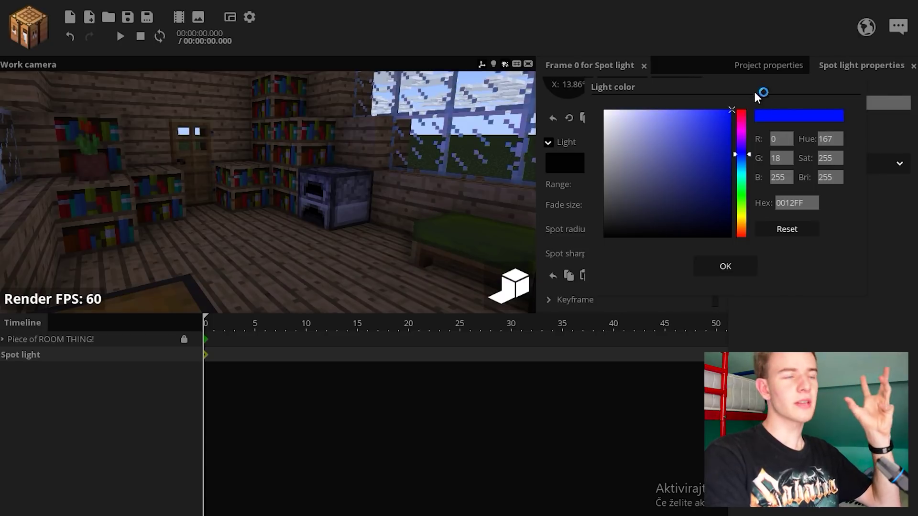
drag(728, 121, 798, 80)
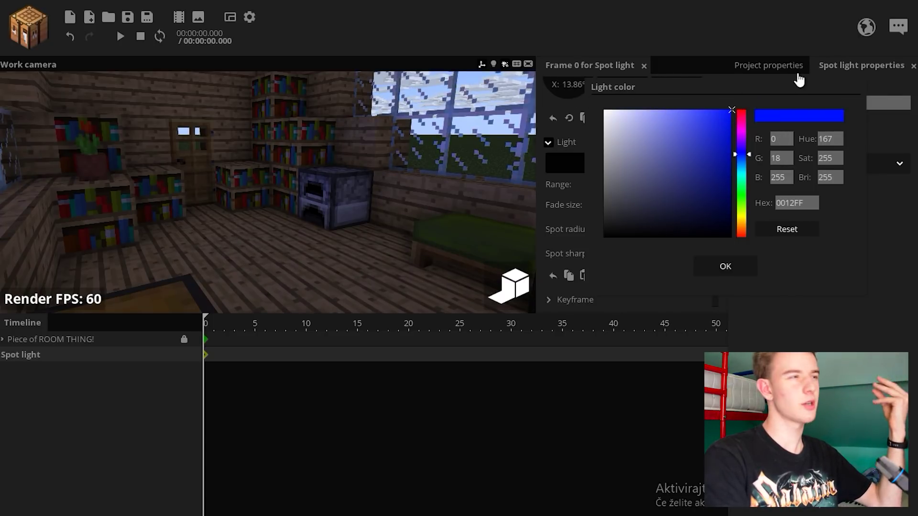
drag(731, 122, 718, 110)
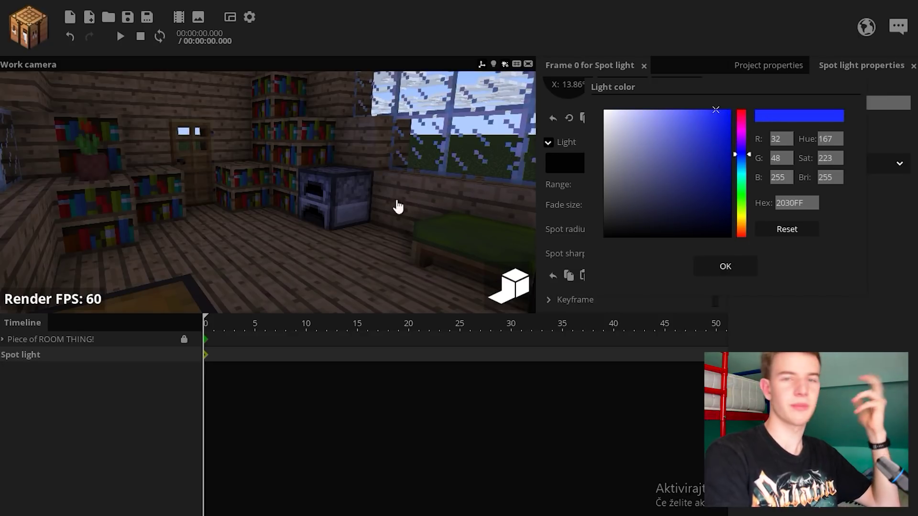
click(700, 269)
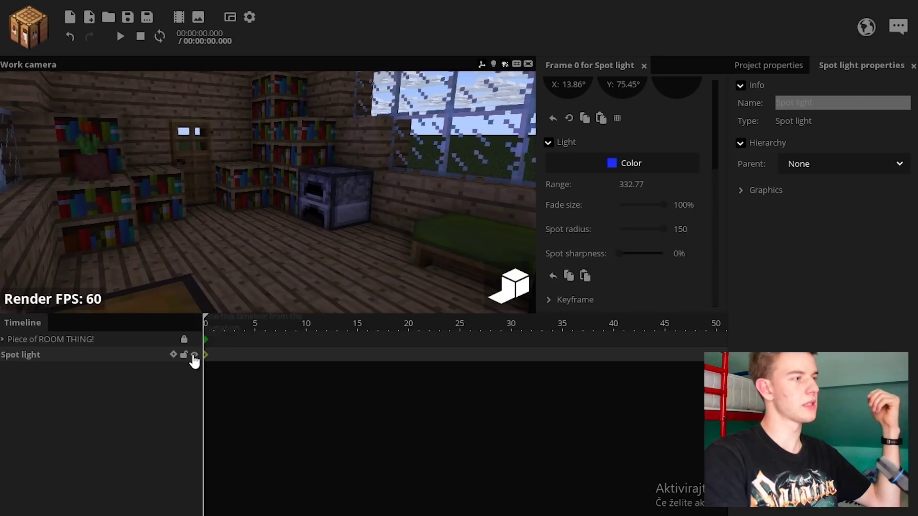
- Toggle the blue spot light's visibility to compare the room with and without it, and duplicate the light
click(193, 356)
click(193, 357)
click(193, 357)
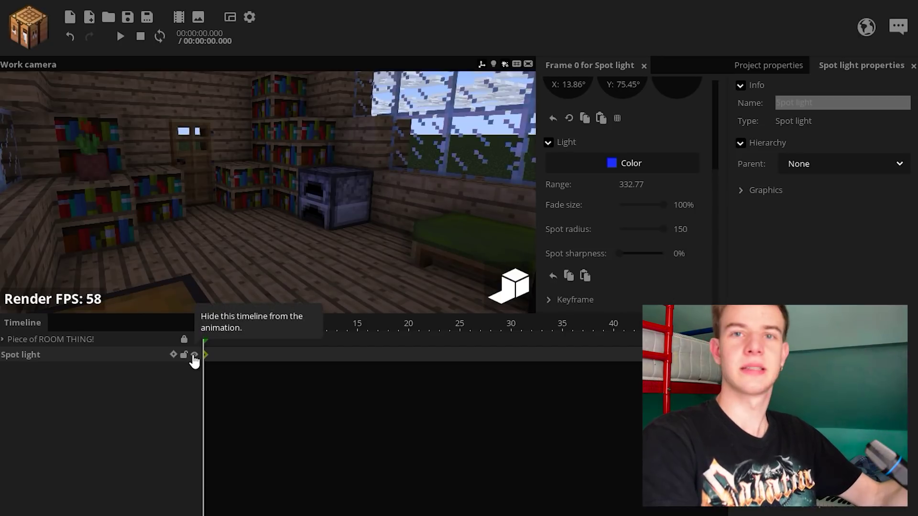
click(193, 356)
click(193, 357)
click(194, 355)
click(194, 355)
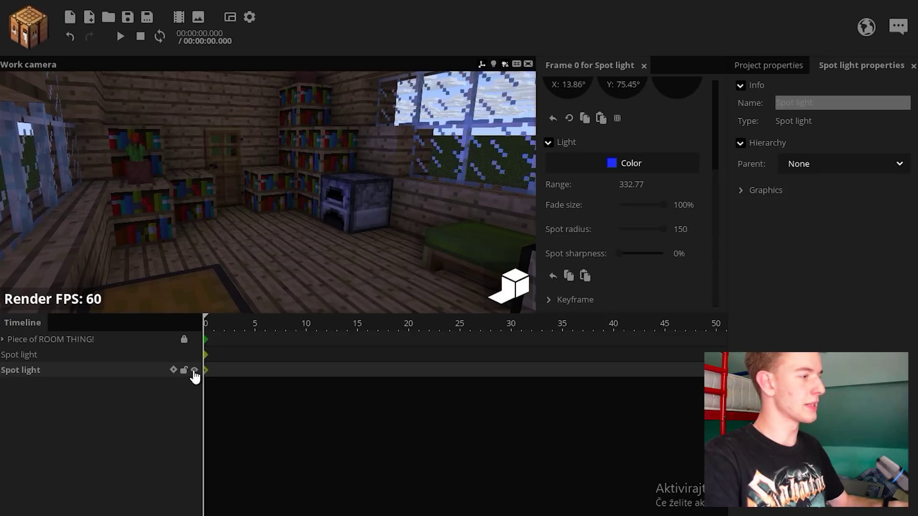
- Toggle the visibility of both blue spot lights in turn to compare their effect in the room
click(194, 371)
click(194, 357)
click(194, 356)
click(195, 371)
- Set the second spot light's color to pale blue-white, hex D0D2F2, check both lights inside the room, and set its range to 217.81
right_drag(210, 234, 217, 234)
key(a)
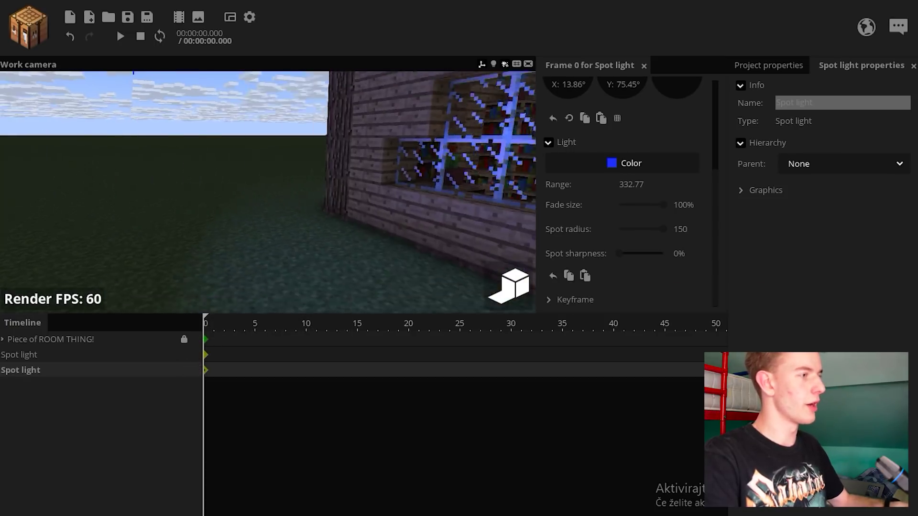
click(638, 163)
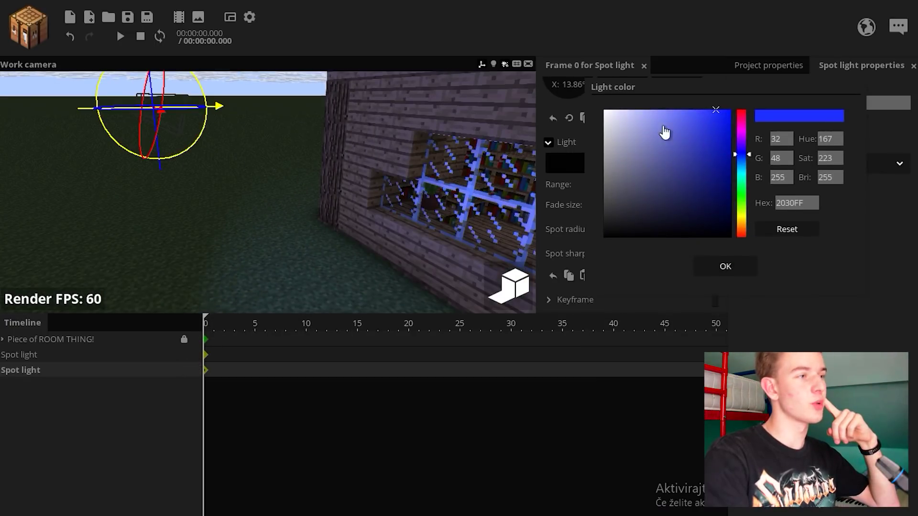
drag(637, 123, 623, 109)
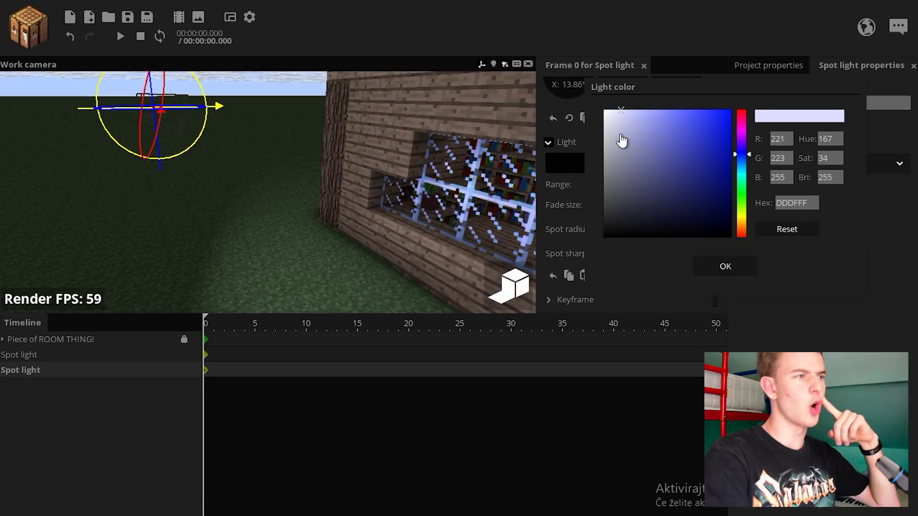
click(622, 117)
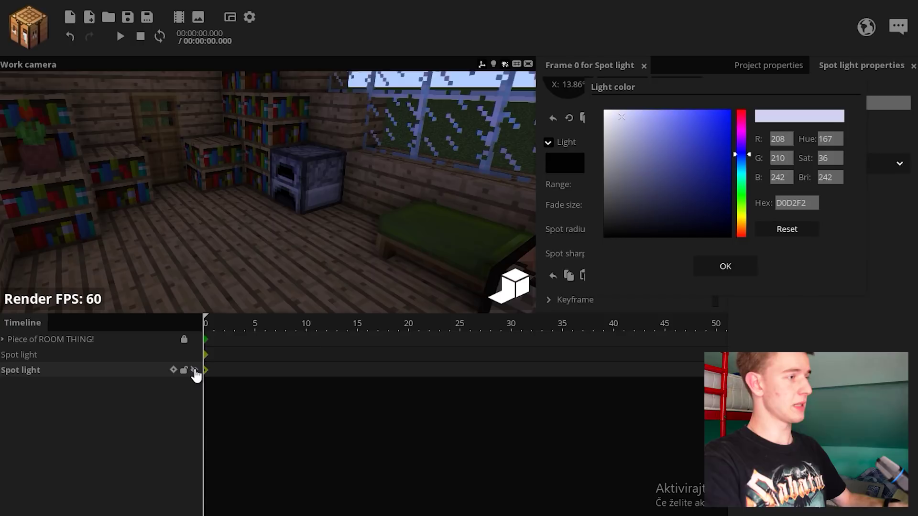
click(195, 371)
click(194, 356)
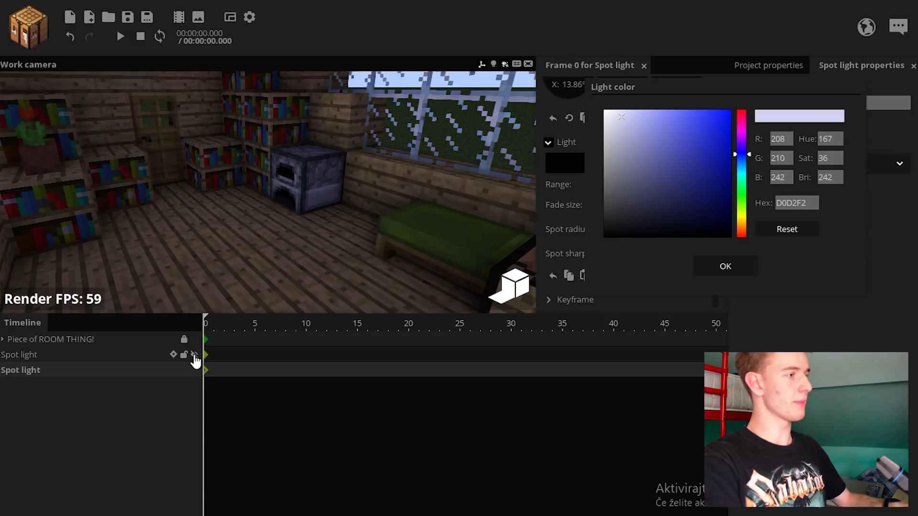
click(754, 266)
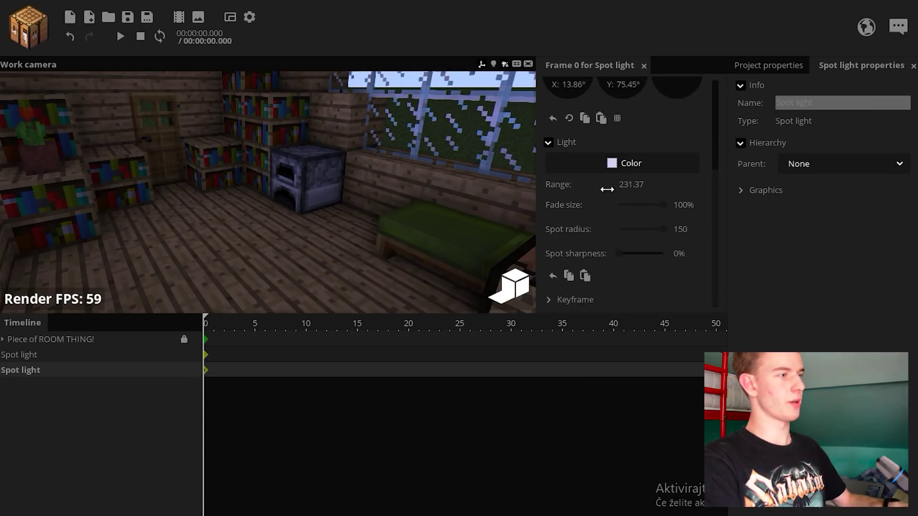
- Save the project and name the pale spot light White and the blue one Blue
click(127, 18)
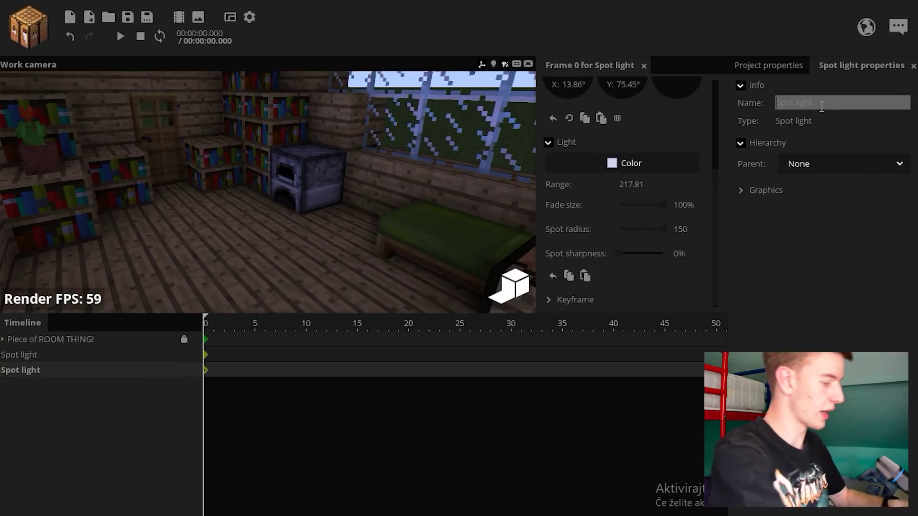
text(White)
click(19, 355)
click(805, 106)
text(Blue)
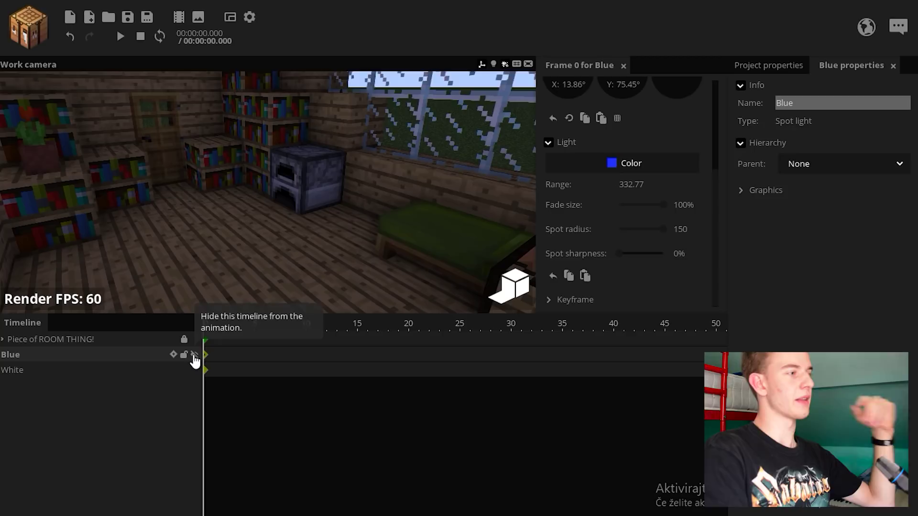
- Toggle the visibility of the Blue spot light repeatedly to compare the room with and without its tint
click(194, 356)
click(194, 357)
click(193, 356)
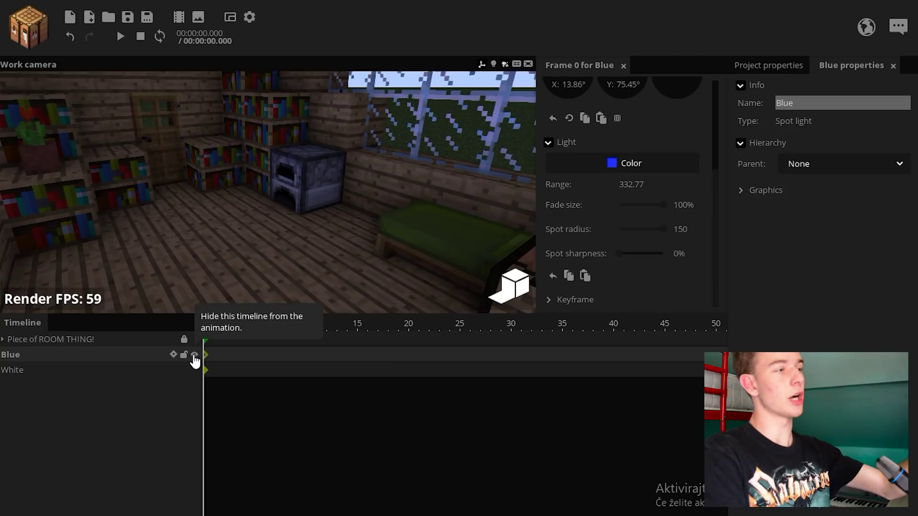
click(194, 357)
click(193, 356)
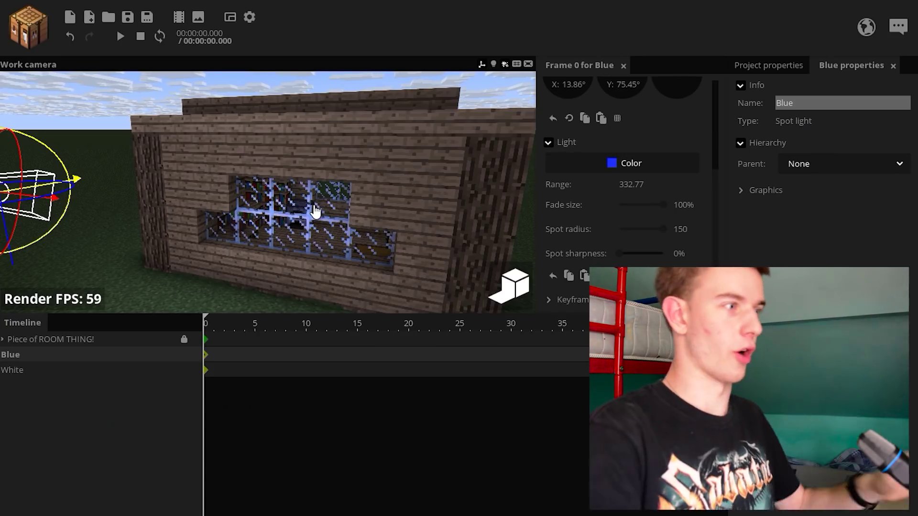
- Set the White spot light's range to 176.34 and save the project
click(35, 374)
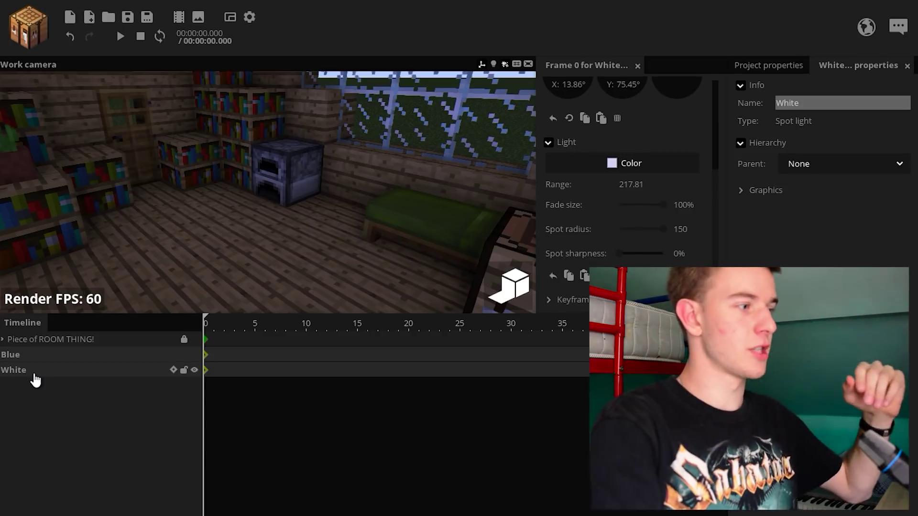
drag(631, 184, 623, 189)
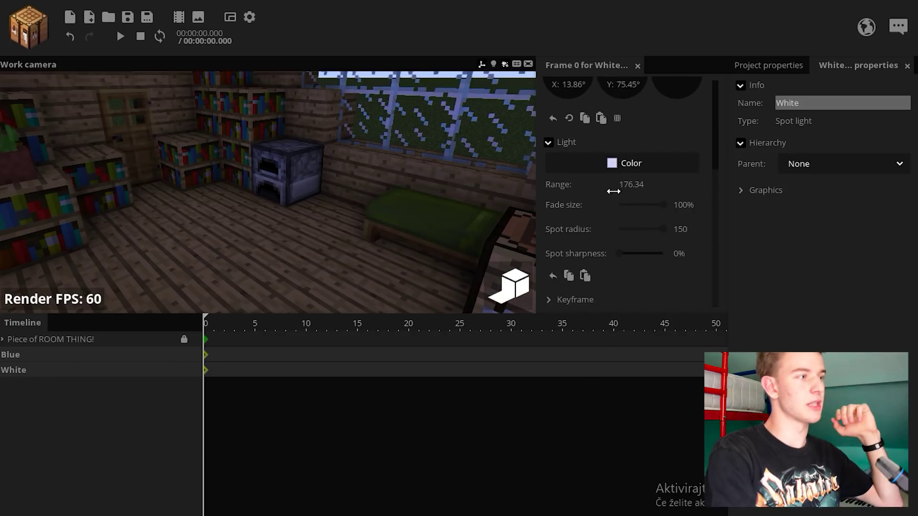
click(381, 141)
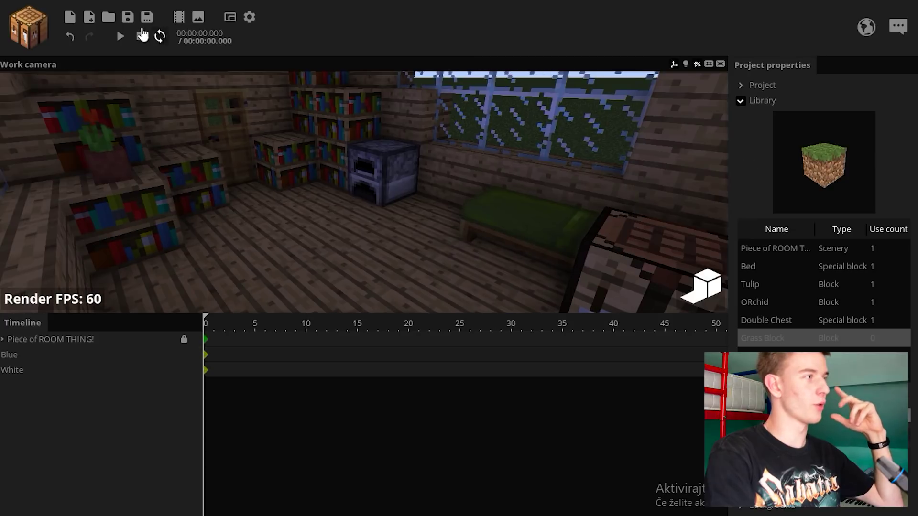
click(128, 19)
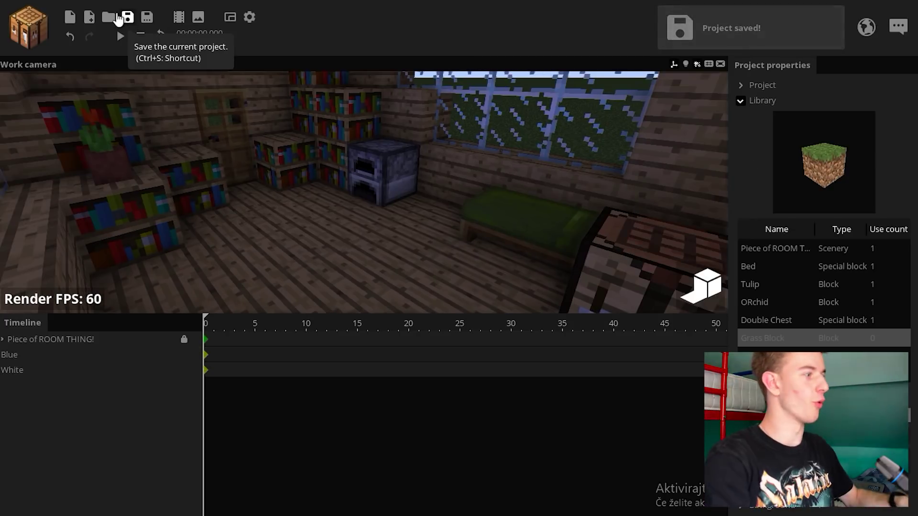
- Group the Blue and White spot lights in a new folder named Left
click(42, 369)
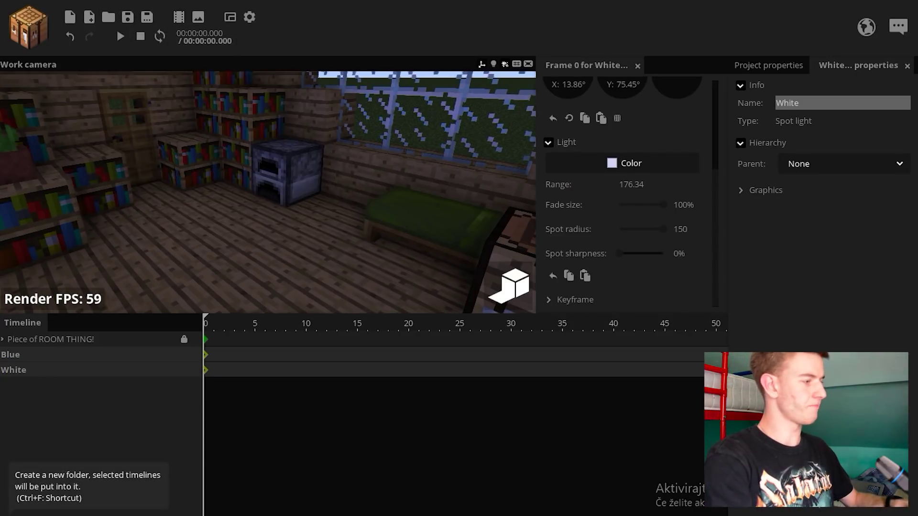
click(13, 495)
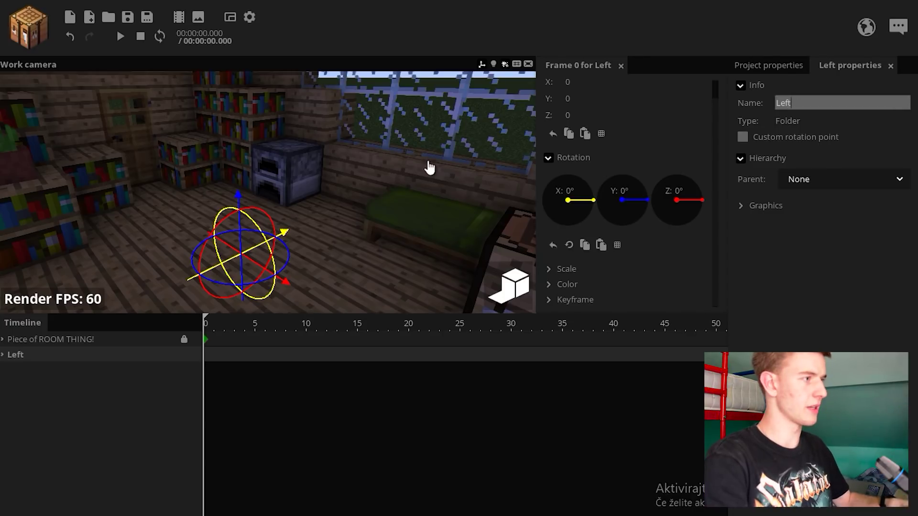
- Duplicate the Left light folder outside the window and rotate the copy to 11.10° on the Y axis
right_drag(430, 168, 447, 210)
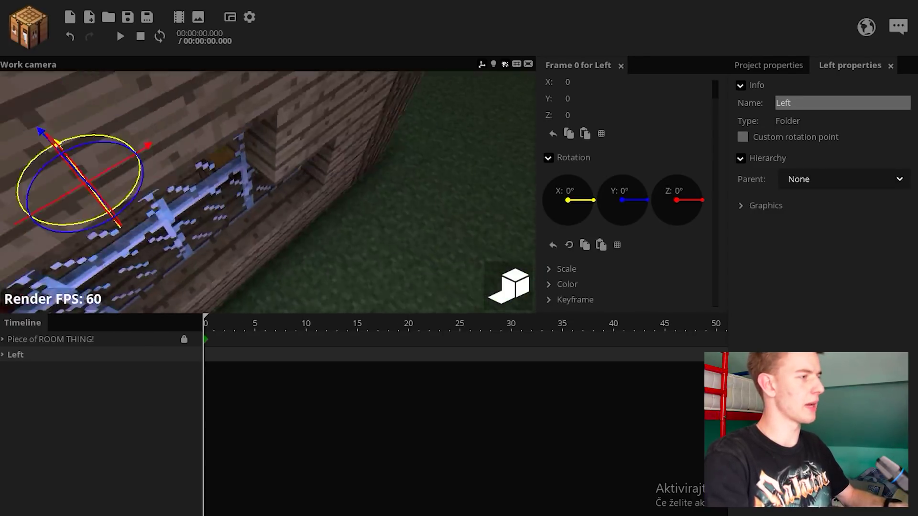
right_drag(164, 92, 164, 92)
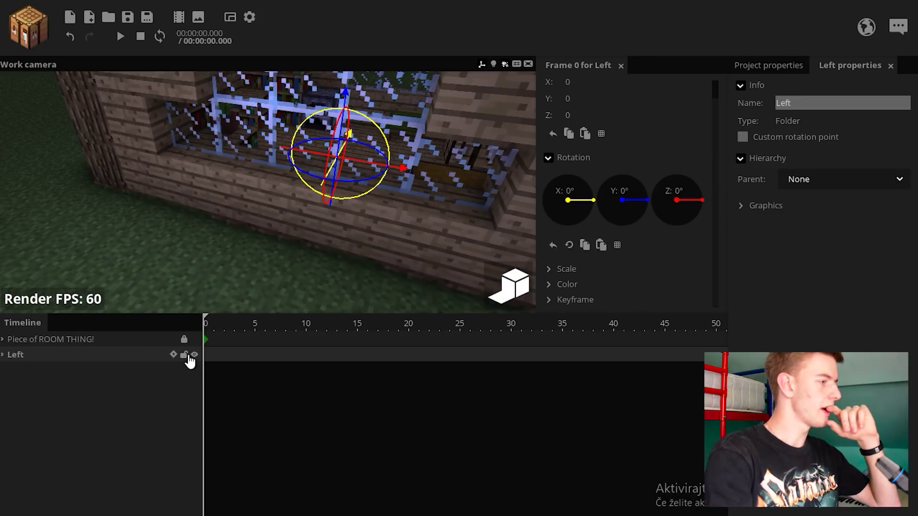
key(ctrl+d)
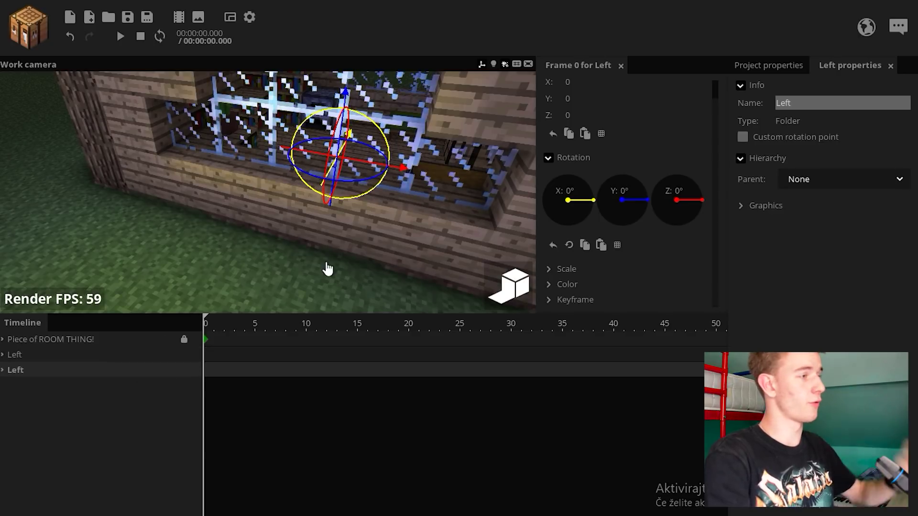
right_drag(327, 270, 312, 234)
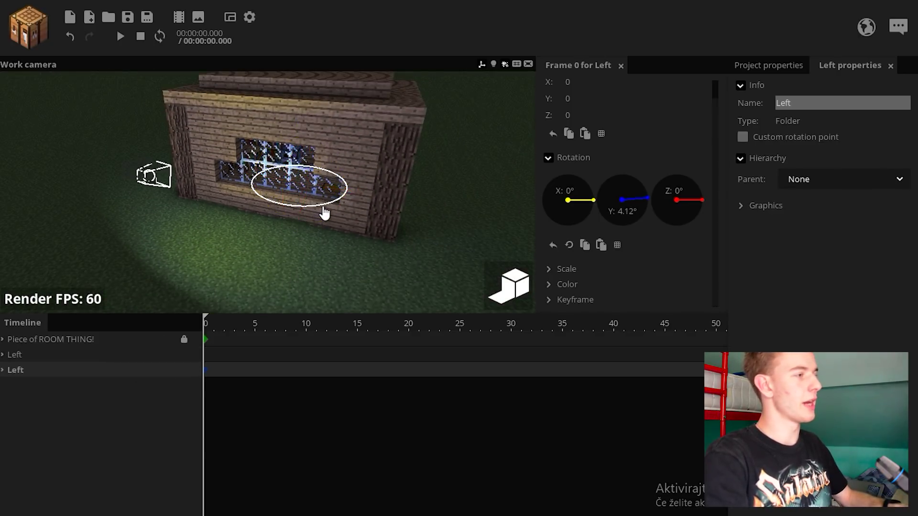
drag(333, 207, 333, 206)
right_drag(412, 217, 412, 217)
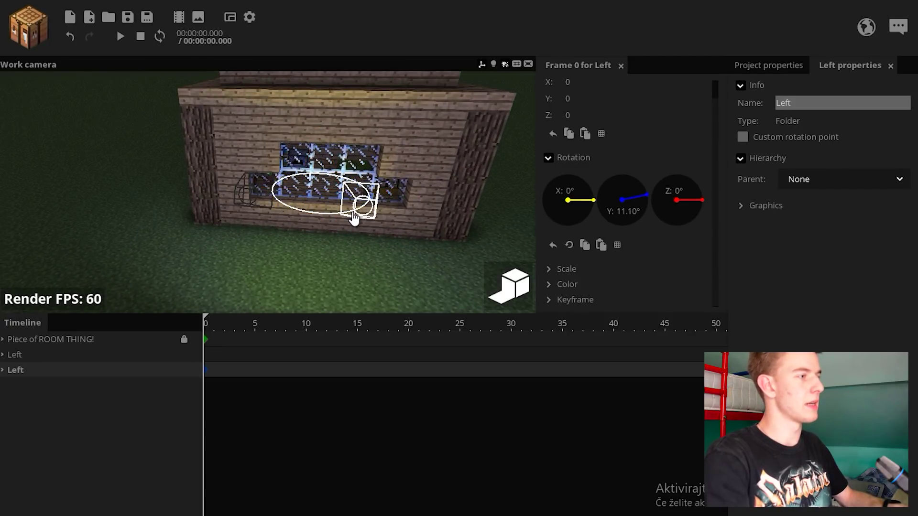
click(486, 246)
- Group the two Left folders in a new parent folder and name it Left
right_drag(486, 245, 486, 246)
key(w)
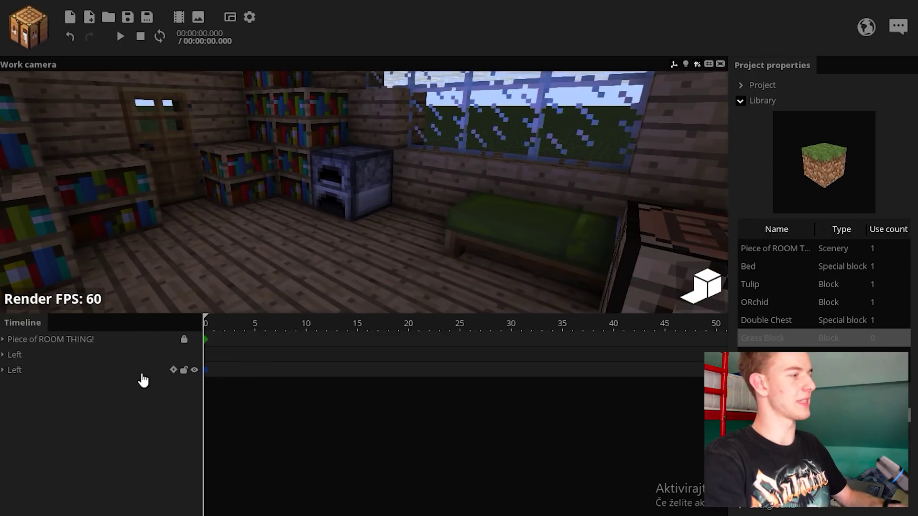
right_drag(354, 286, 346, 288)
right_drag(405, 271, 405, 271)
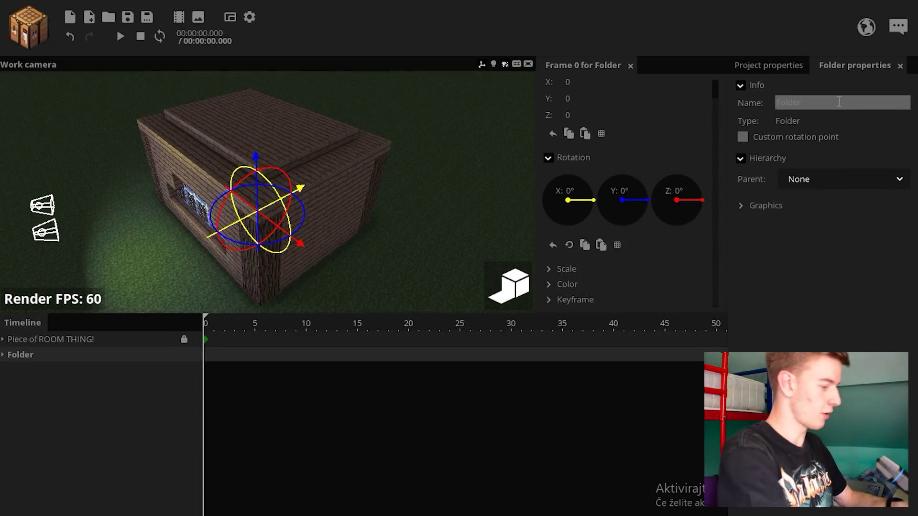
click(839, 101)
text(Left)
click(387, 257)
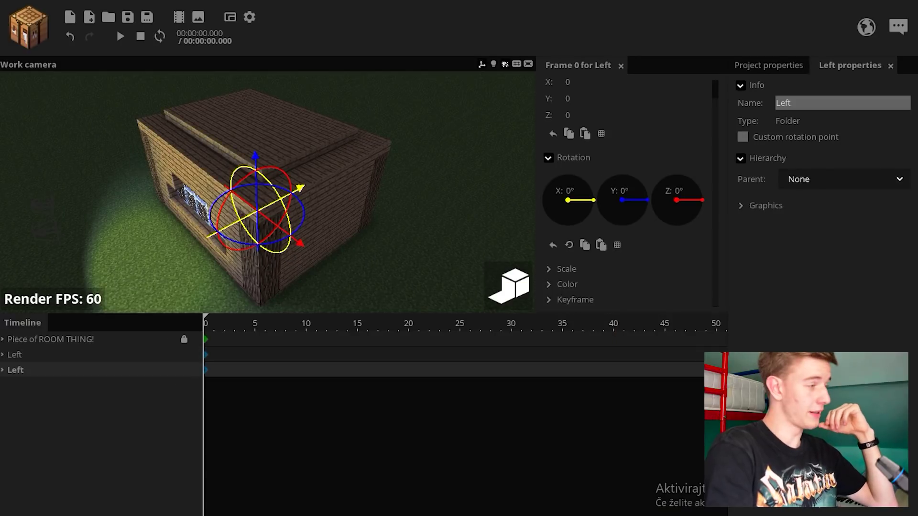
- Duplicate the parent Left folder and set the copy's Y rotation to 180° to light the opposite wall's window
drag(302, 235, 233, 251)
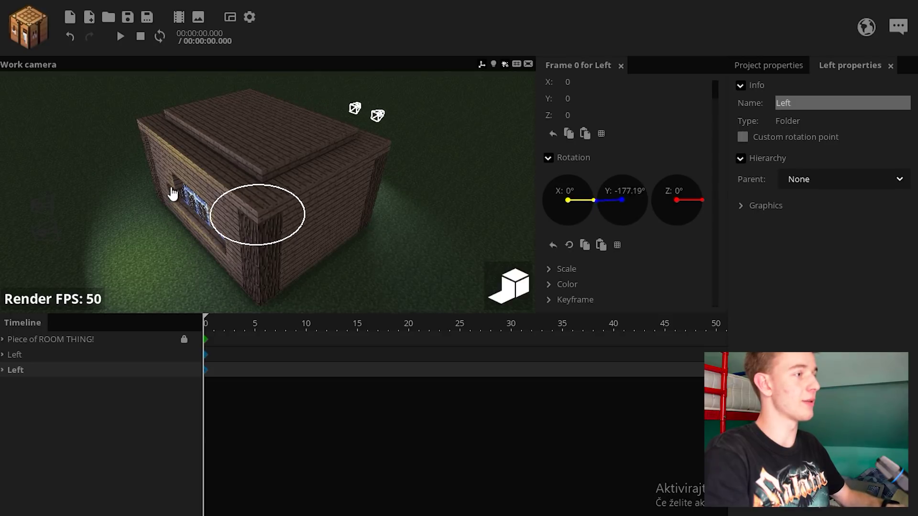
drag(172, 194, 172, 192)
drag(173, 191, 33, 167)
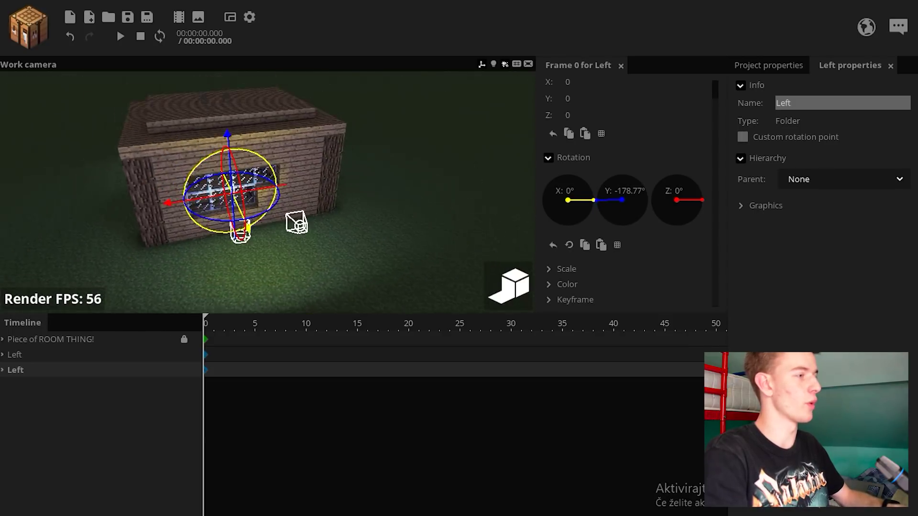
right_drag(191, 193, 179, 193)
click(632, 190)
text(180)
key(Return)
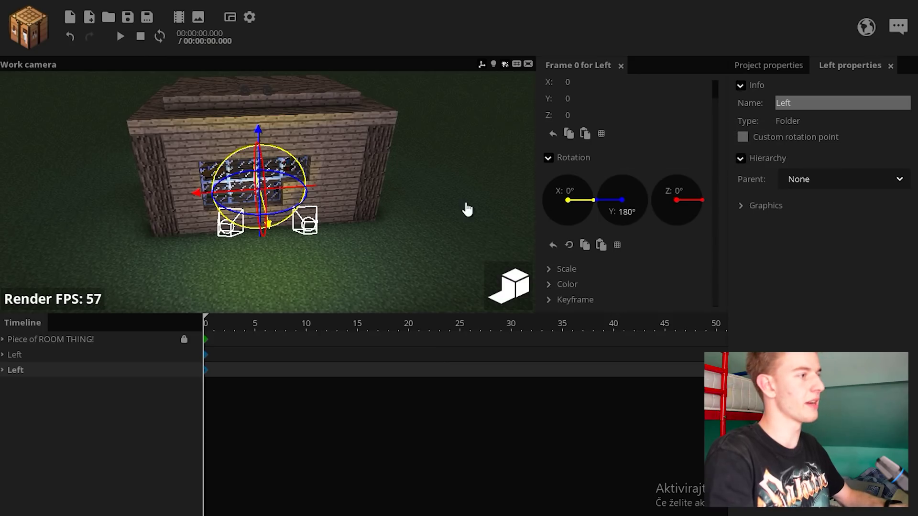
- Examine the lighting inside the room and on the outer window wall from several angles
click(467, 211)
right_drag(467, 210, 453, 197)
key(w)
key(s)
key(a)
key(d)
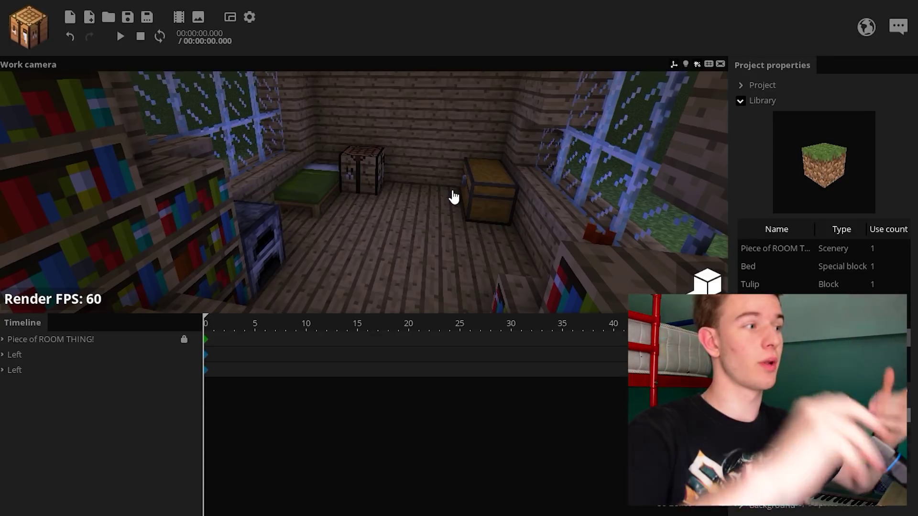
key(w)
right_drag(463, 186, 645, 203)
key(a)
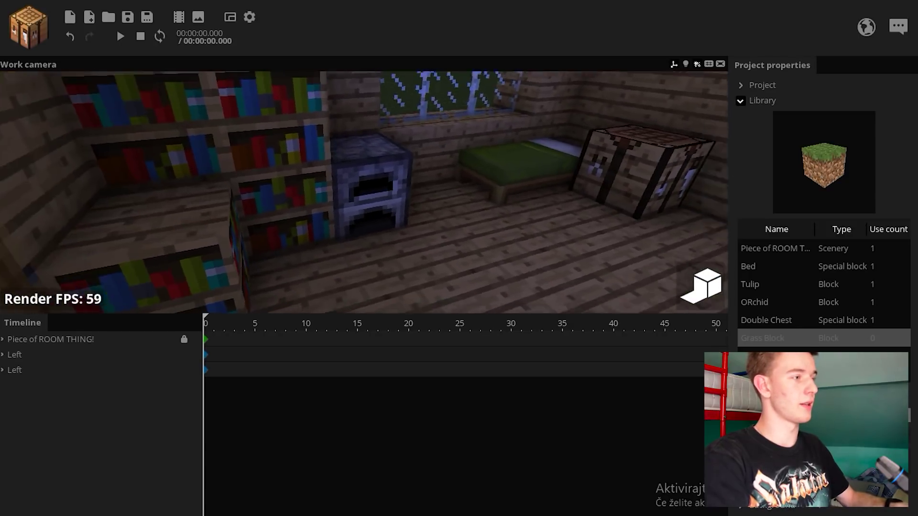
key(s)
mouse_move(199, 278)
right_down()
mouse_move(259, 282)
mouse_move(239, 291)
mouse_move(199, 278)
right_up()
key(w)
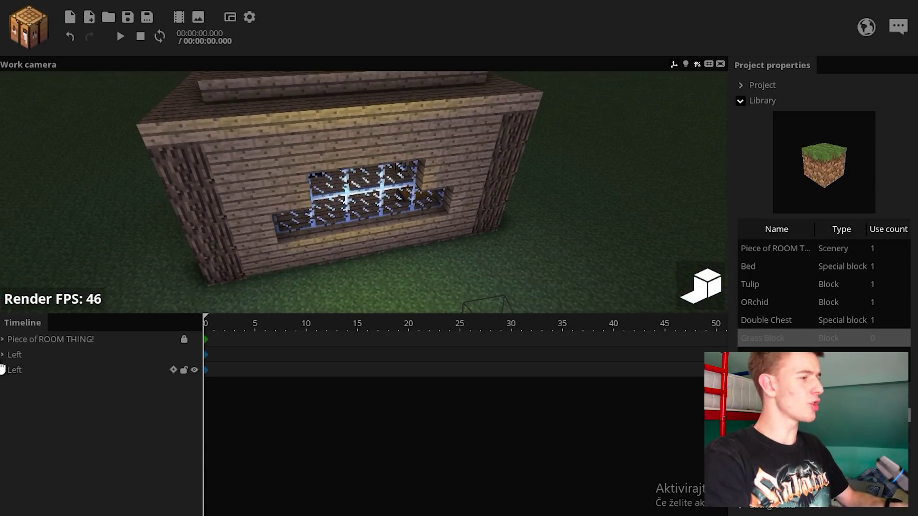
- Duplicate the first subfolder inside the upper Left folder and rotate the copy to about 28.6° on the Y axis
click(2, 355)
click(20, 371)
key(s)
mouse_move(124, 211)
right_down()
mouse_move(95, 218)
mouse_move(124, 212)
right_up()
key(w)
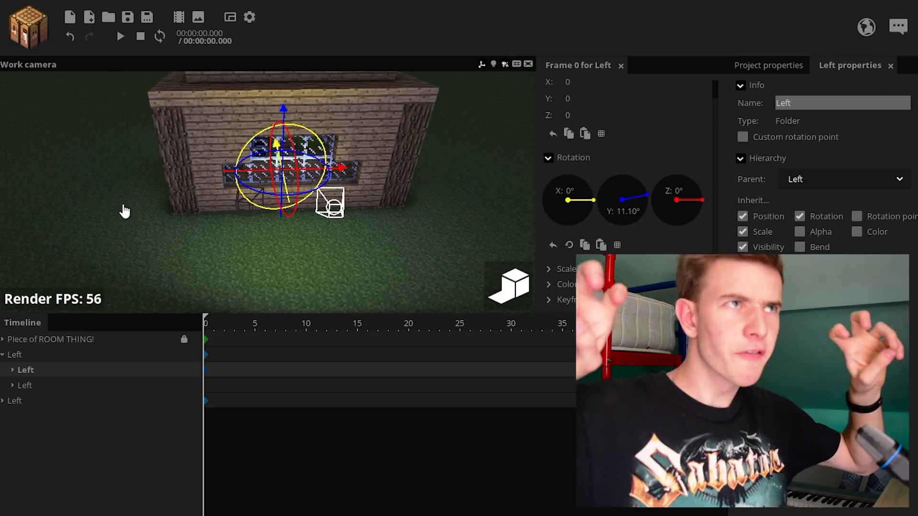
key(ctrl+d)
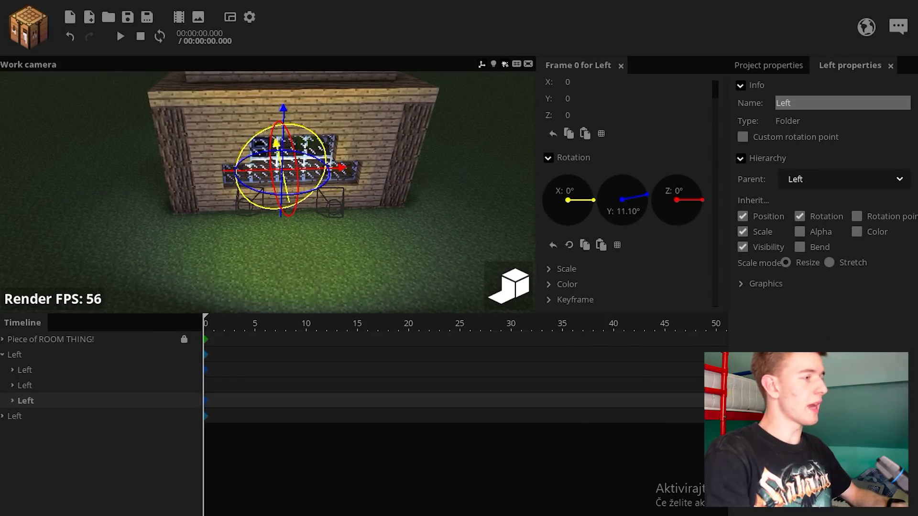
key(d)
mouse_move(281, 216)
right_down()
mouse_move(261, 213)
mouse_move(280, 216)
right_up()
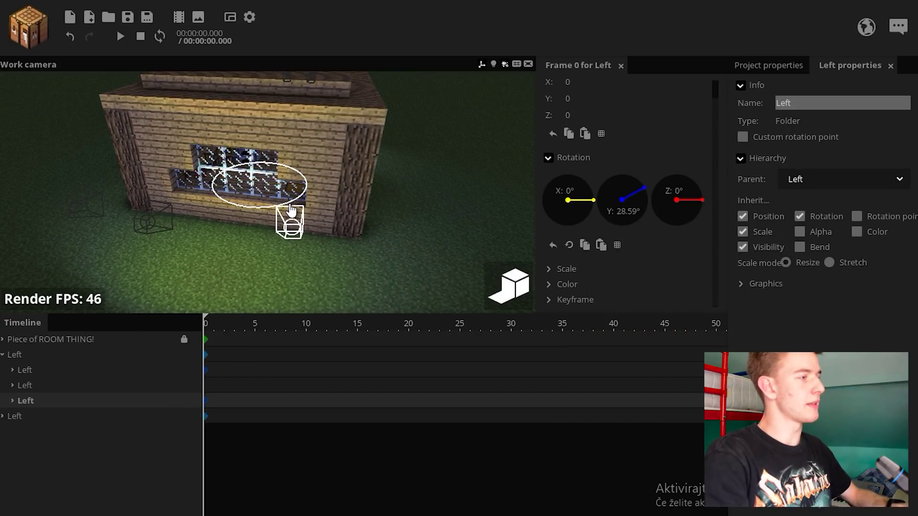
- Re-aim the new subfolder's White and Blue spot lights by rotating them together, check the room, and save the project
drag(315, 254, 319, 253)
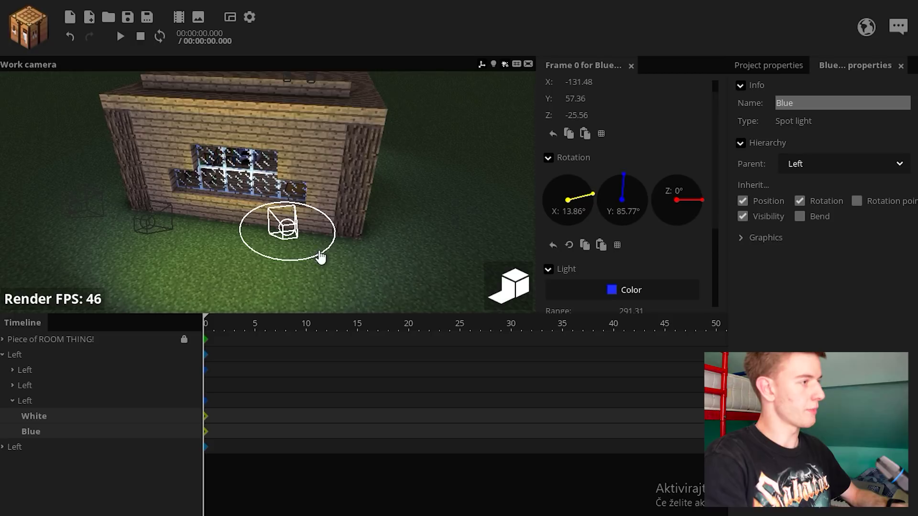
drag(342, 236, 298, 200)
click(403, 115)
key(w)
mouse_move(463, 134)
right_down()
mouse_move(430, 126)
mouse_move(462, 135)
right_up()
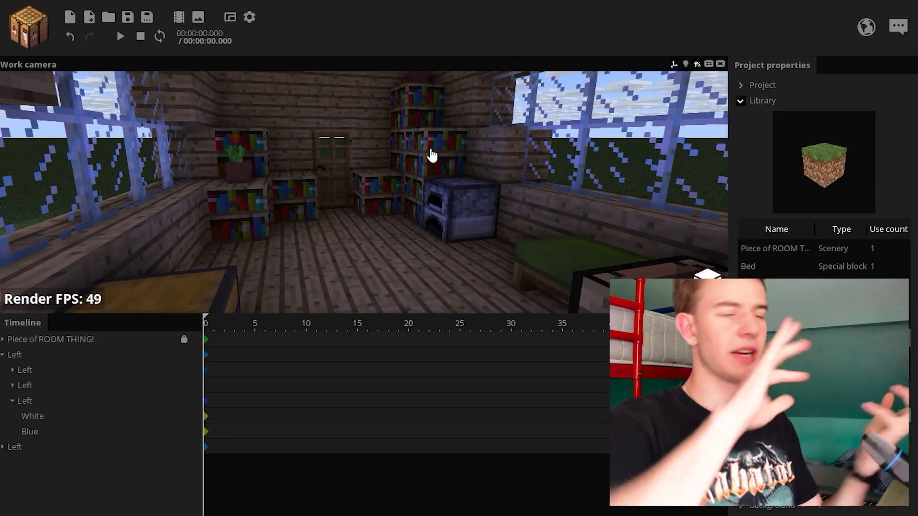
key(ctrl+s)
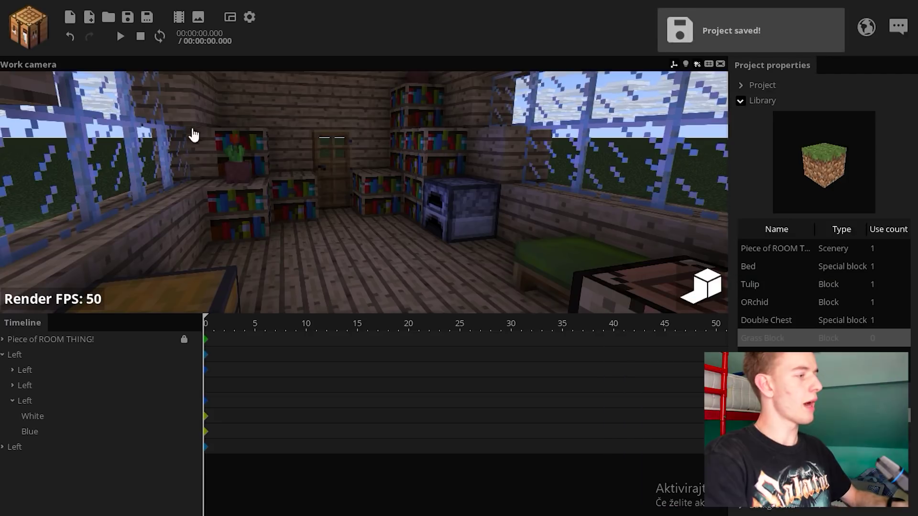
- Group both top-level Left folders in a new folder named Outside lighting and save the project
click(2, 355)
drag(36, 362, 42, 360)
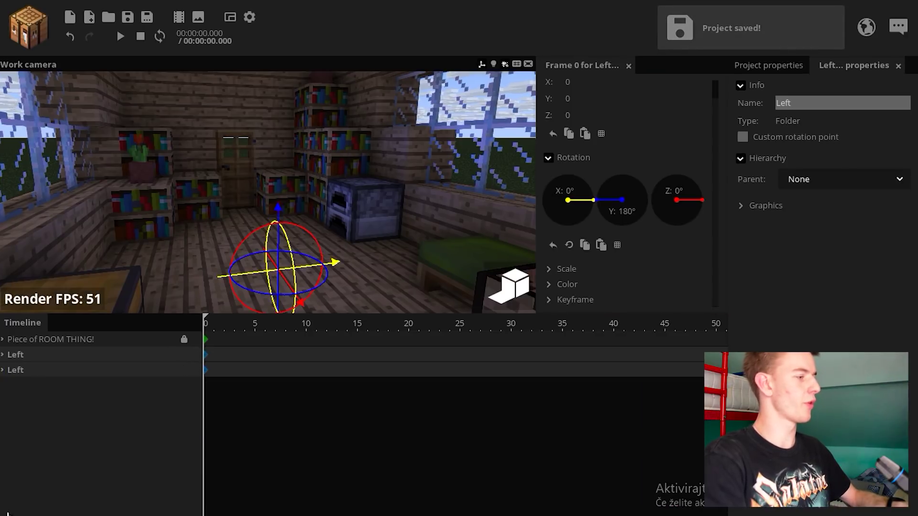
key(ctrl+f)
text(Outside lighting)
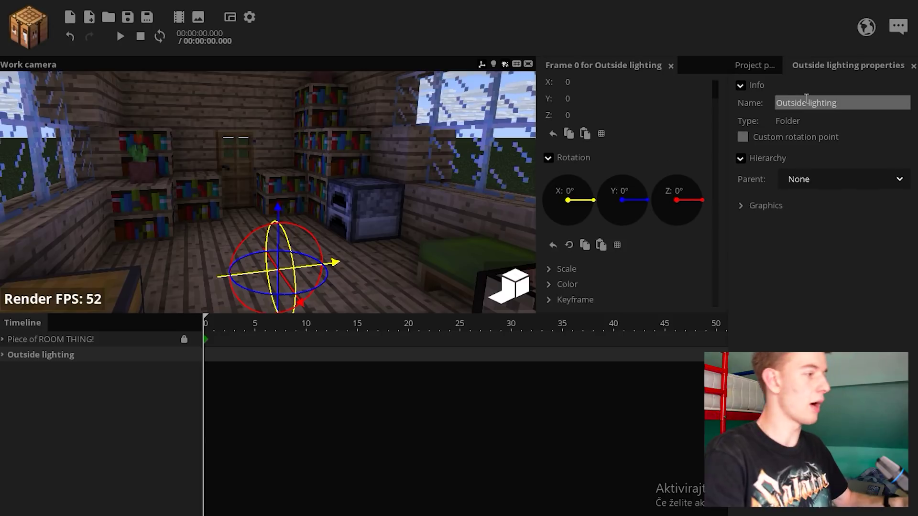
click(207, 366)
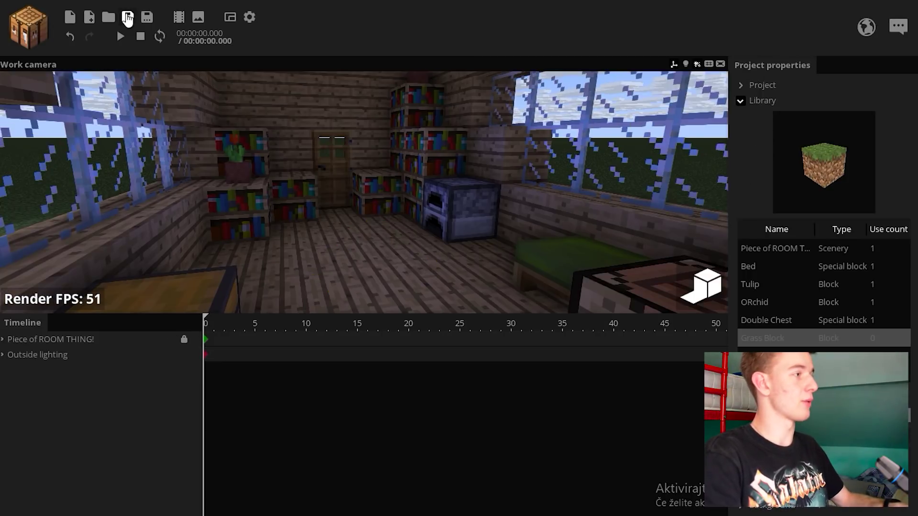
click(127, 17)
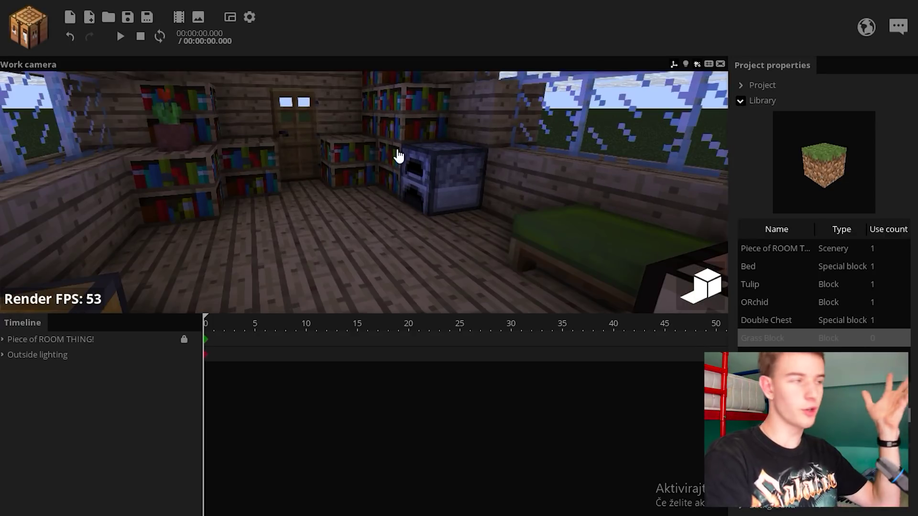
- Add a spot light and position it inside the room at X 11.00, Y 3.19, Z 9.81
click(38, 38)
double_click(184, 138)
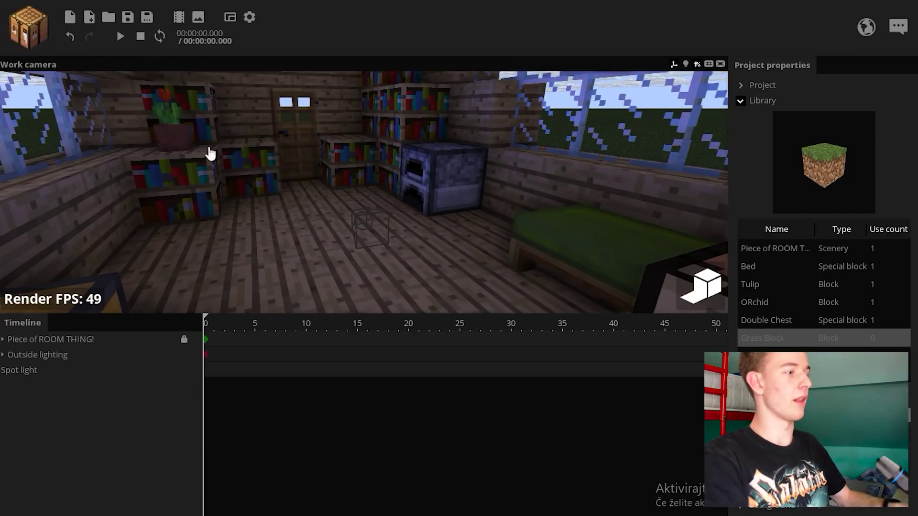
click(48, 373)
drag(302, 262, 406, 287)
drag(367, 269, 380, 243)
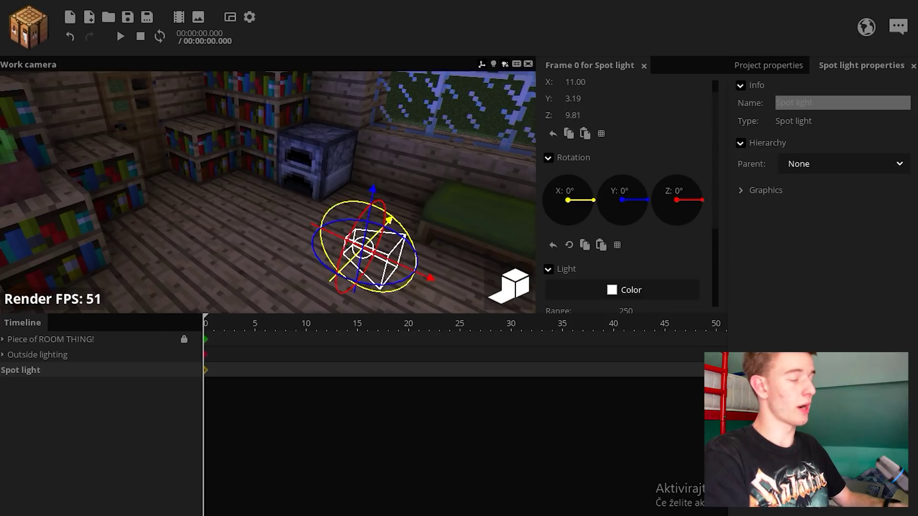
- Rotate the new spot light to X -17.10° and Y -163.49°, aiming it towards the door
drag(335, 282, 406, 273)
drag(407, 278, 319, 234)
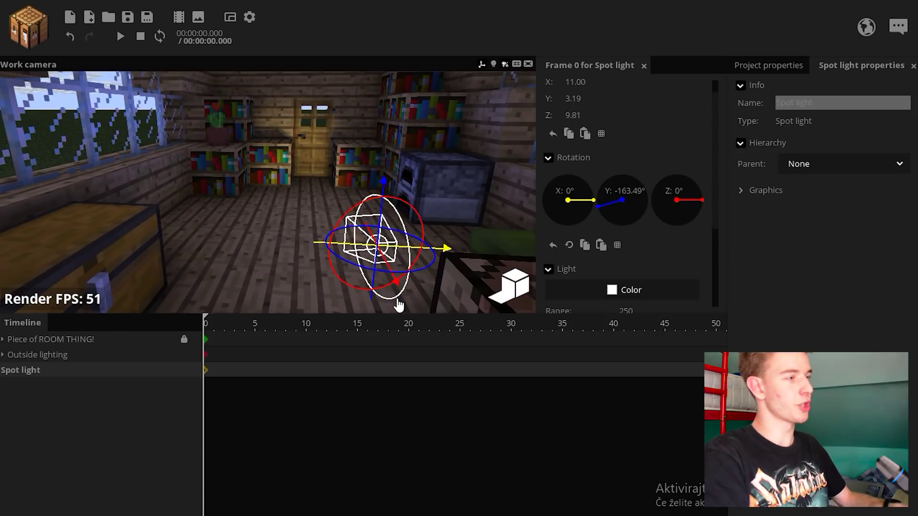
drag(398, 305, 385, 316)
- Set the spot light's radius to 105, sharpness to 0%, color to 5068E1 and range to 188.11
scroll(689, 221, down, 4)
drag(635, 252, 711, 231)
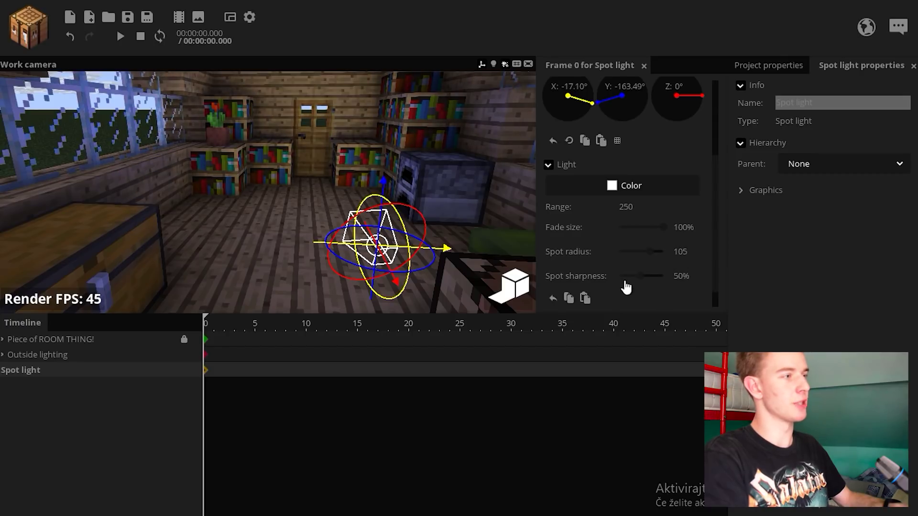
click(623, 185)
click(685, 125)
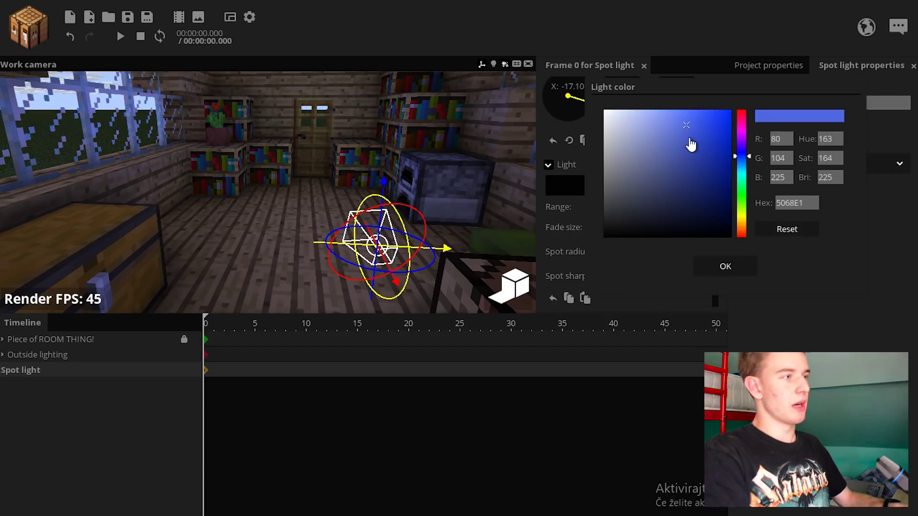
click(719, 267)
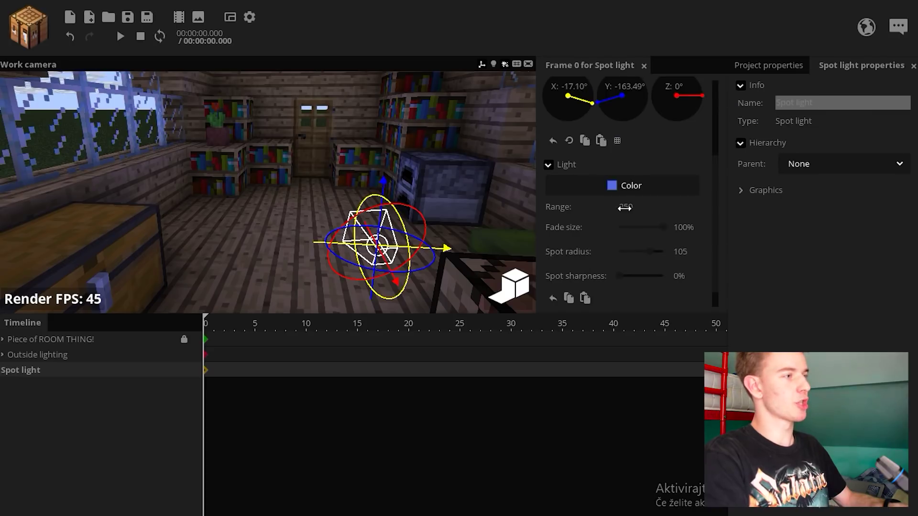
drag(624, 207, 612, 209)
- Delete the blue spot light inside the room and save the project
click(239, 250)
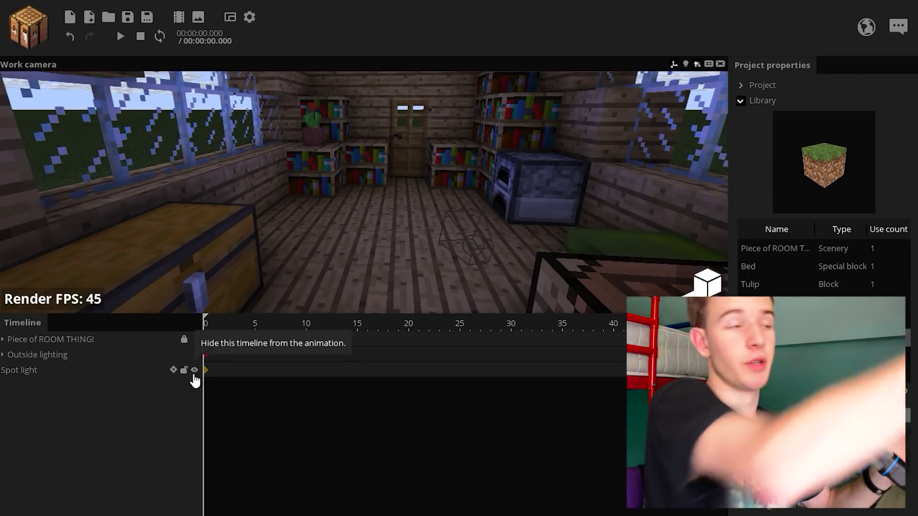
click(55, 375)
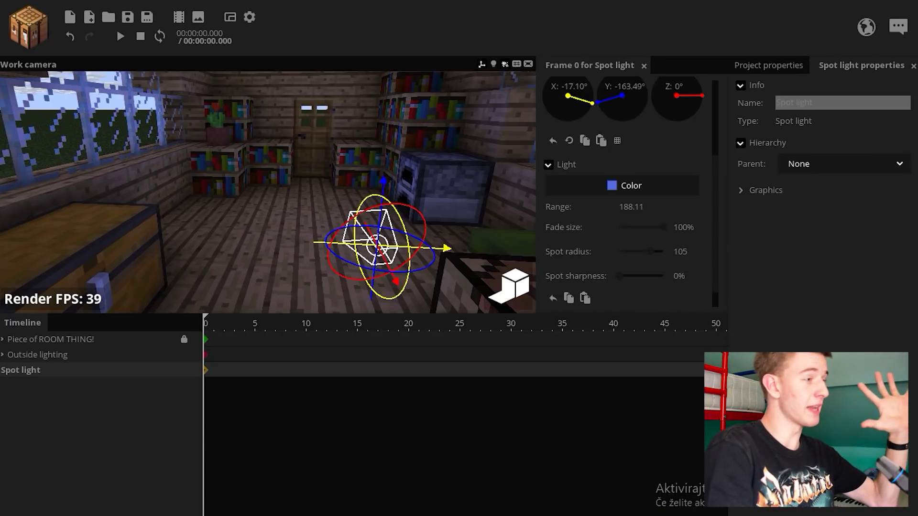
key(Delete)
click(127, 19)
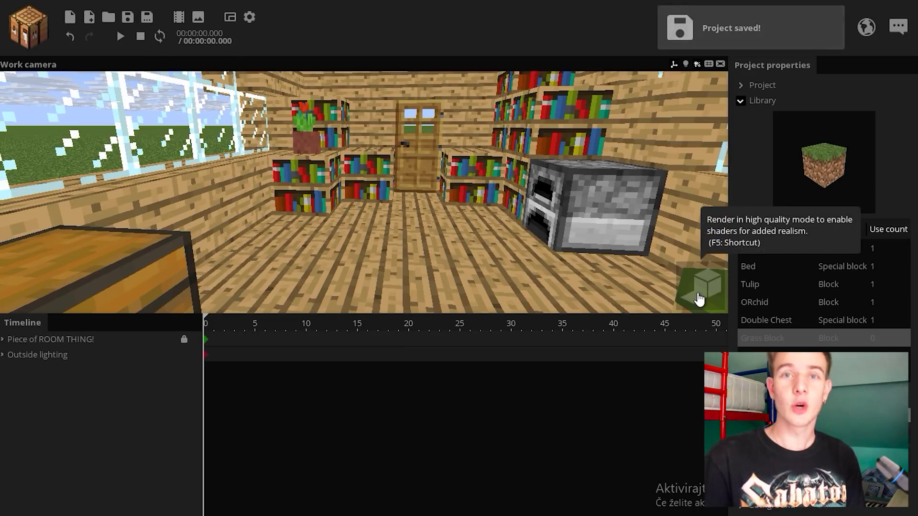
- Add two Torch blocks on the room's walls and switch the viewport to high quality rendering
click(28, 27)
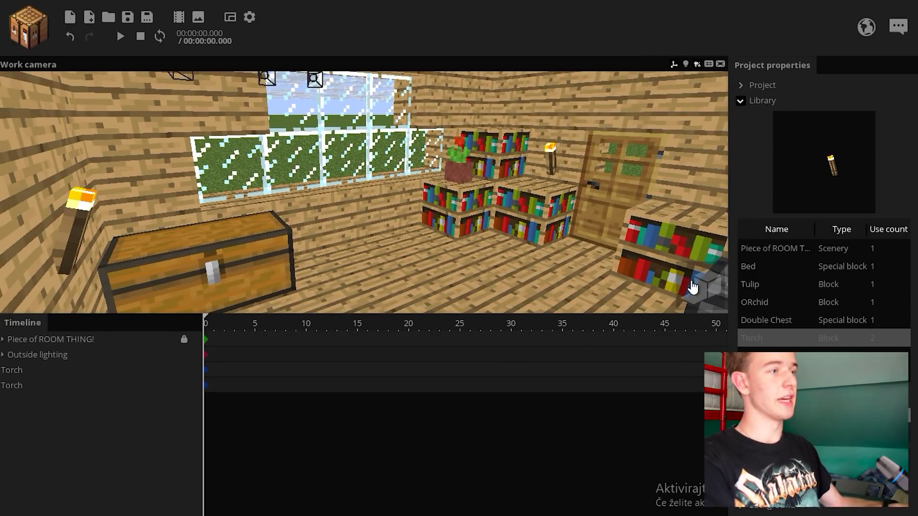
click(693, 287)
- Set the glowing block brightness to 0% in the graphics settings and save the project
click(249, 17)
click(573, 86)
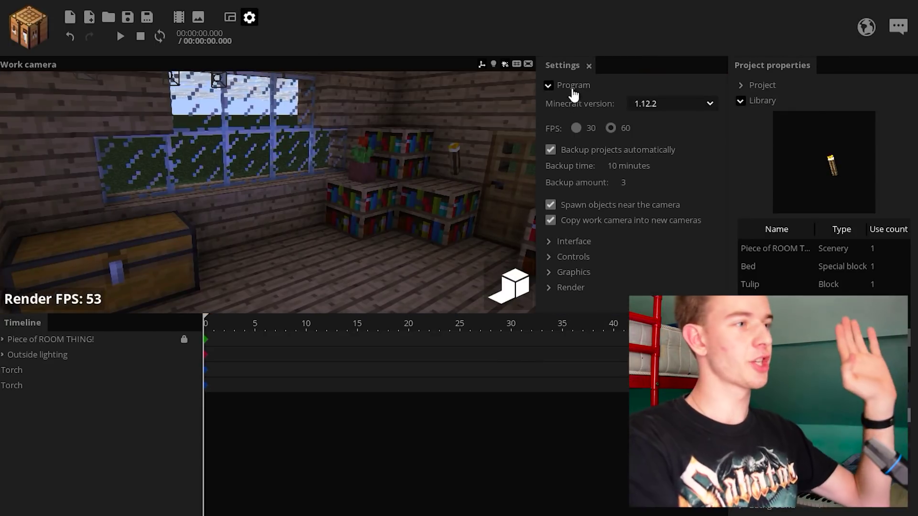
click(573, 86)
click(575, 132)
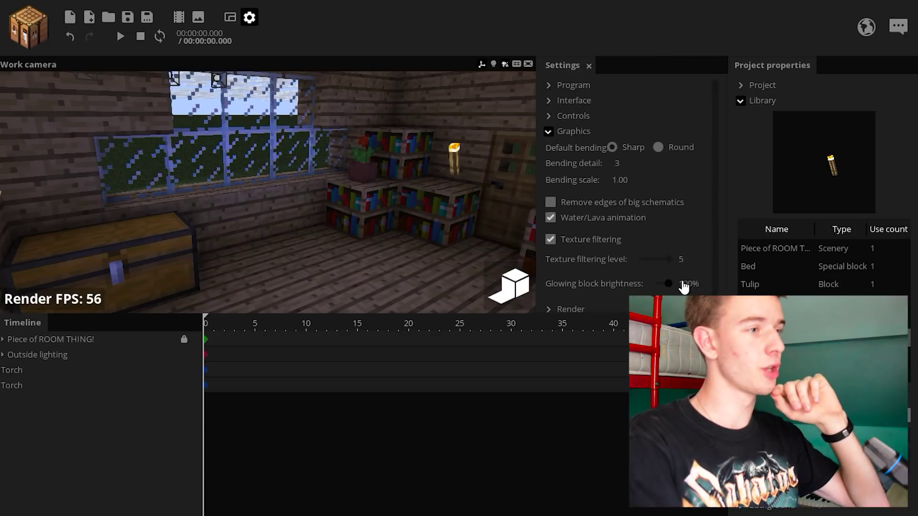
mouse_move(383, 199)
right_down()
mouse_move(305, 197)
mouse_move(384, 200)
right_up()
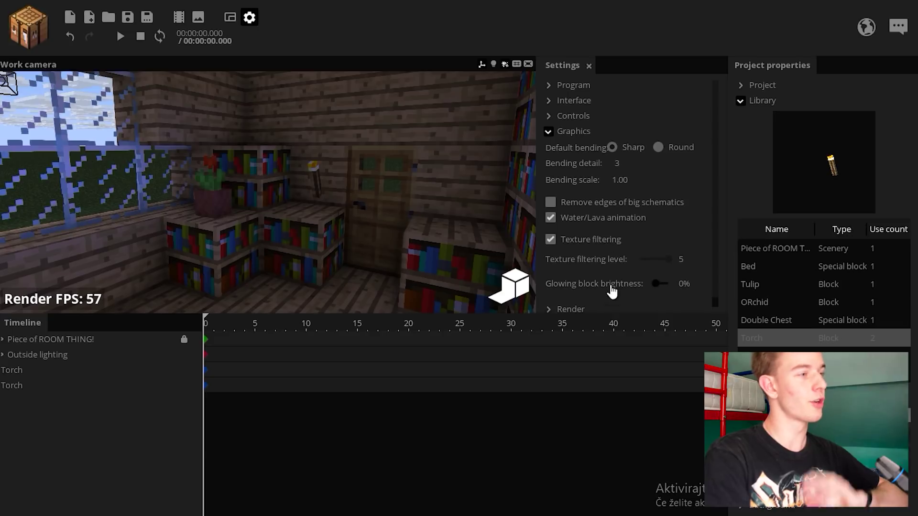
click(587, 65)
key(ctrl+s)
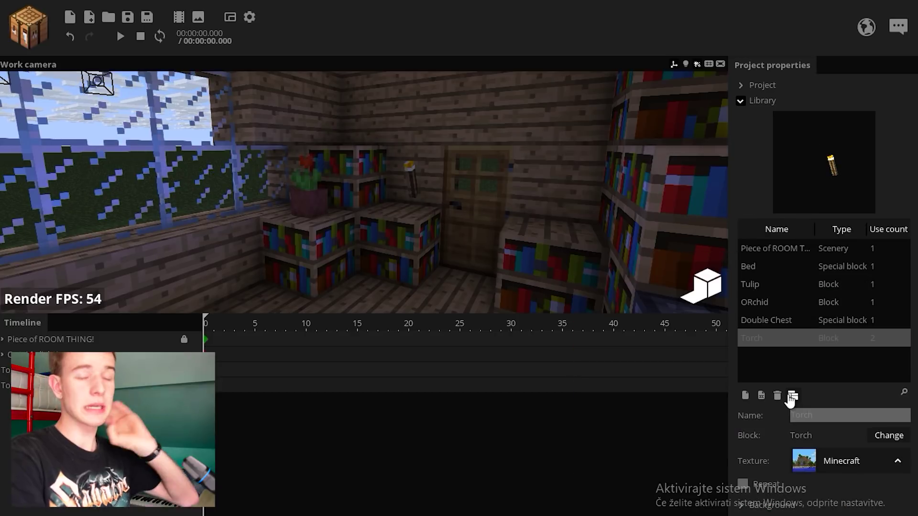
- Duplicate the Torch template, then give the original the BLOCKS NO GLOW texture and the name Torch NO GLOW
click(792, 396)
click(762, 341)
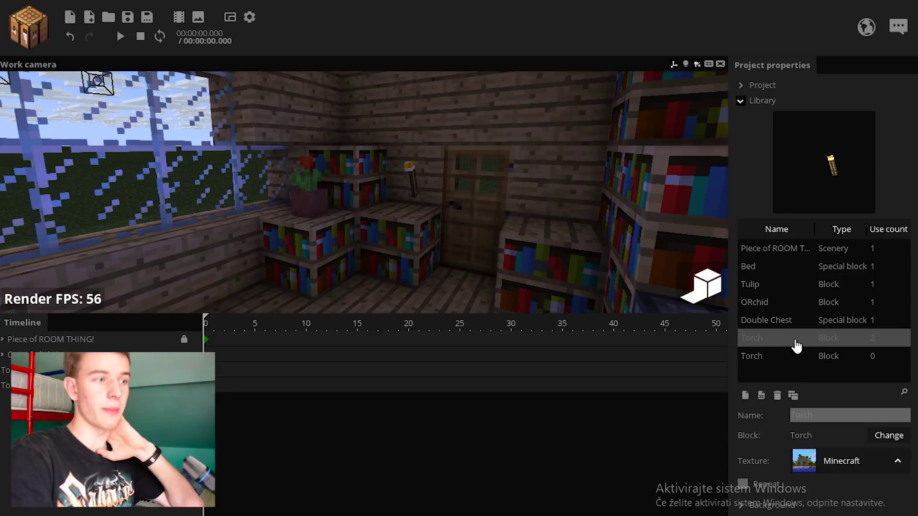
click(876, 461)
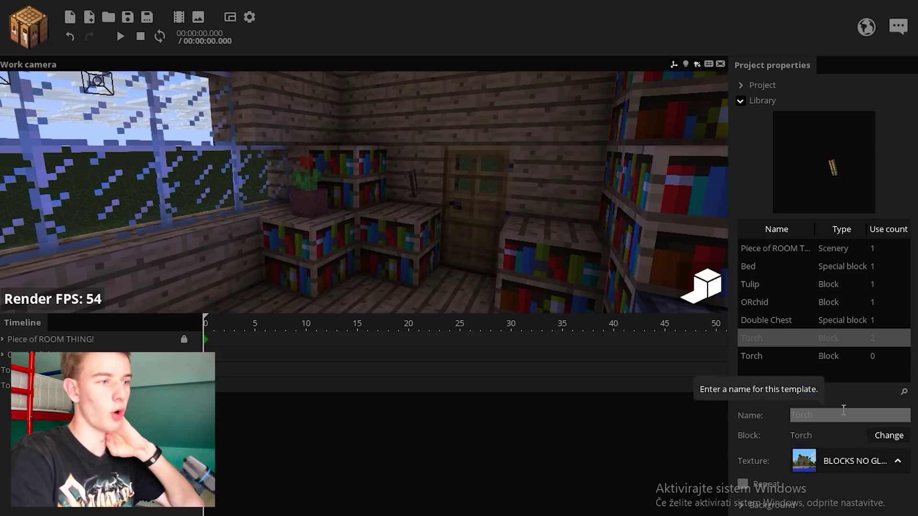
click(844, 412)
text(NO GLOW)
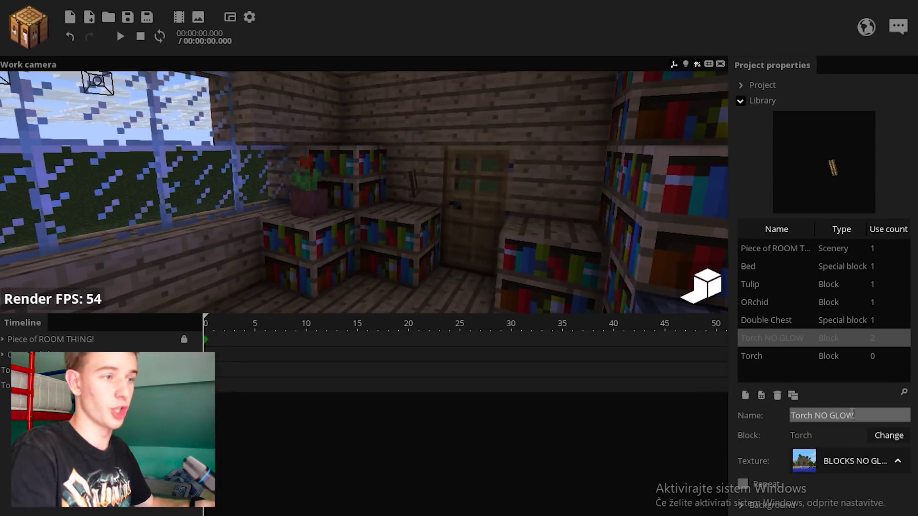
- Give the duplicated Torch template the BLOCKS GLOW texture and rename it Torch glow
click(787, 358)
click(841, 458)
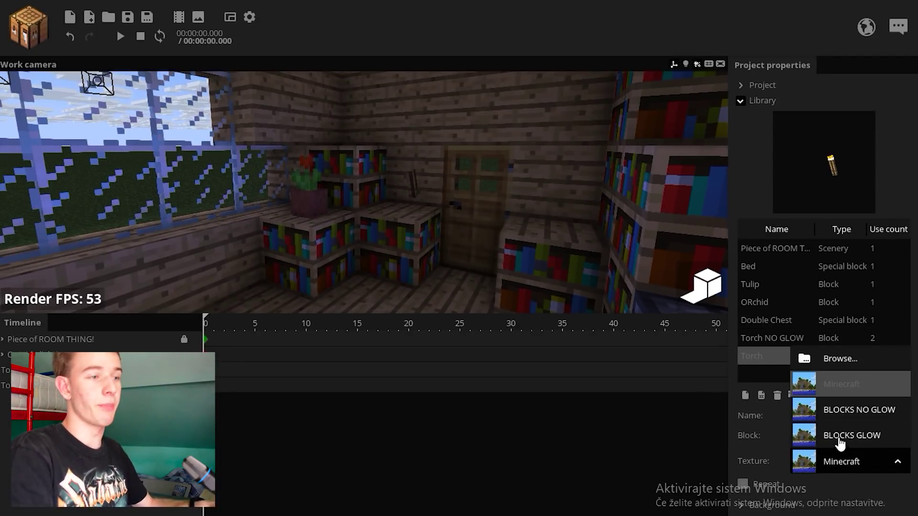
click(843, 437)
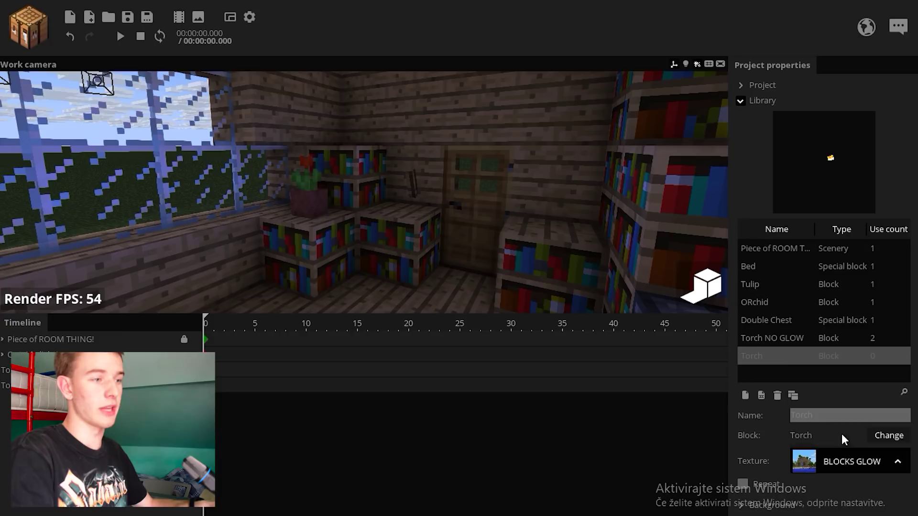
click(819, 421)
text(Torch glow)
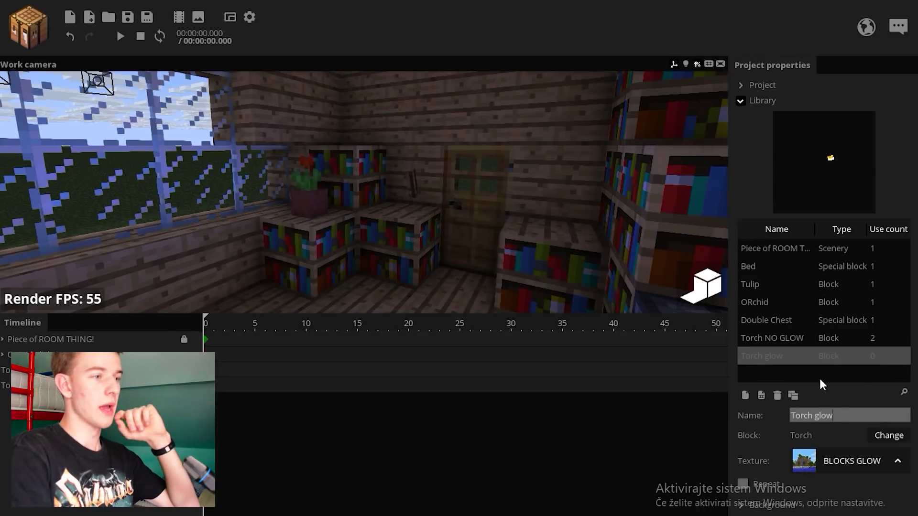
- Create an instance of the Torch glow template in the scene
click(783, 343)
right_drag(511, 226, 296, 223)
key(w)
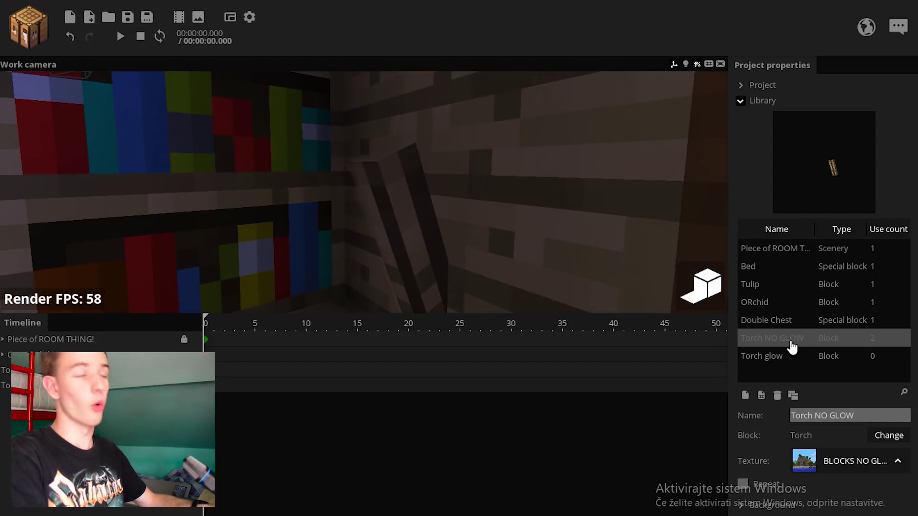
right_drag(393, 191, 354, 210)
key(w)
right_drag(361, 119, 356, 153)
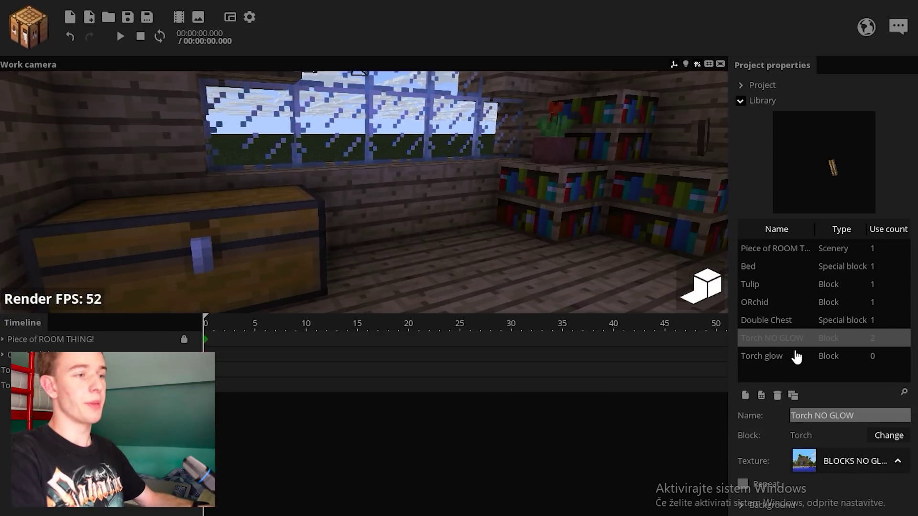
click(794, 353)
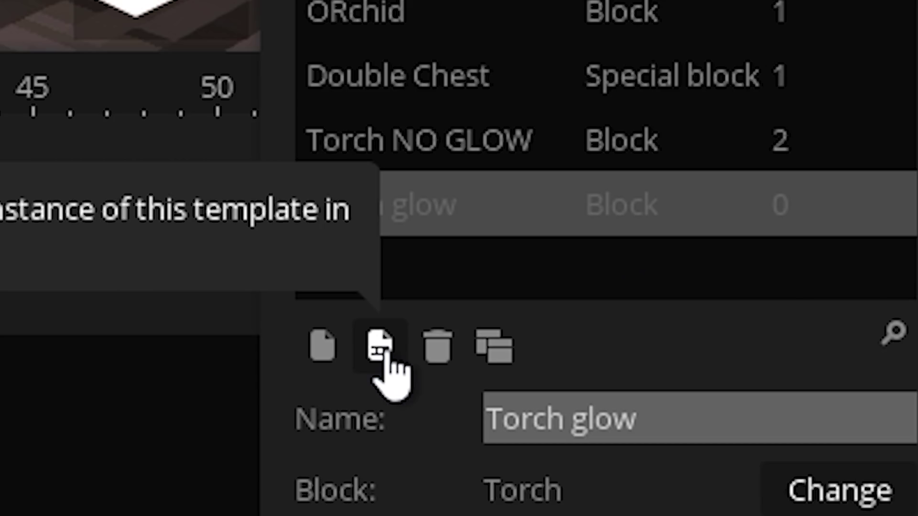
click(382, 354)
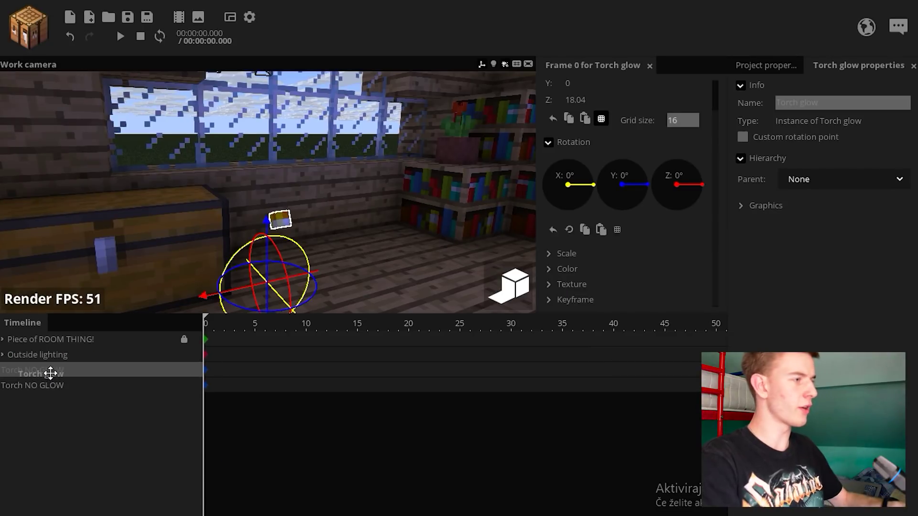
- Parent the Torch glow instance to the Torch NO GLOW block beside the door
key(w)
right_drag(268, 191, 334, 191)
click(3, 370)
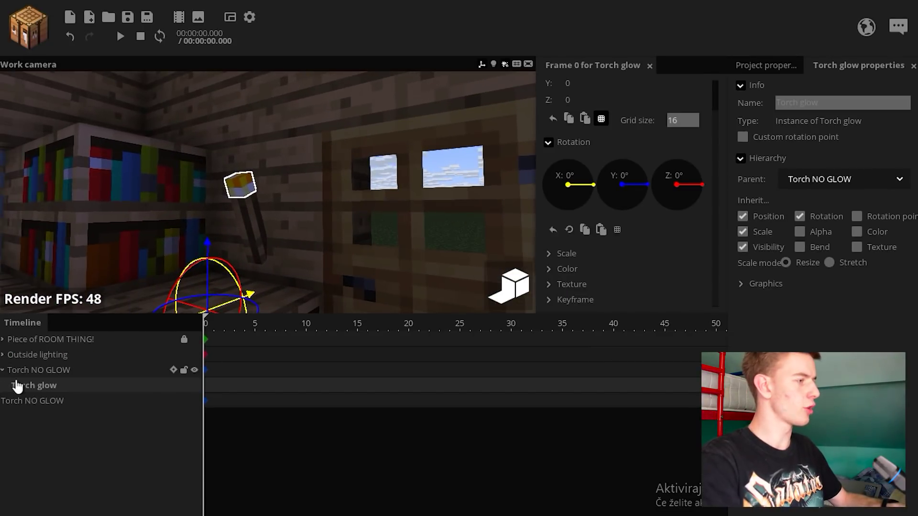
click(384, 187)
right_drag(385, 186, 356, 187)
key(w)
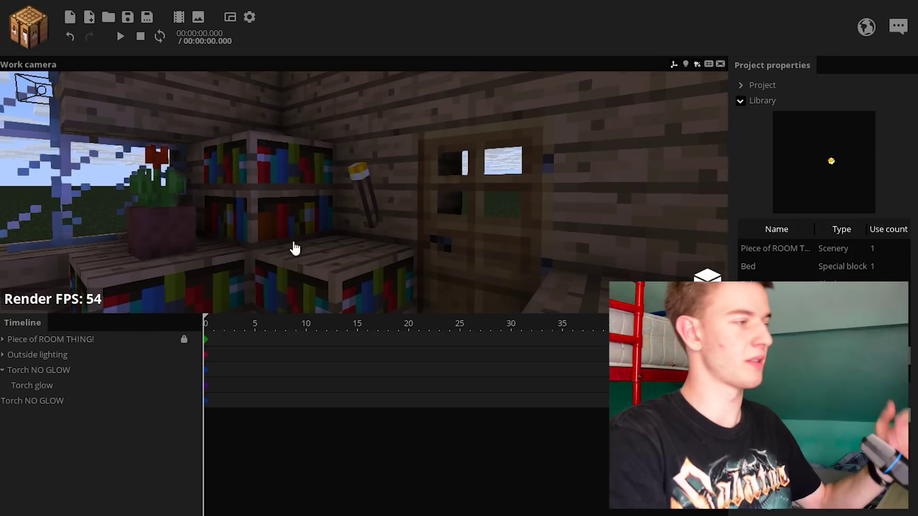
- Set the brightness of the Torch glow instance by the door to 100%
click(53, 372)
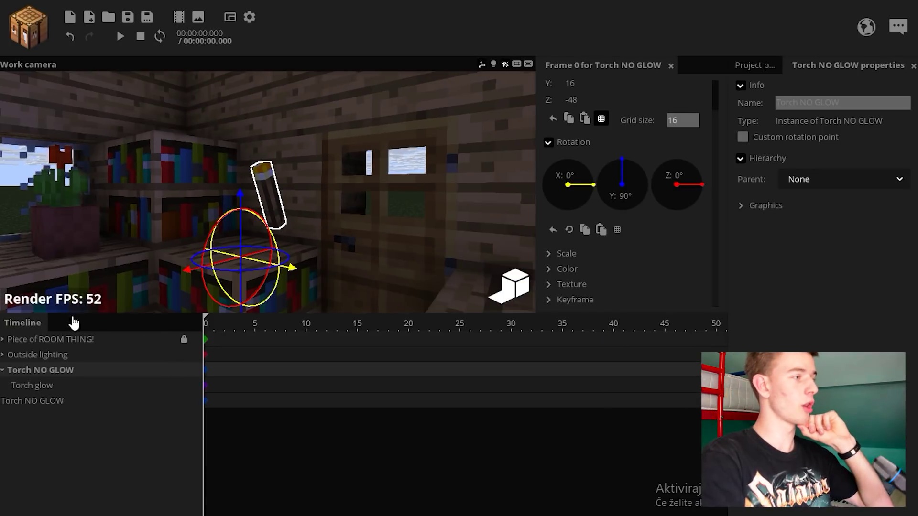
click(56, 386)
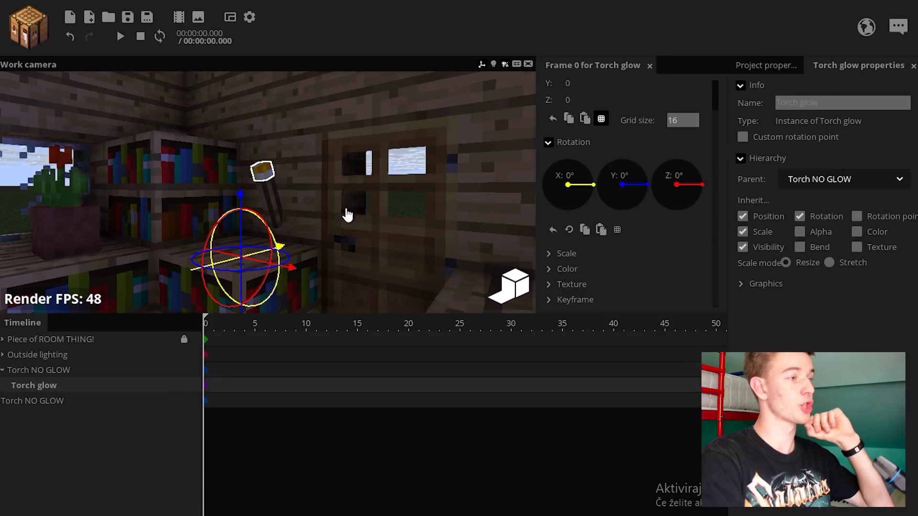
click(567, 269)
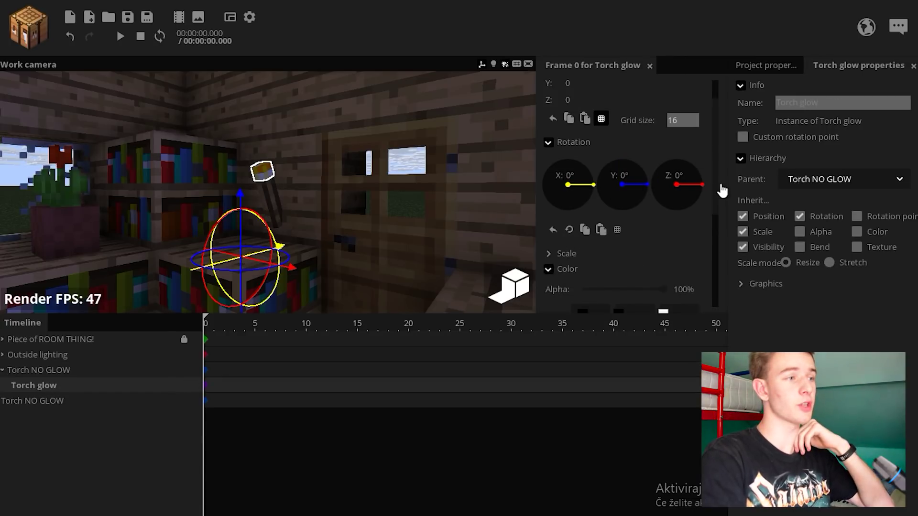
scroll(681, 258, down, 4)
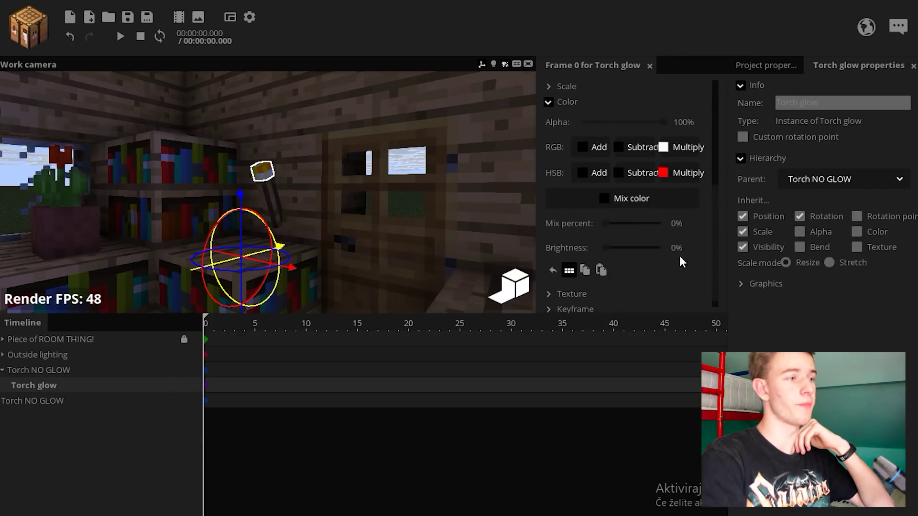
click(449, 186)
drag(426, 189, 431, 190)
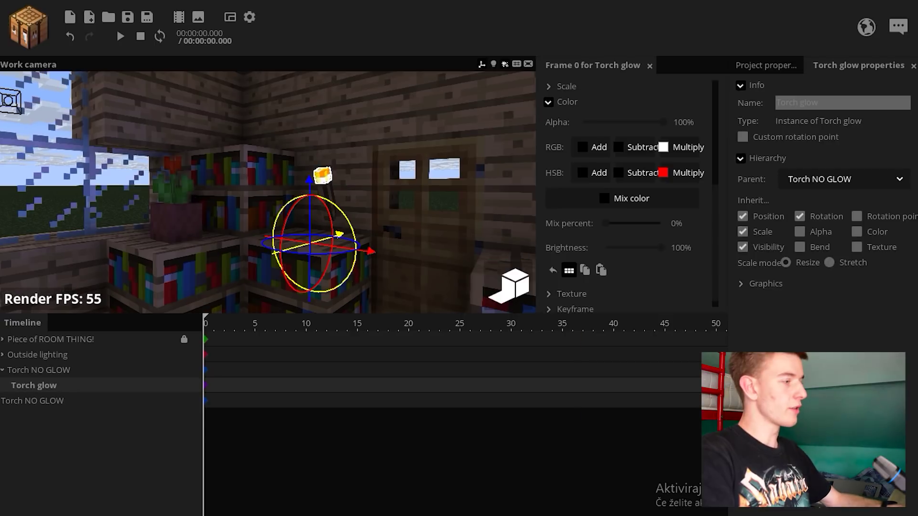
- Duplicate the Torch glow instance, parent the copy to the Torch NO GLOW near the chest, and save the project
key(ctrl+d)
drag(46, 402, 50, 402)
right_drag(238, 267, 440, 208)
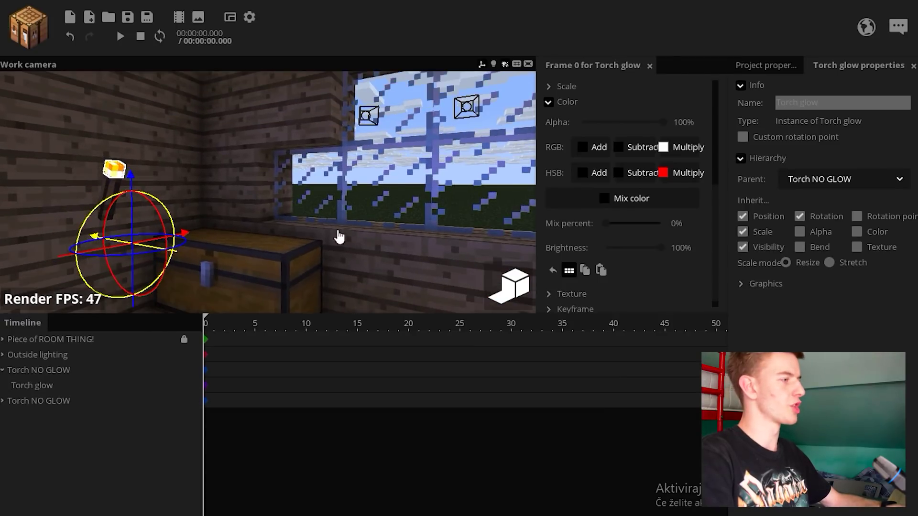
click(339, 235)
click(3, 371)
click(127, 20)
- Turn off Cast shadows for the Torch NO GLOW block and save the project
click(206, 186)
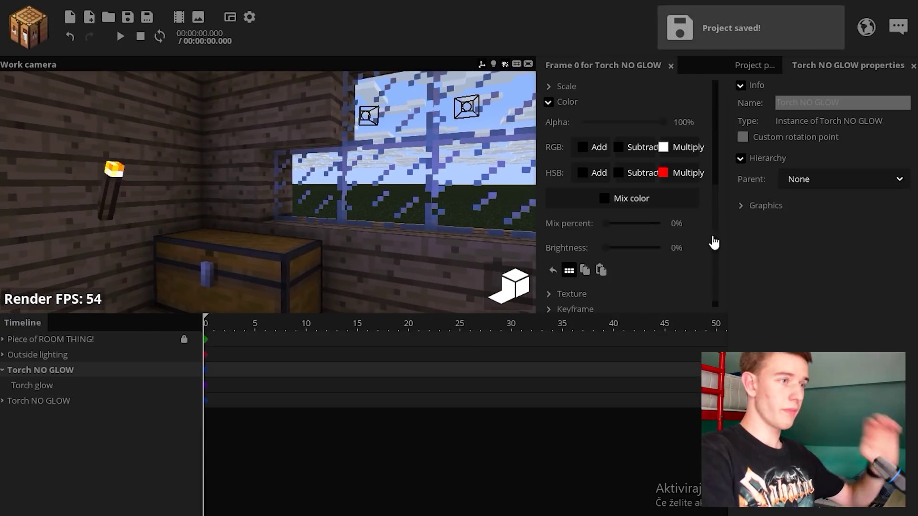
click(762, 205)
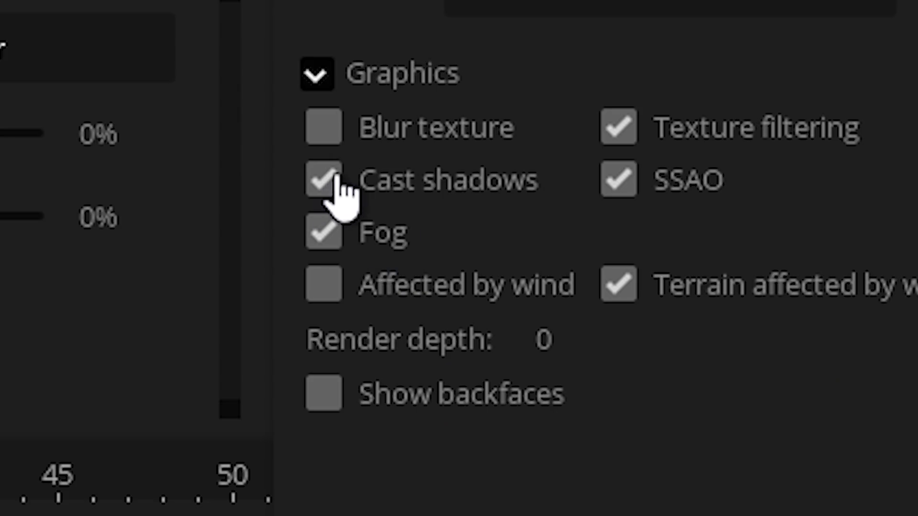
click(323, 181)
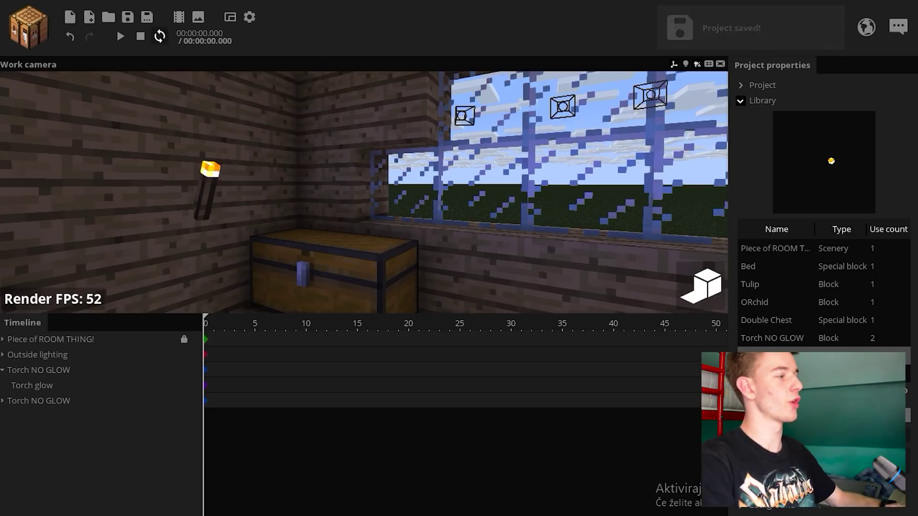
click(3, 371)
right_drag(263, 225, 358, 227)
click(125, 23)
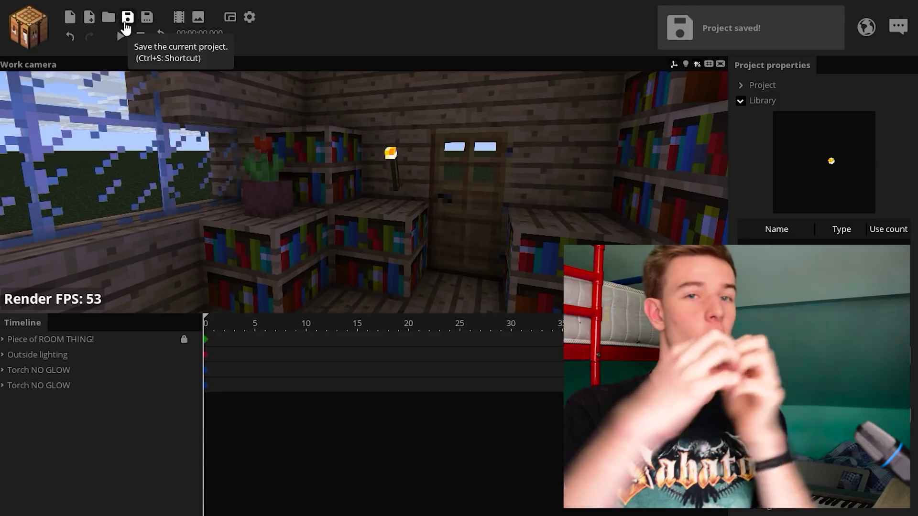
- Add a point light and parent it to the Torch NO GLOW near the chest
click(39, 20)
click(127, 141)
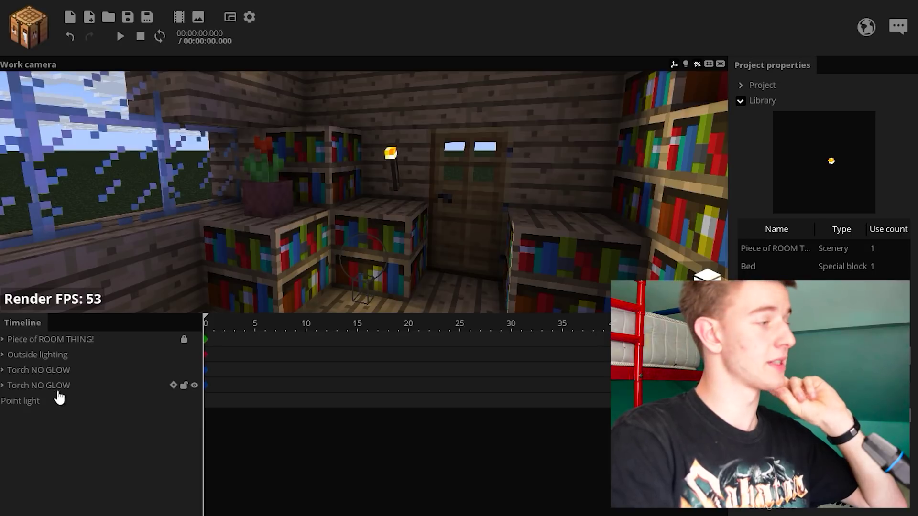
click(28, 404)
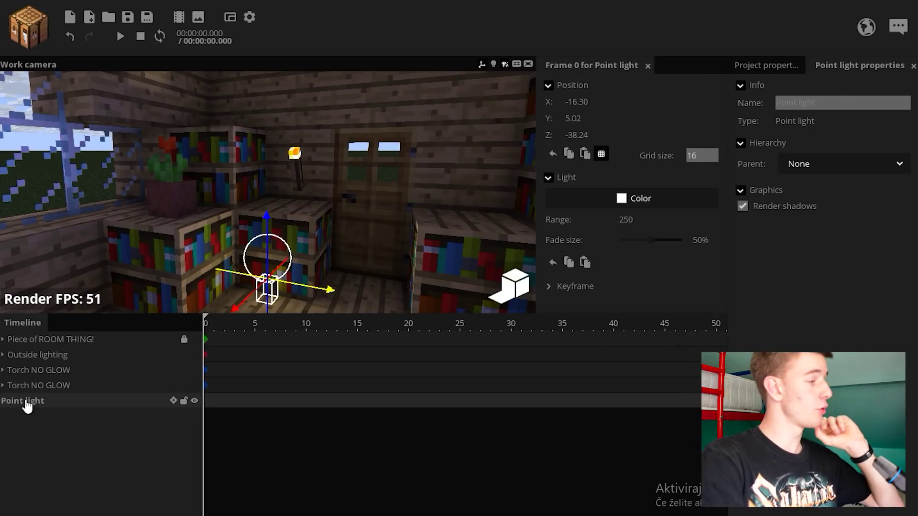
click(3, 386)
drag(16, 416, 44, 383)
- Move the point light onto the head of the torch near the chest, at X 4.63 and Y 11.86
right_drag(254, 261, 327, 218)
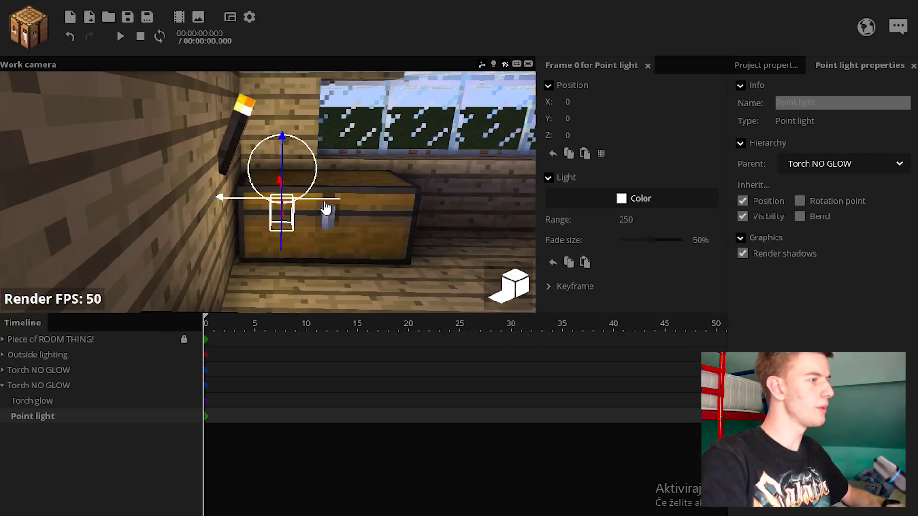
drag(326, 206, 285, 203)
drag(254, 148, 251, 62)
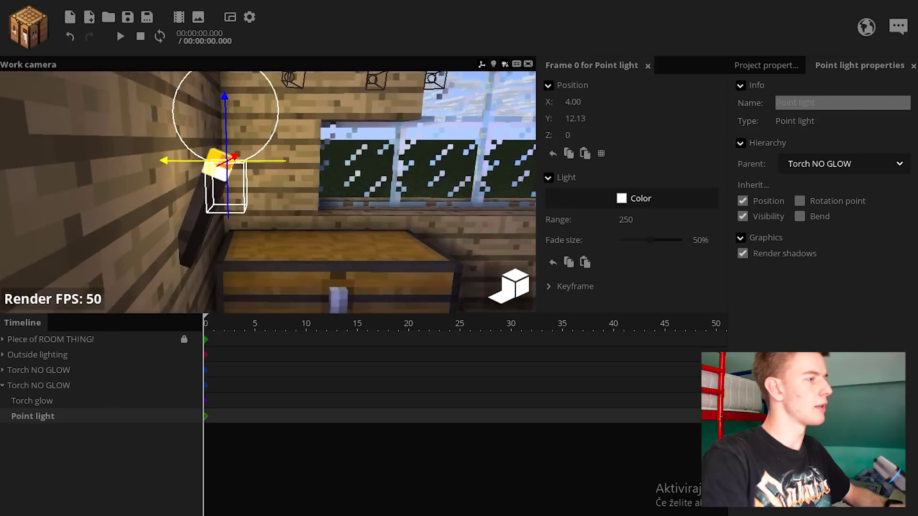
right_drag(330, 131, 335, 128)
drag(260, 146, 251, 146)
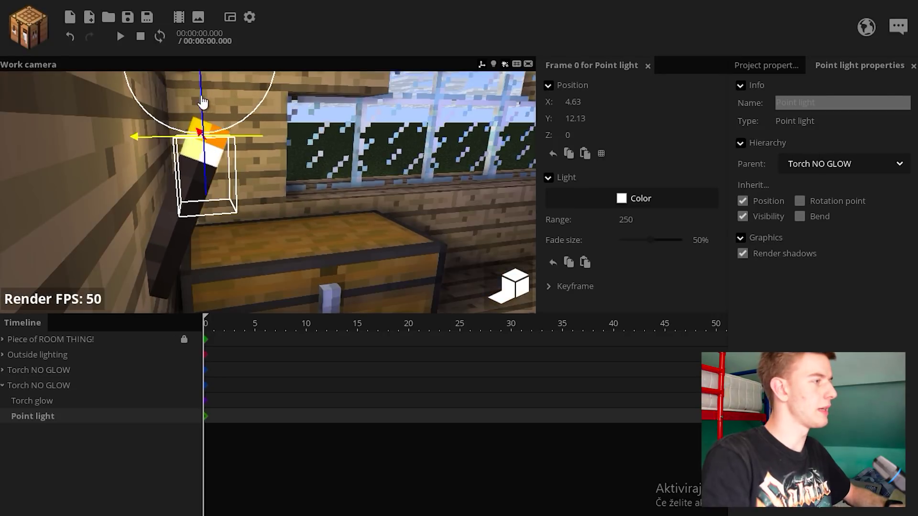
drag(202, 102, 392, 124)
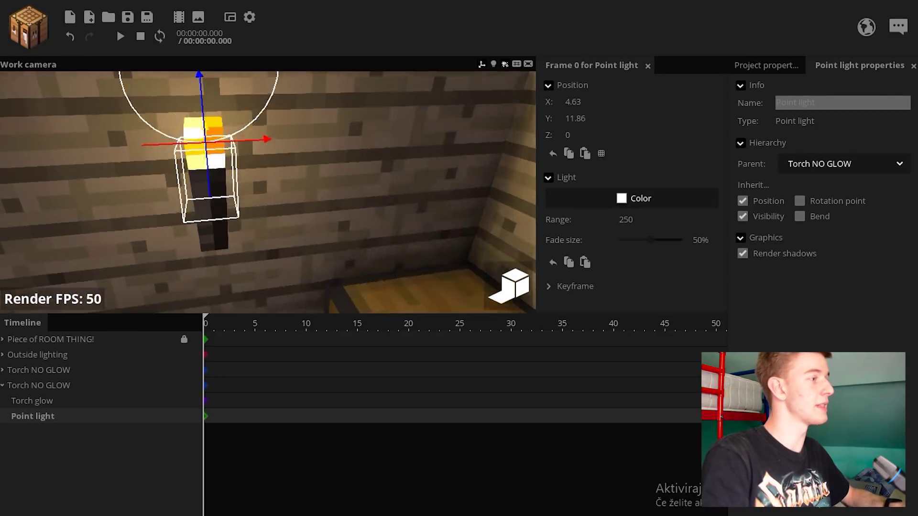
- Set the point light's range to 100
right_drag(305, 181, 284, 167)
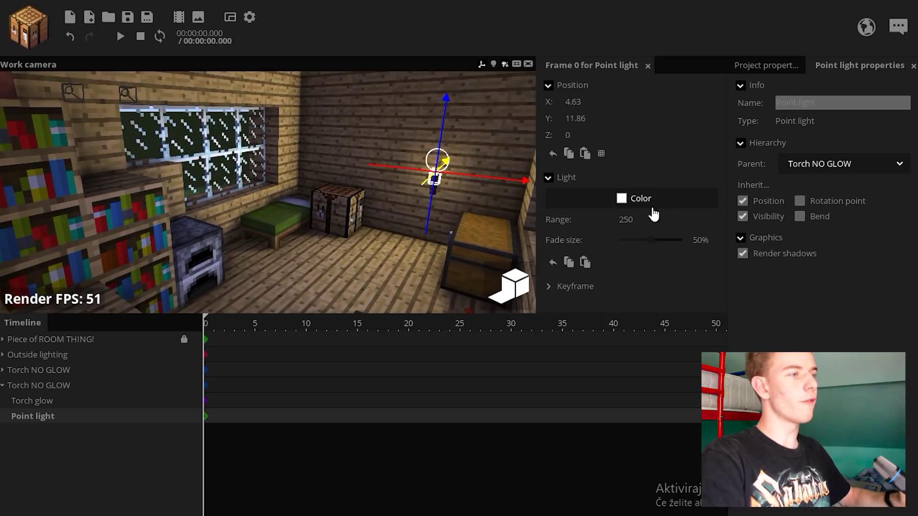
drag(593, 228, 545, 232)
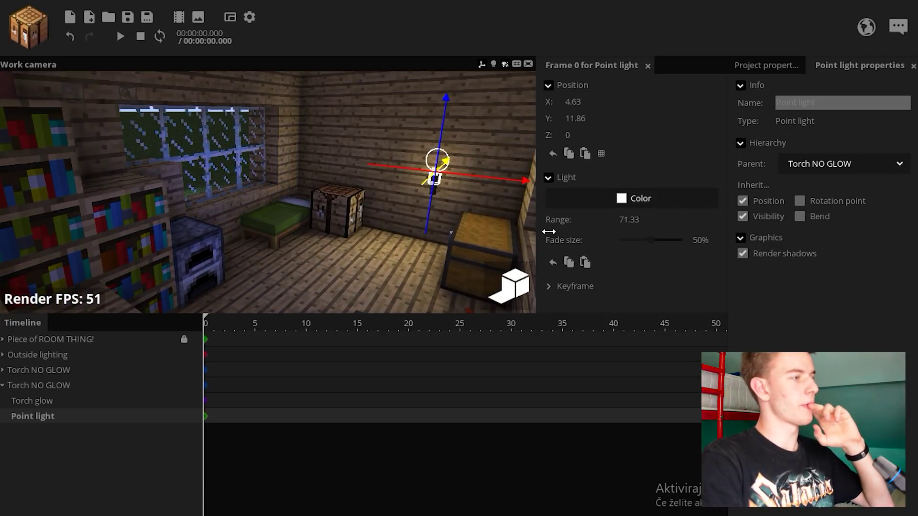
text(100)
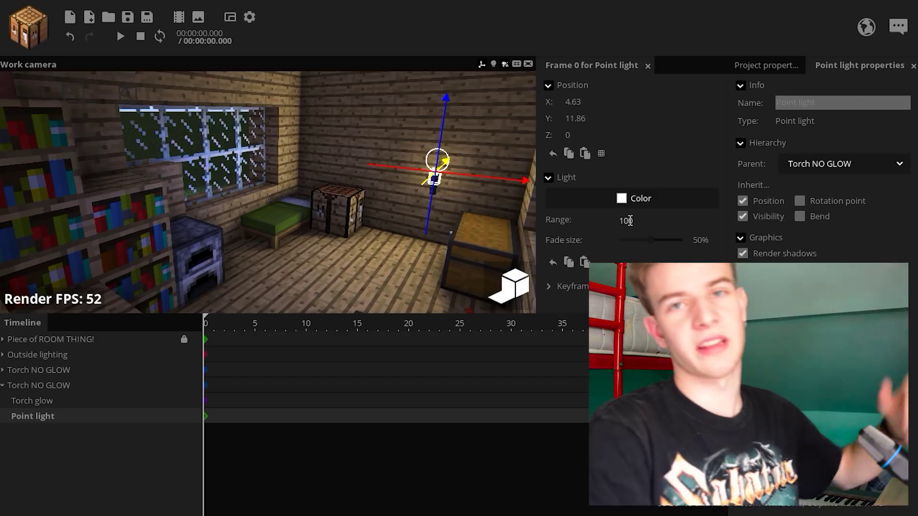
- Set the torch point light's colour to orange, hex FF9000
click(643, 197)
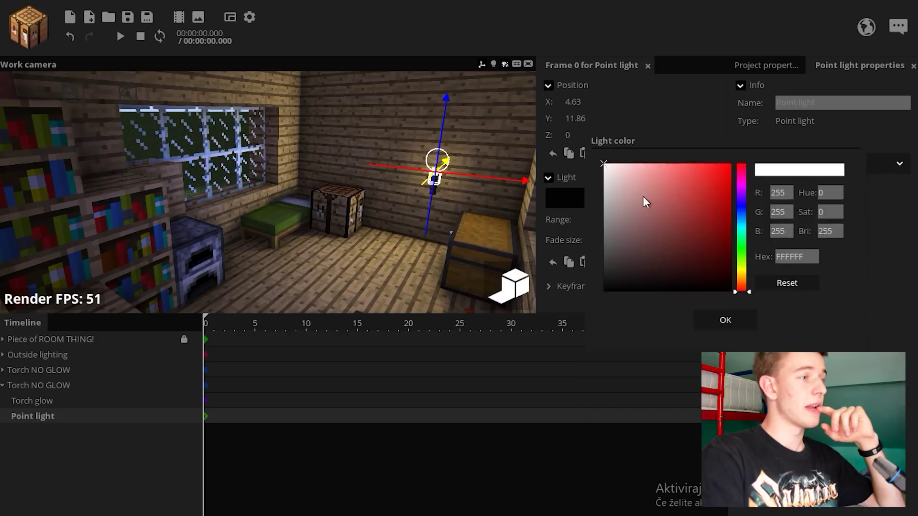
click(742, 226)
drag(714, 162, 756, 88)
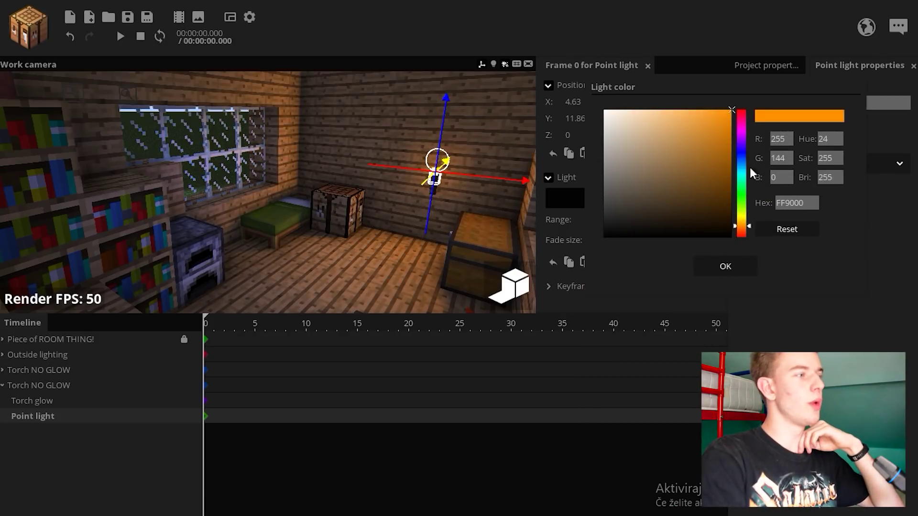
click(717, 265)
click(389, 240)
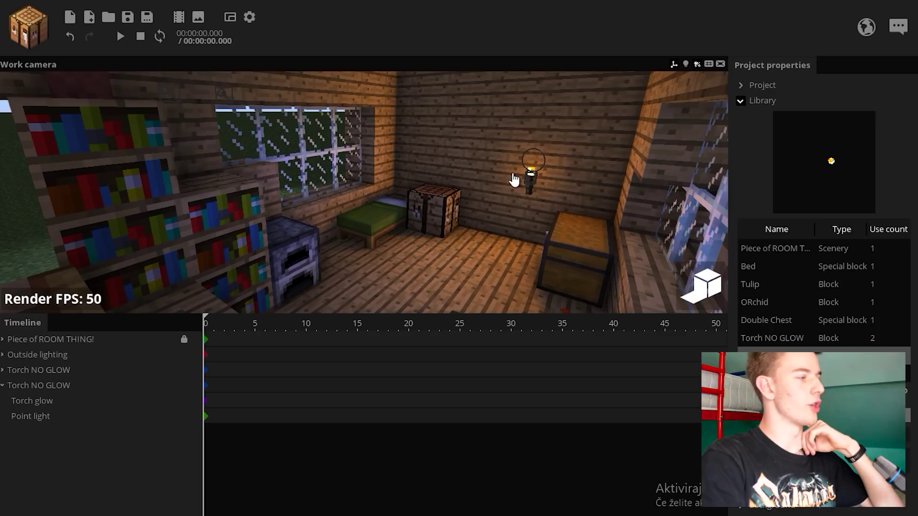
- Duplicate the orange point light, colour the copy yellow (F6FF00), and reduce its range to 43.68
click(31, 417)
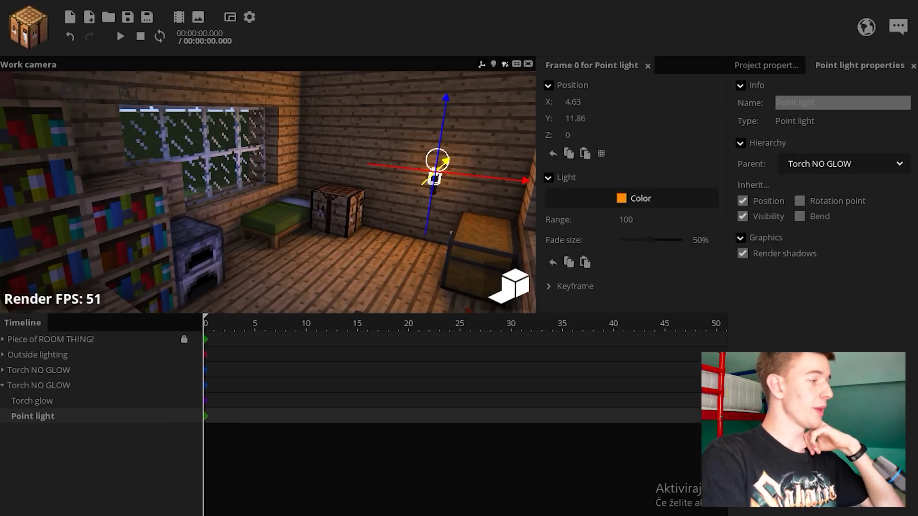
key(ctrl+d)
click(631, 198)
drag(744, 222, 741, 201)
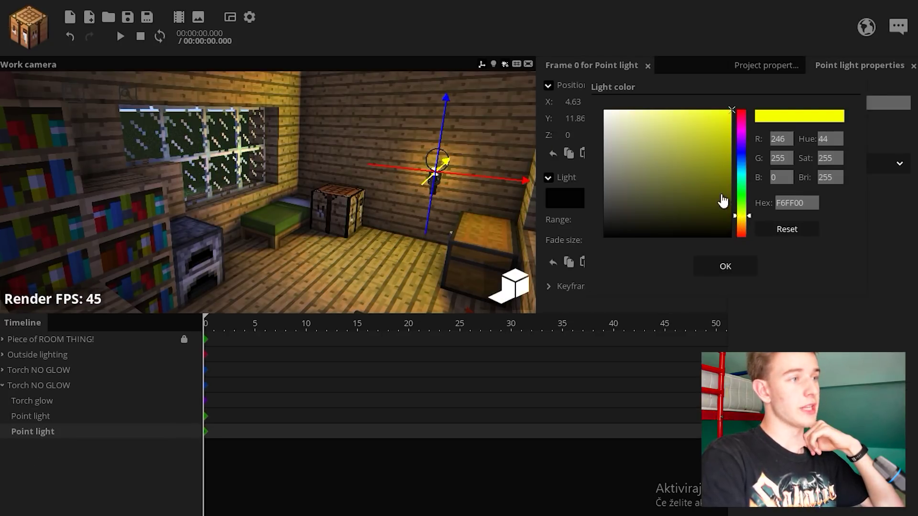
click(725, 267)
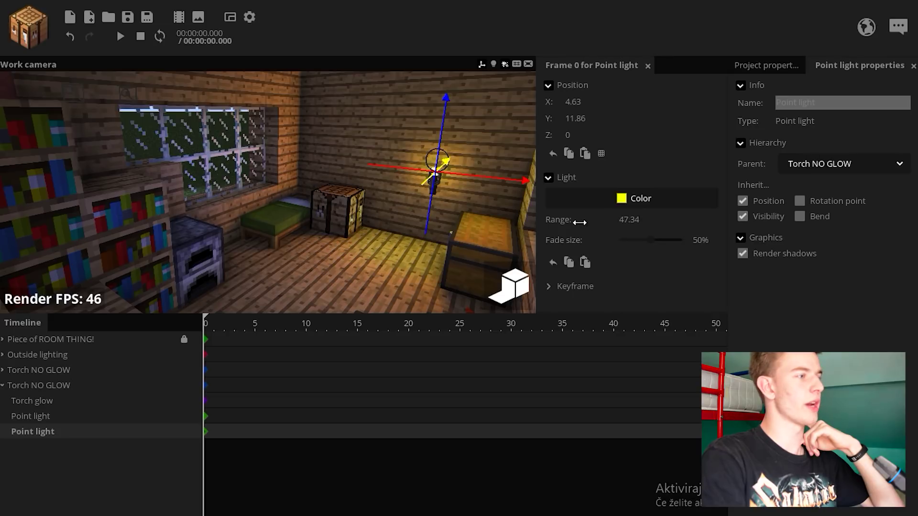
click(345, 276)
right_drag(430, 276, 463, 273)
key(w)
right_drag(364, 277, 445, 279)
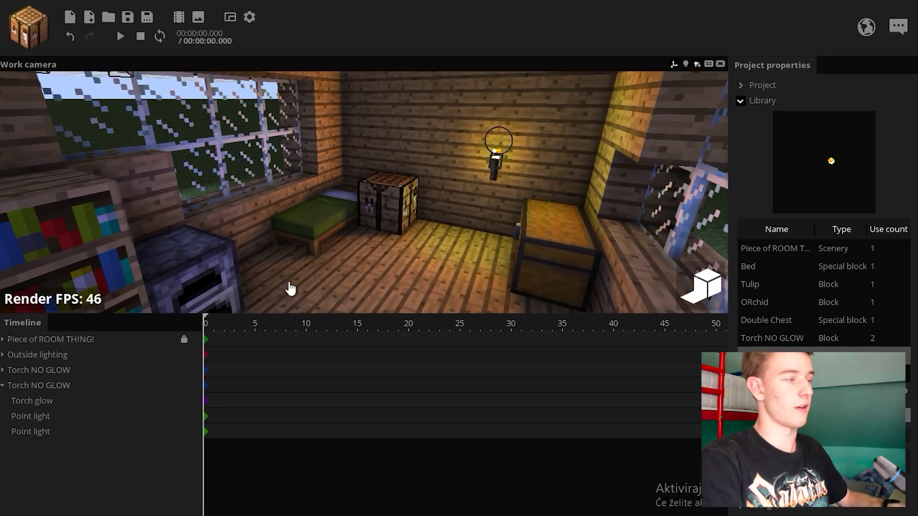
- Duplicate the yellow point light, colour the copy white (FFFFFF), and reduce its range to 14.27
click(33, 432)
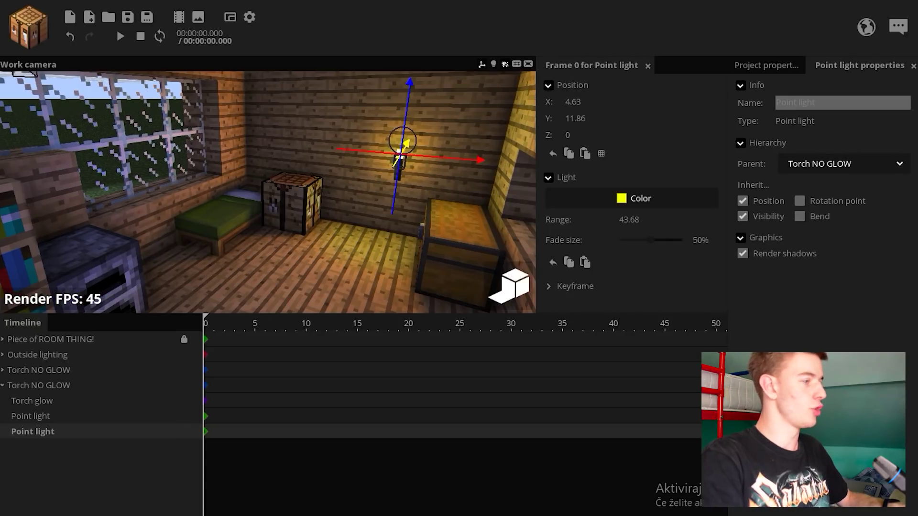
key(ctrl+d)
click(597, 198)
drag(614, 125, 592, 125)
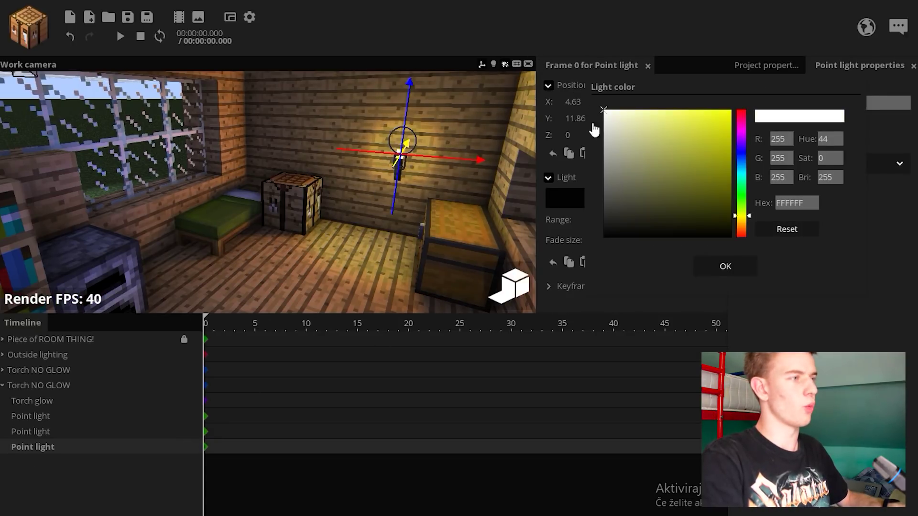
click(725, 269)
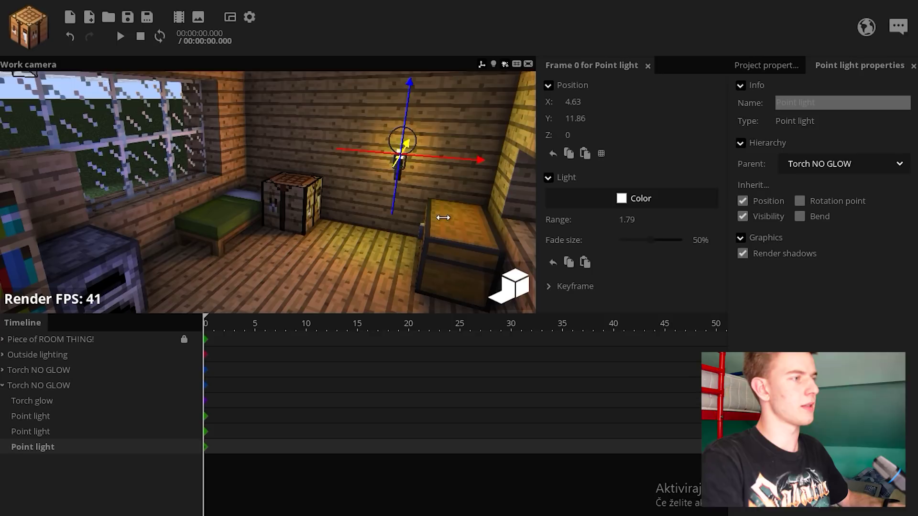
click(363, 232)
key(w)
mouse_move(364, 232)
right_down()
mouse_move(373, 231)
mouse_move(363, 232)
right_up()
key(s)
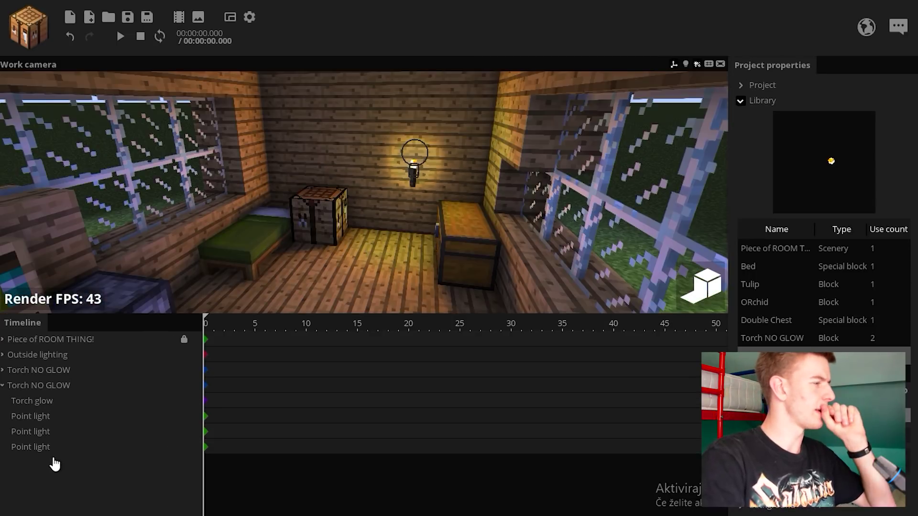
- Duplicate the orange point light with range 100 inside the torch near the chest
click(123, 414)
click(55, 434)
click(60, 421)
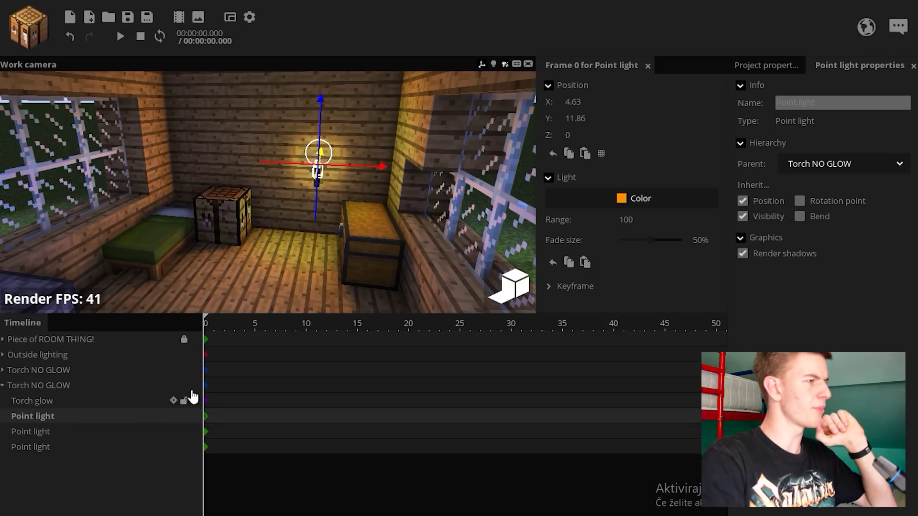
click(42, 429)
click(43, 422)
click(40, 432)
click(42, 420)
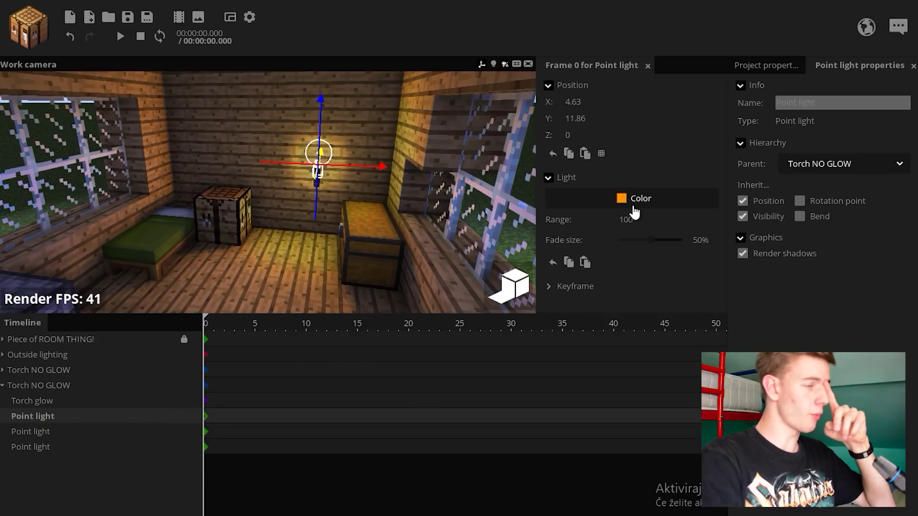
key(ctrl+d)
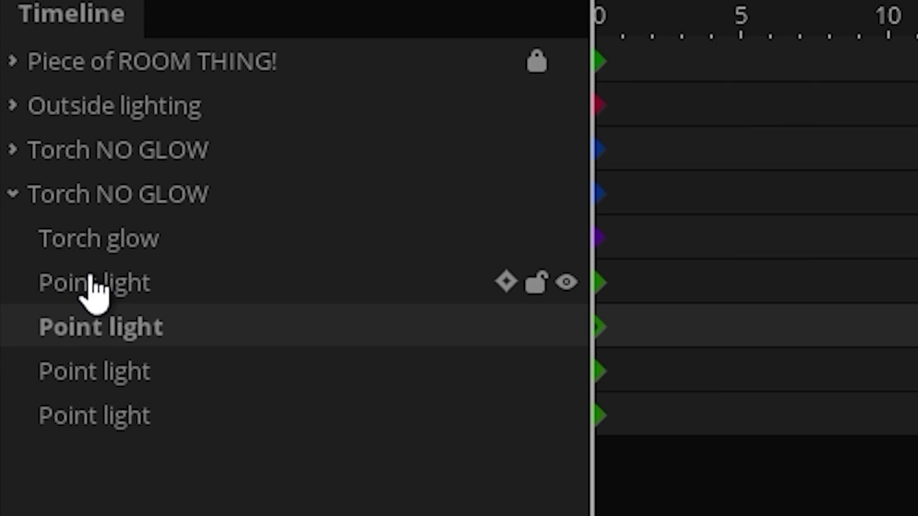
- Change the first orange point light's colour to a deeper orange, hex FF7800
click(29, 415)
click(94, 335)
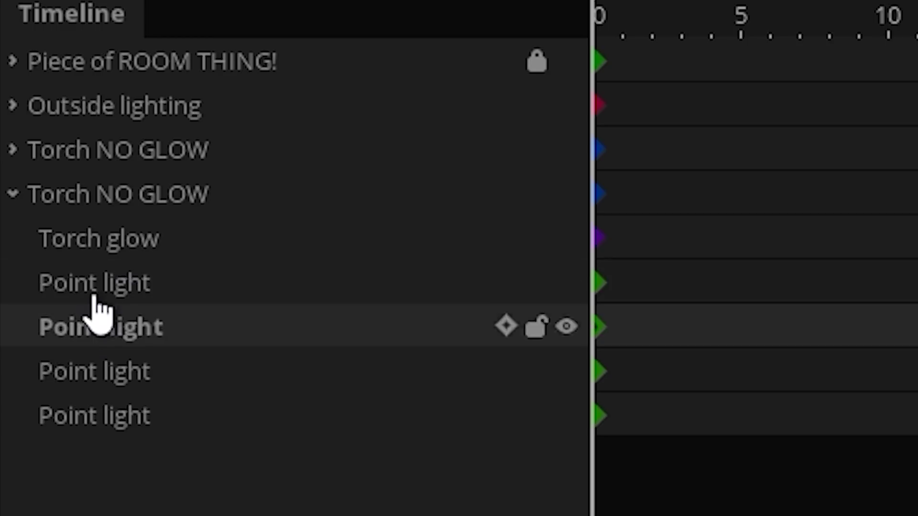
click(92, 293)
click(88, 385)
click(94, 416)
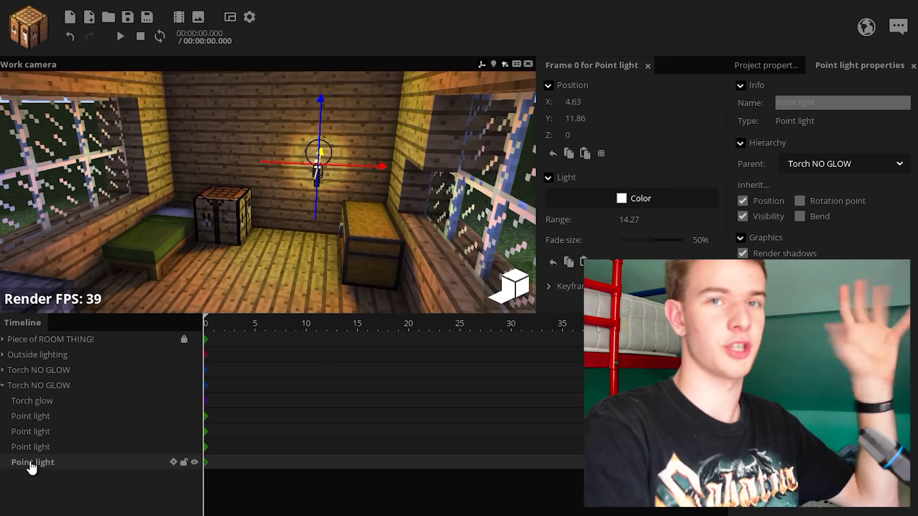
click(30, 416)
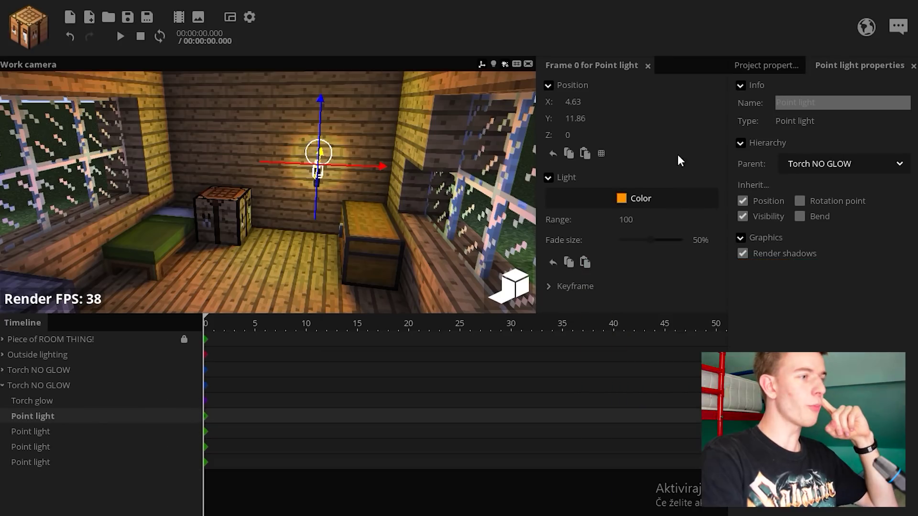
click(631, 199)
drag(745, 236, 744, 235)
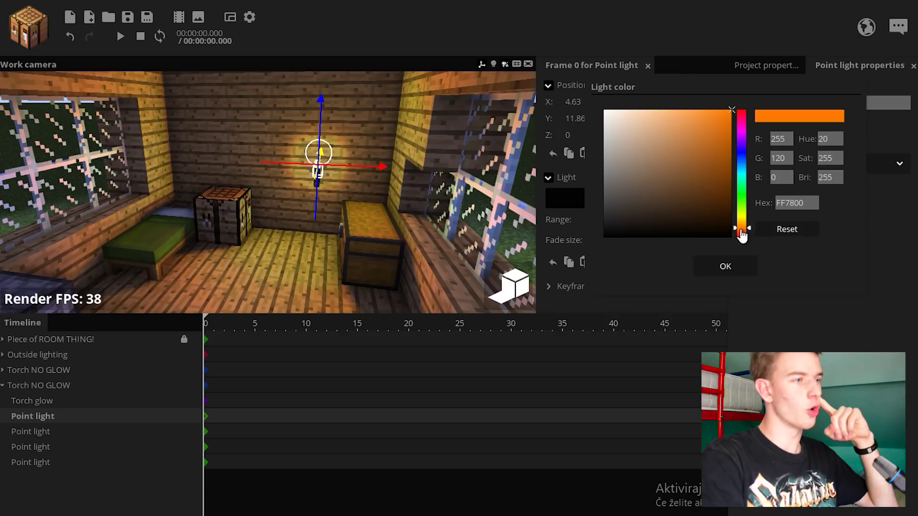
click(733, 266)
- Set the second orange point light's colour to FF9600 and reduce its range to 72.75
click(33, 431)
click(631, 198)
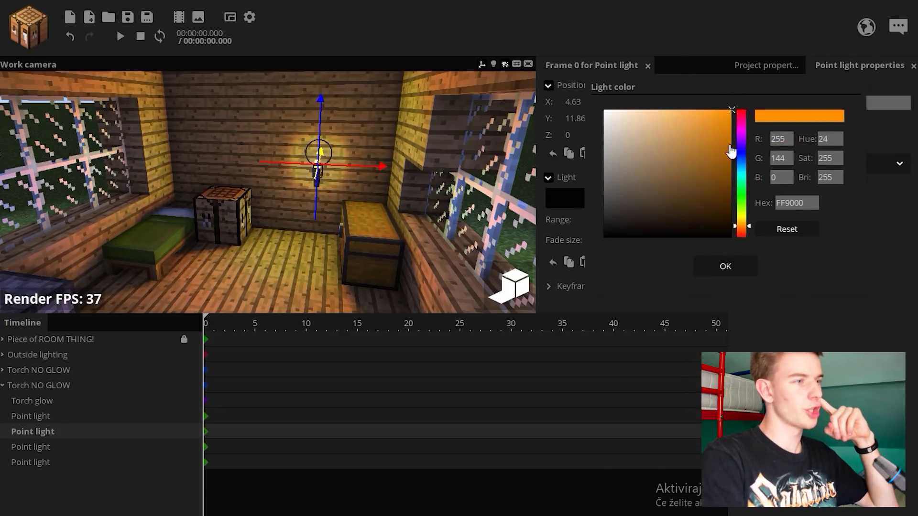
click(712, 275)
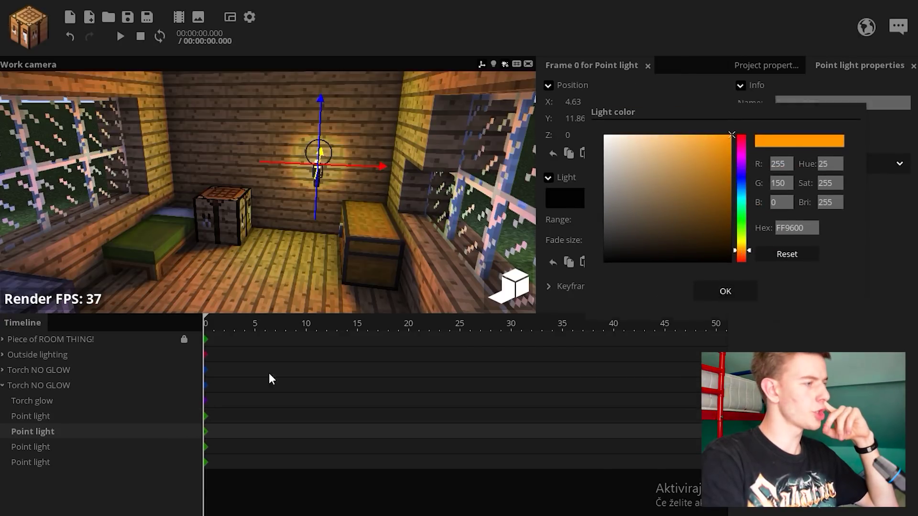
drag(620, 222, 602, 228)
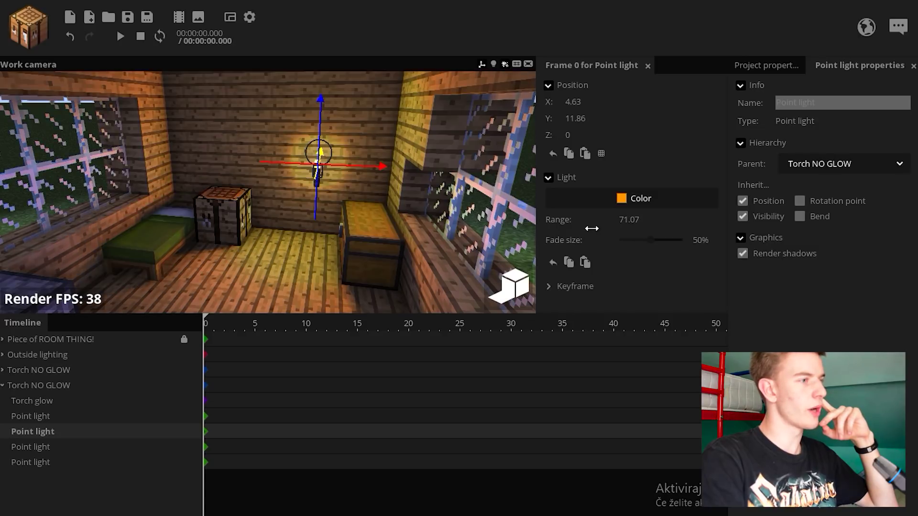
- Review the colour and range of each point light and examine their combined light around the torch
click(47, 417)
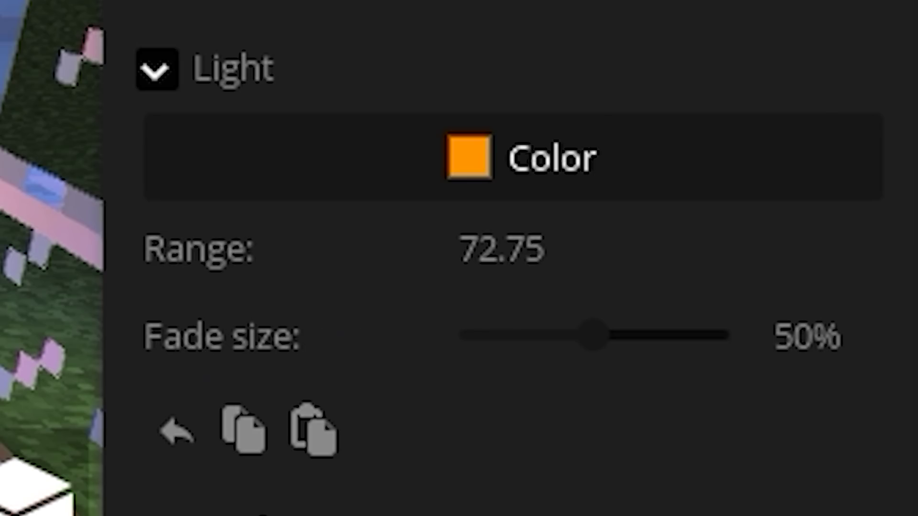
click(123, 354)
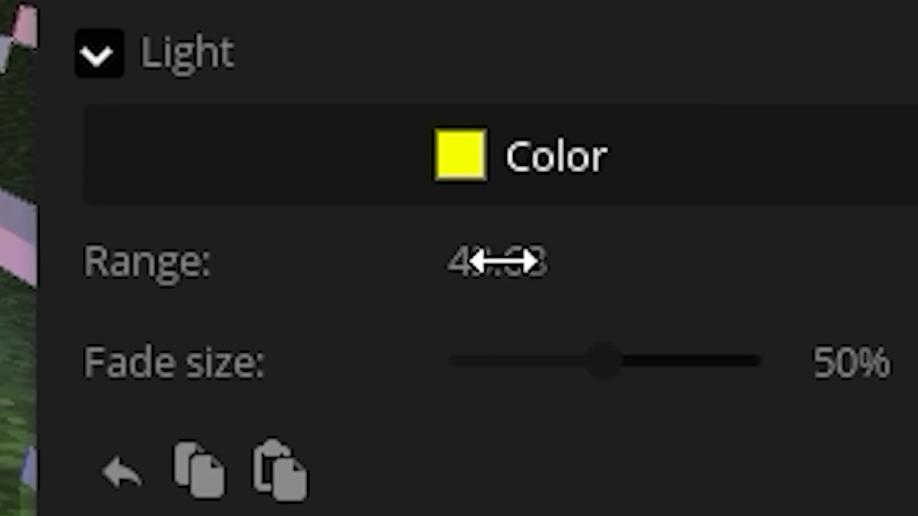
drag(503, 260, 461, 271)
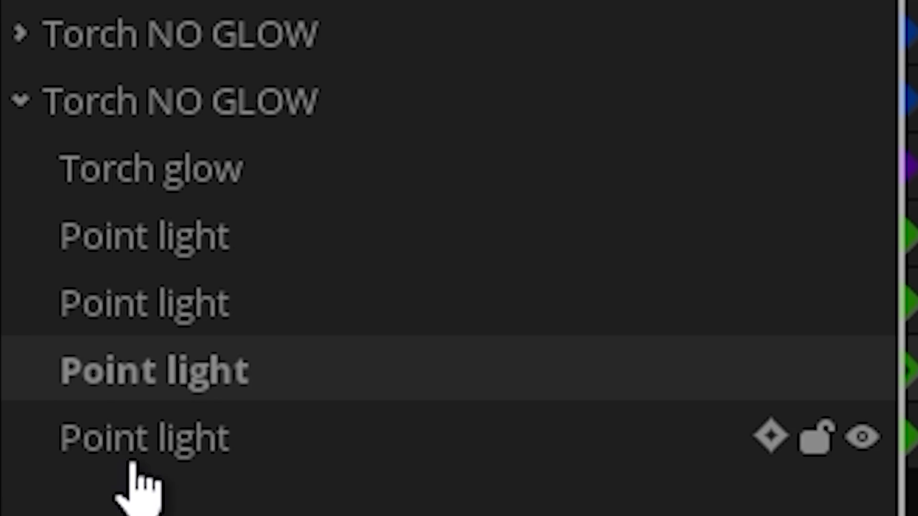
click(107, 423)
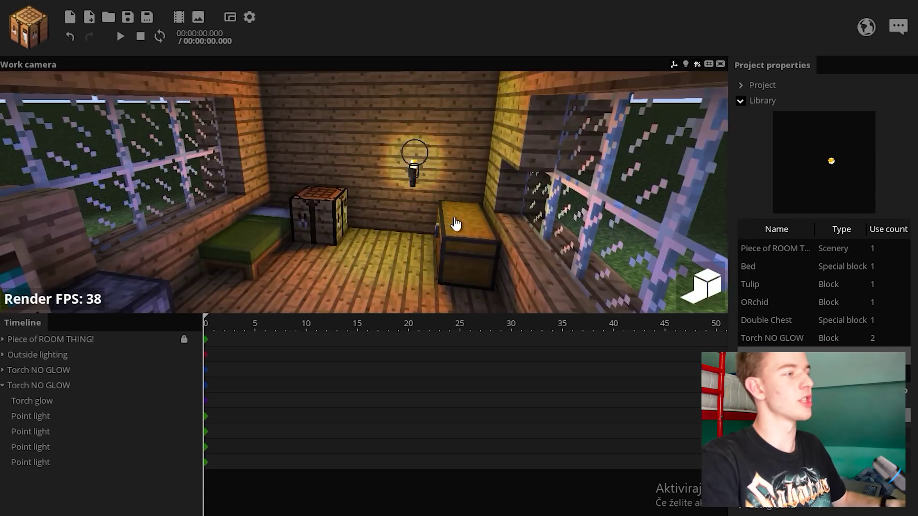
mouse_move(454, 225)
mouse_down()
mouse_move(363, 224)
mouse_move(445, 225)
mouse_up()
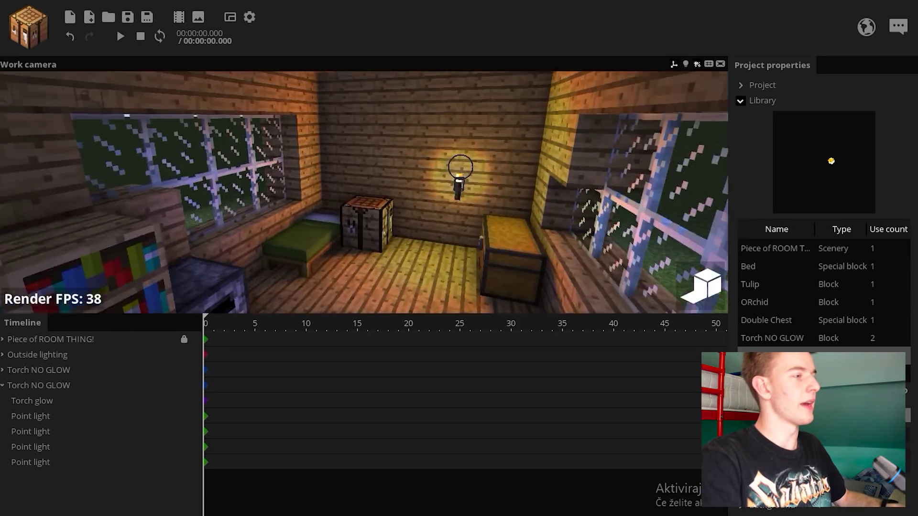
right_drag(363, 192, 411, 194)
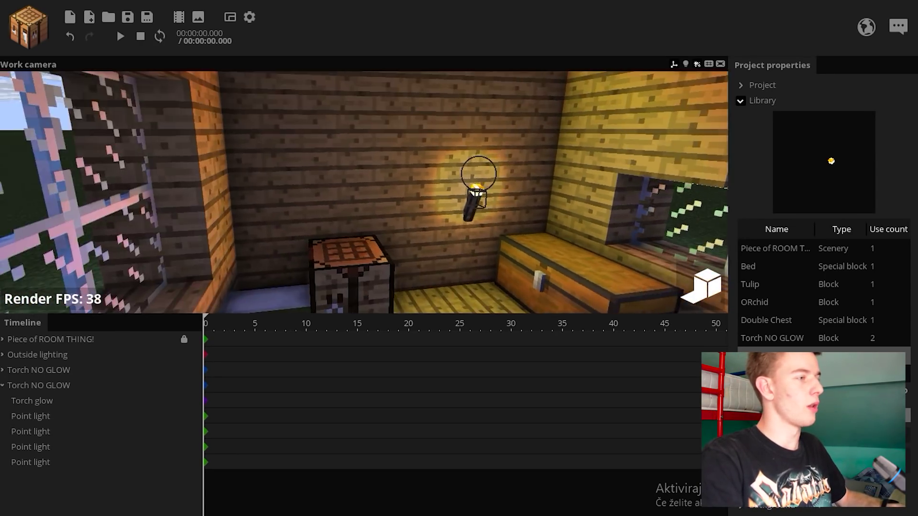
- Hide the white, yellow and second orange point lights one by one and show them again to compare their contributions
click(30, 462)
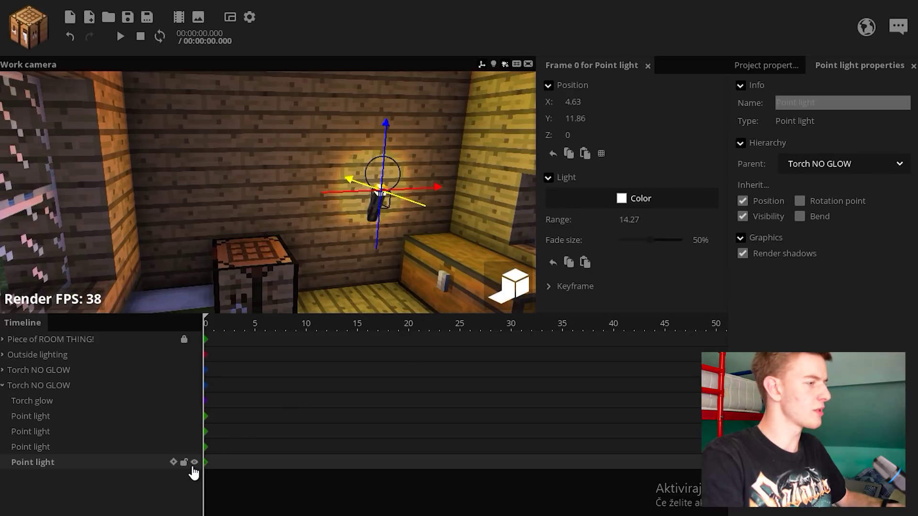
click(194, 462)
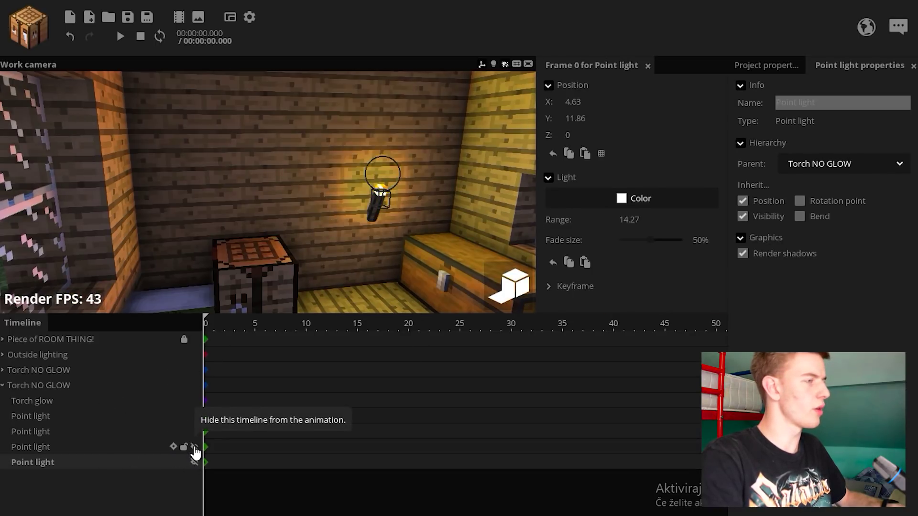
click(195, 448)
click(194, 432)
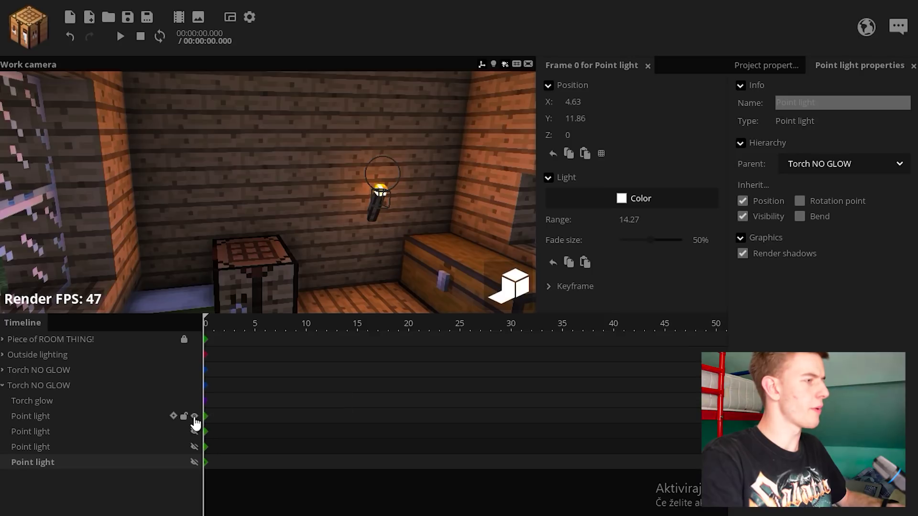
click(194, 431)
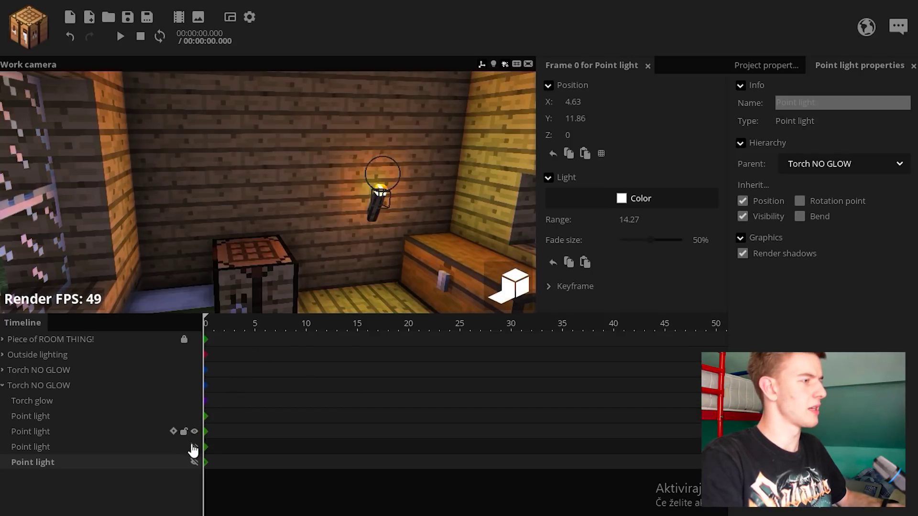
click(194, 447)
click(194, 463)
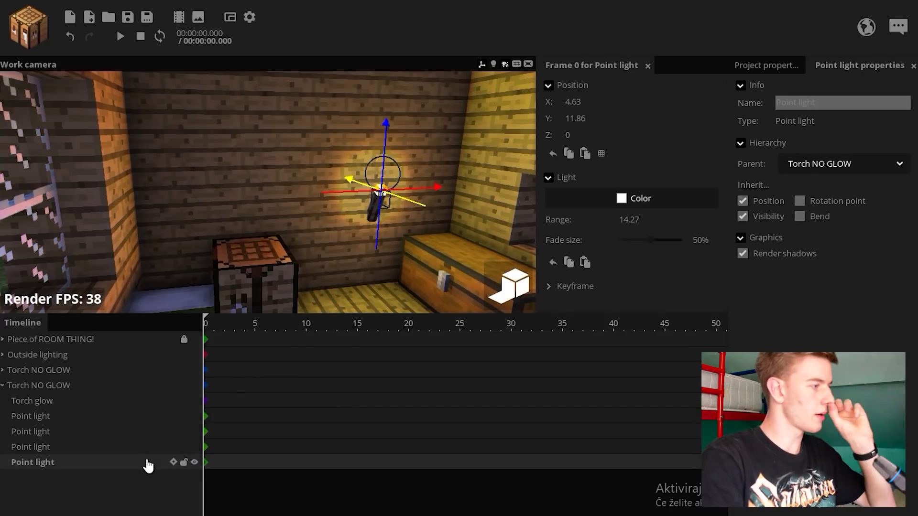
- Increase the fade size of all four point lights in the torch together and inspect the lit room
click(215, 442)
drag(200, 429, 199, 412)
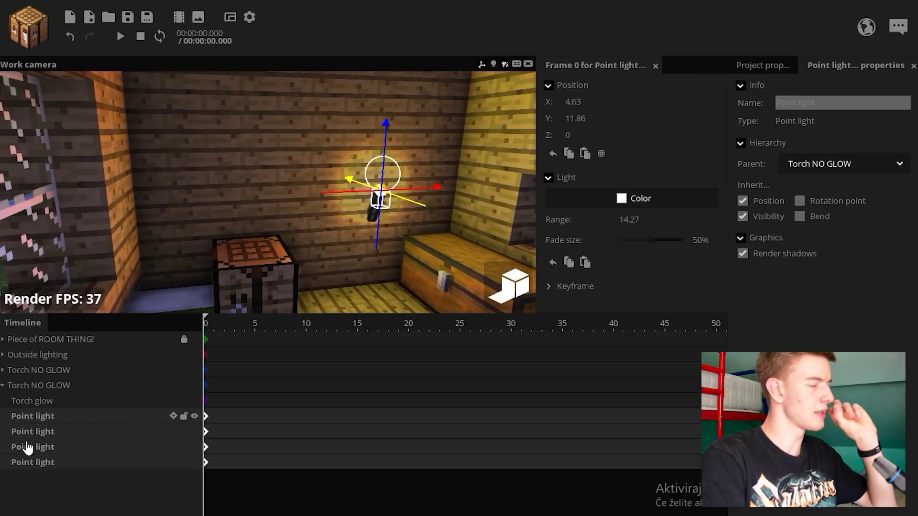
drag(652, 245, 785, 255)
click(379, 242)
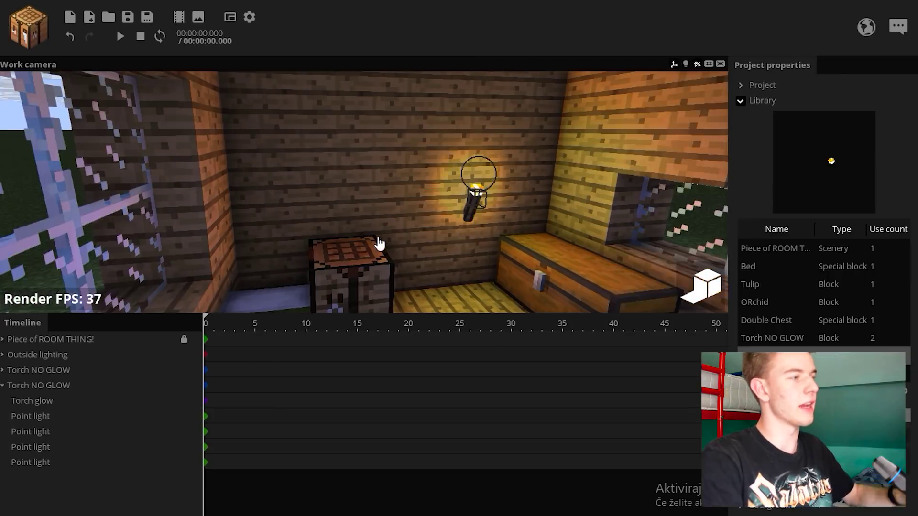
drag(379, 242, 334, 241)
key(s)
mouse_move(424, 254)
right_down()
mouse_move(411, 255)
mouse_move(424, 255)
right_up()
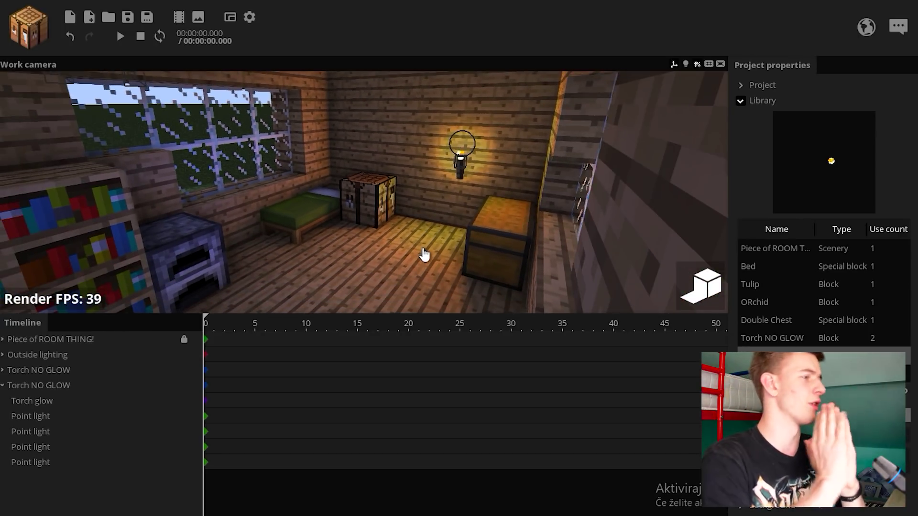
- Group the torch's four point lights into a folder named Torch Light
drag(62, 418, 62, 417)
key(ctrl+f)
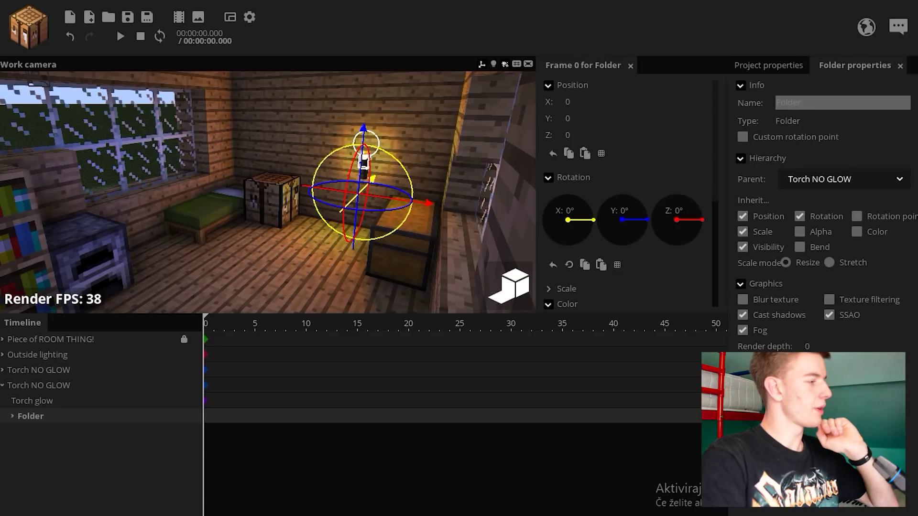
text(Torch Glow)
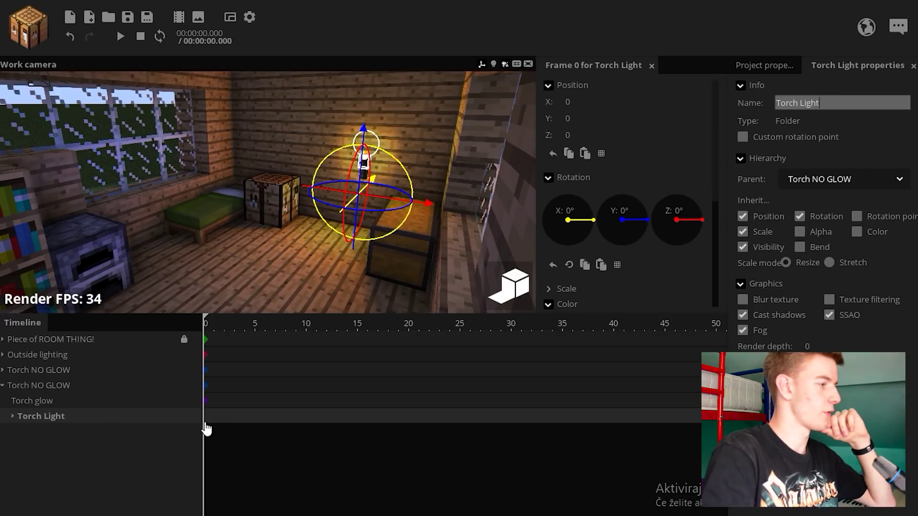
- Duplicate the Torch Light folder, parent the copy to the other Torch NO GLOW, and inspect the lighting at both torches
key(ctrl+d)
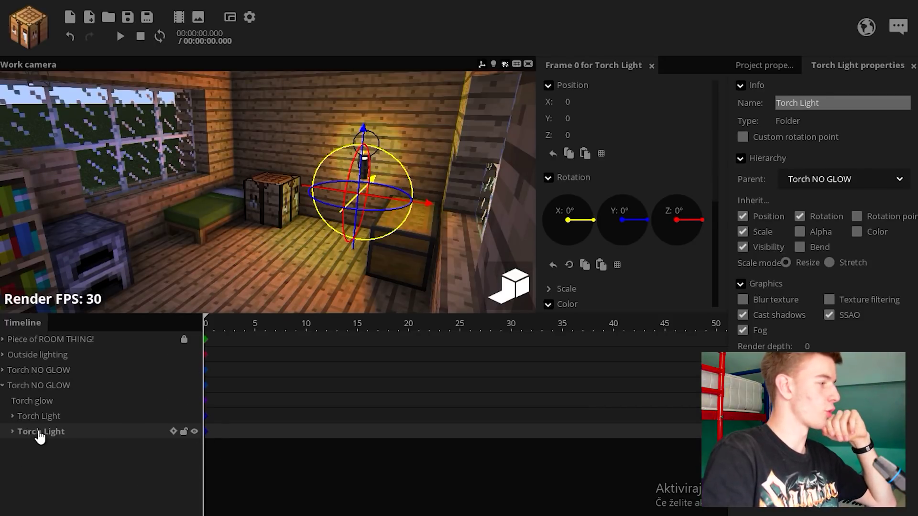
drag(40, 432, 56, 373)
right_drag(157, 229, 158, 251)
right_drag(376, 172, 430, 200)
click(376, 172)
right_drag(218, 232, 217, 231)
right_drag(354, 249, 354, 249)
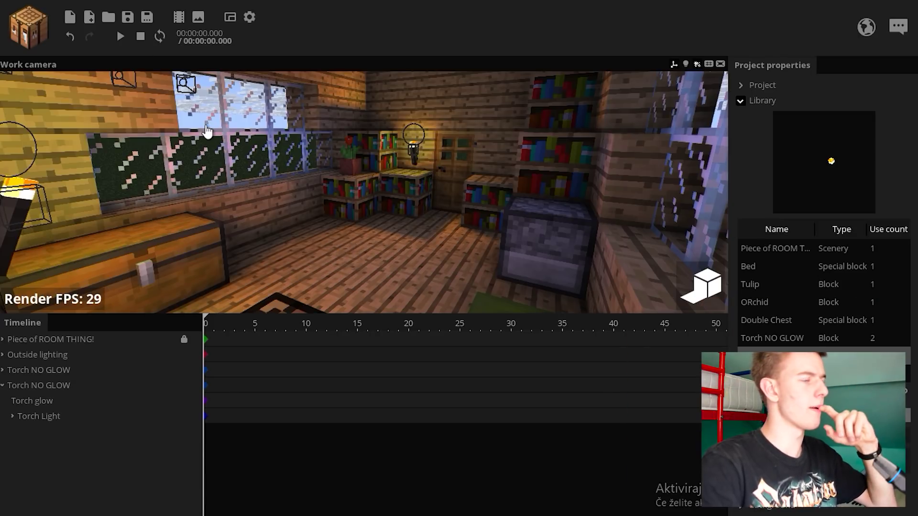
- Set the render SSAO radius to 12.84 and its power to 138%, checking the shading in the room's corners
click(249, 18)
click(570, 147)
scroll(704, 182, down, 3)
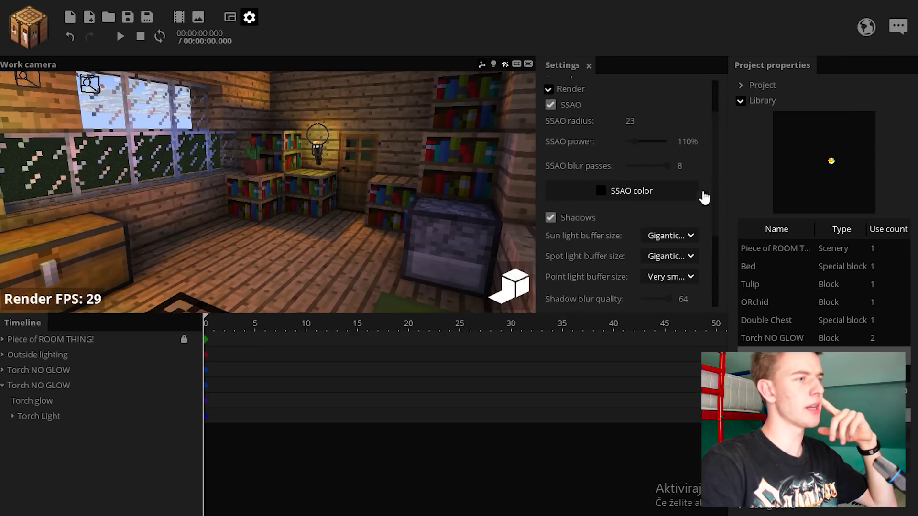
drag(639, 143, 537, 131)
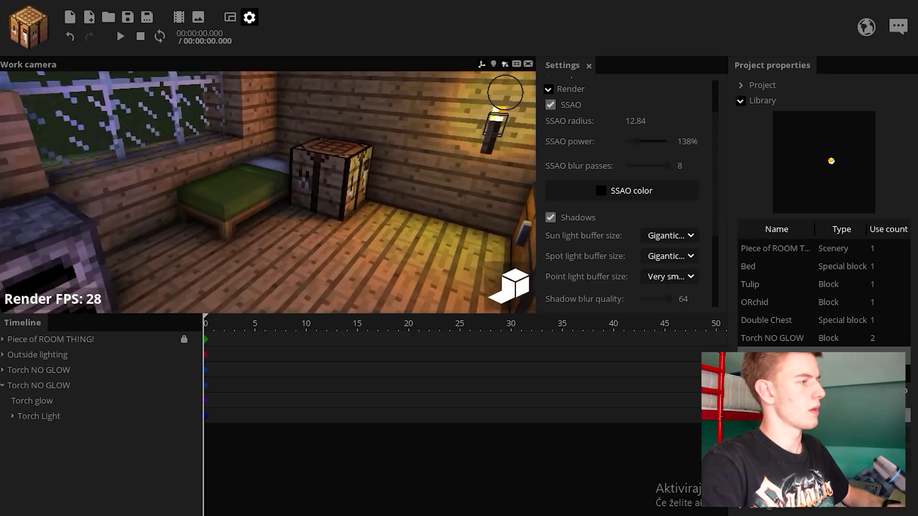
key(s)
right_drag(445, 171, 444, 172)
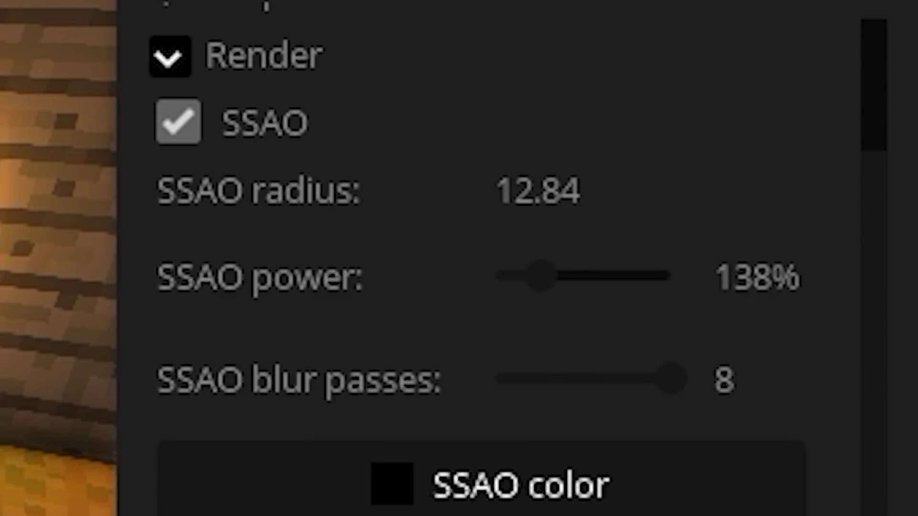
right_drag(58, 258, 58, 258)
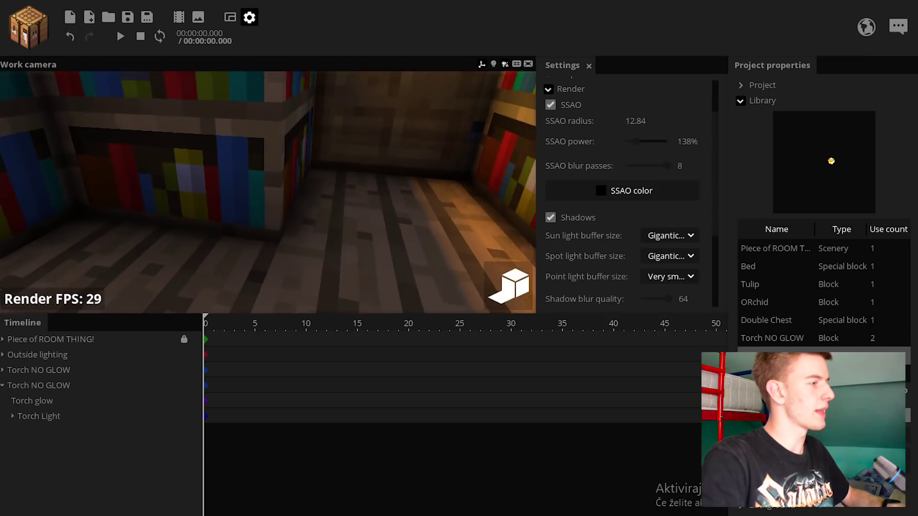
right_drag(268, 193, 268, 192)
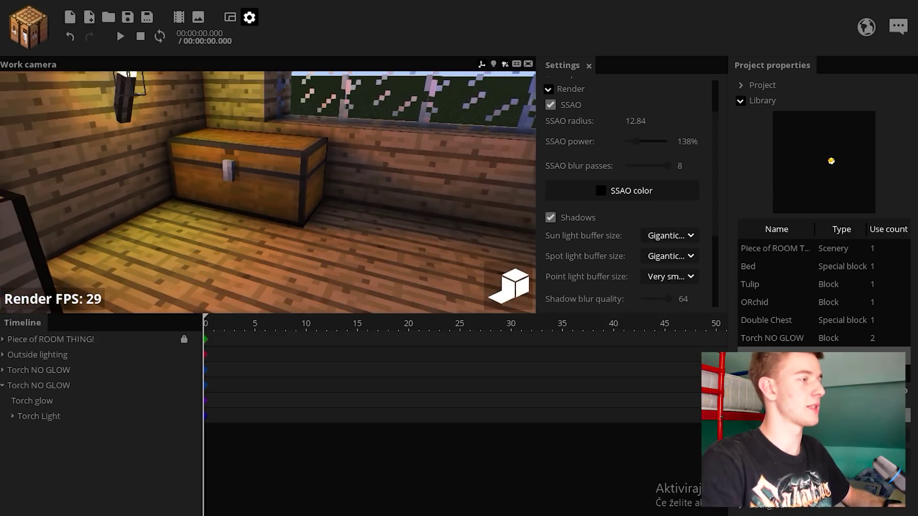
- Open the double chest's lid by rotating its Top part to about -37° on X
right_drag(58, 258, 58, 258)
click(2, 386)
click(3, 339)
click(13, 401)
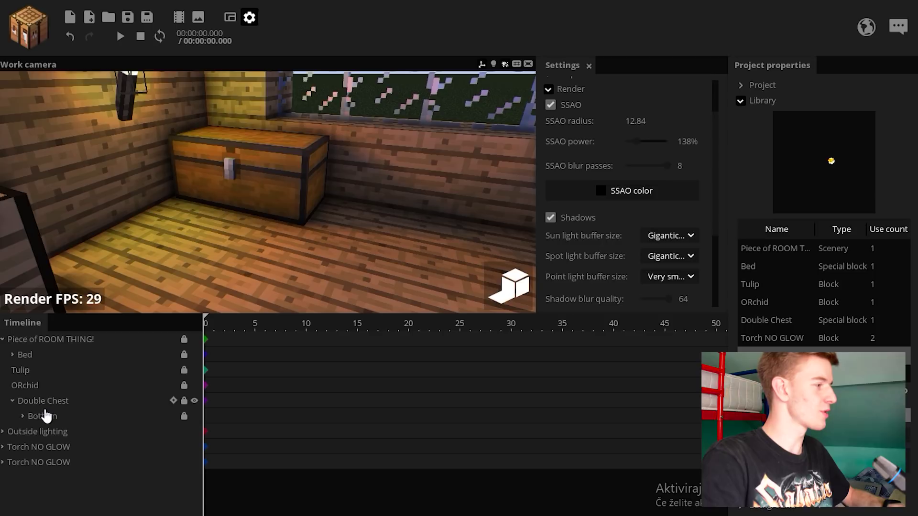
click(42, 416)
click(22, 416)
click(39, 431)
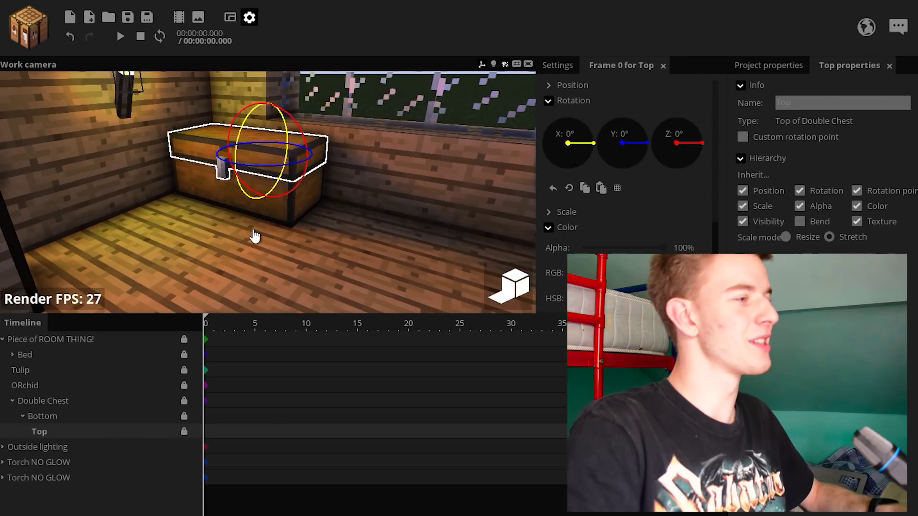
drag(256, 199, 214, 218)
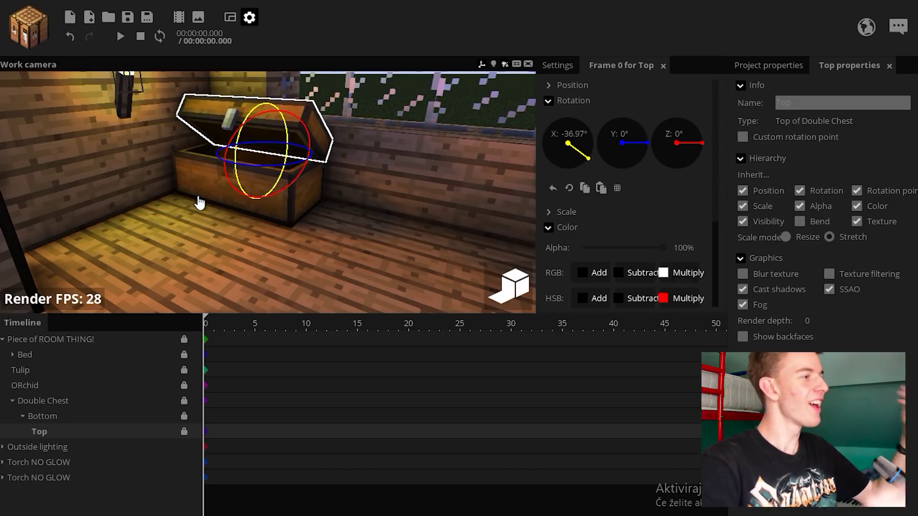
click(373, 231)
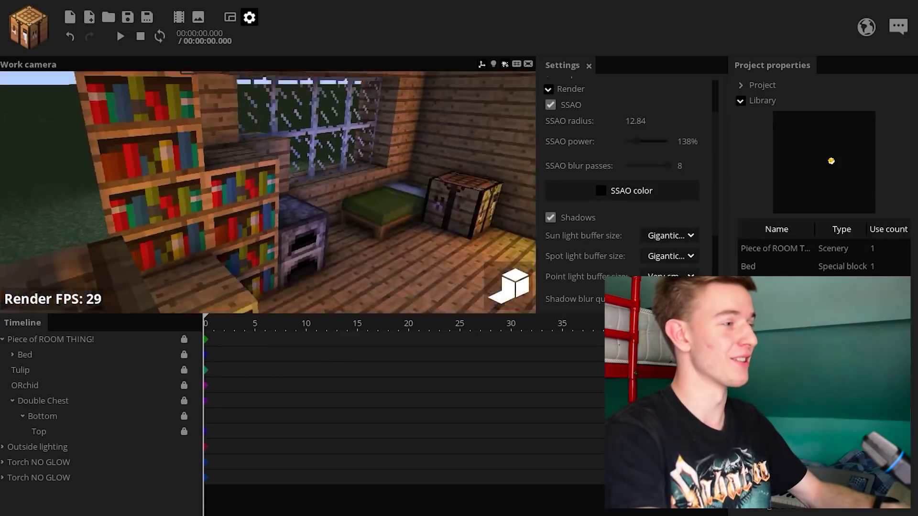
- Close the render settings, save the project and collapse the room scenery's hierarchy
mouse_move(382, 234)
right_down()
mouse_move(361, 232)
mouse_move(381, 234)
right_up()
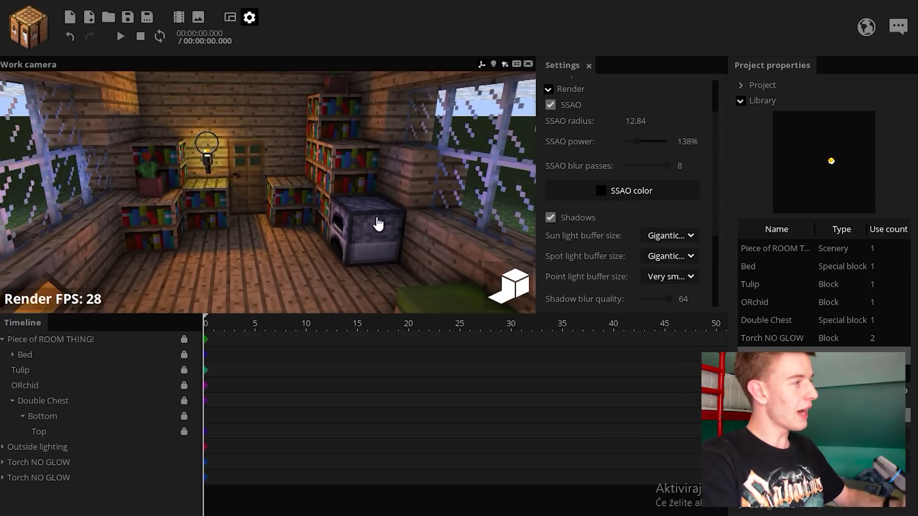
drag(377, 223, 395, 239)
click(589, 67)
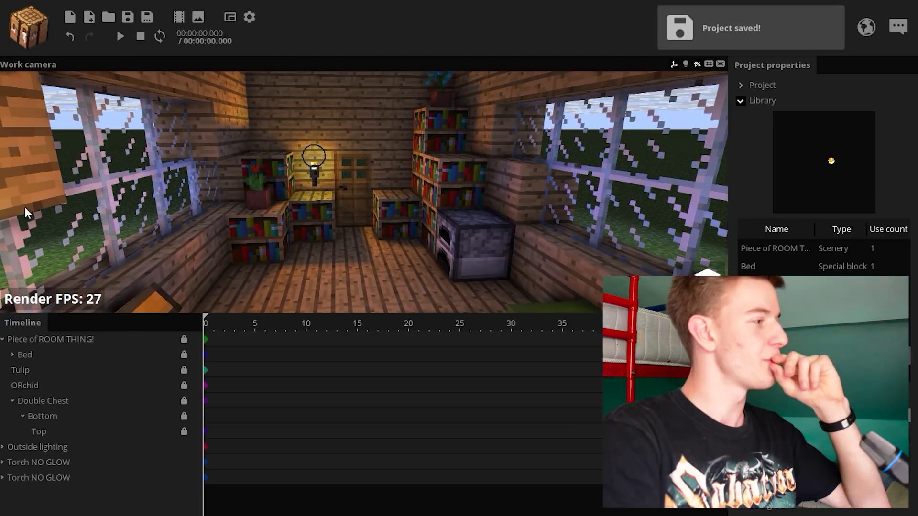
click(2, 339)
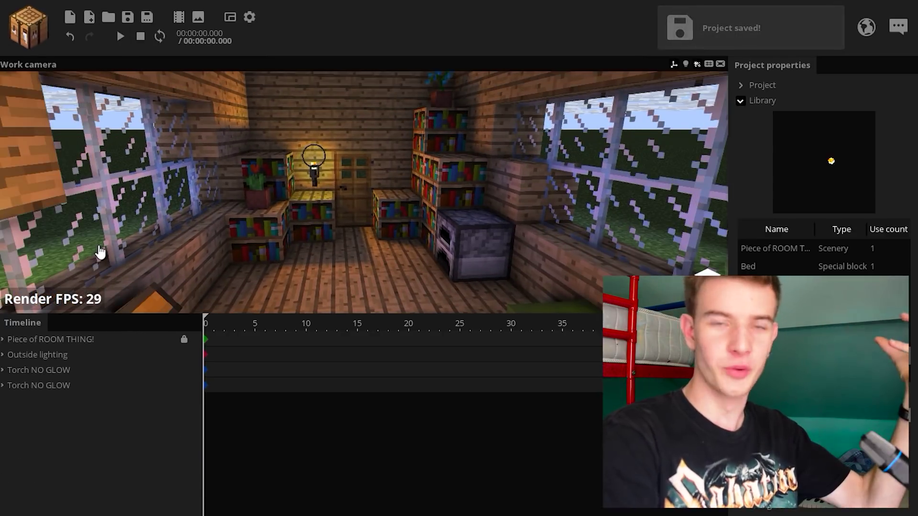
- Add a spot light inside the room and adjust its placement near the floor for reflected light
click(28, 35)
click(185, 139)
click(379, 169)
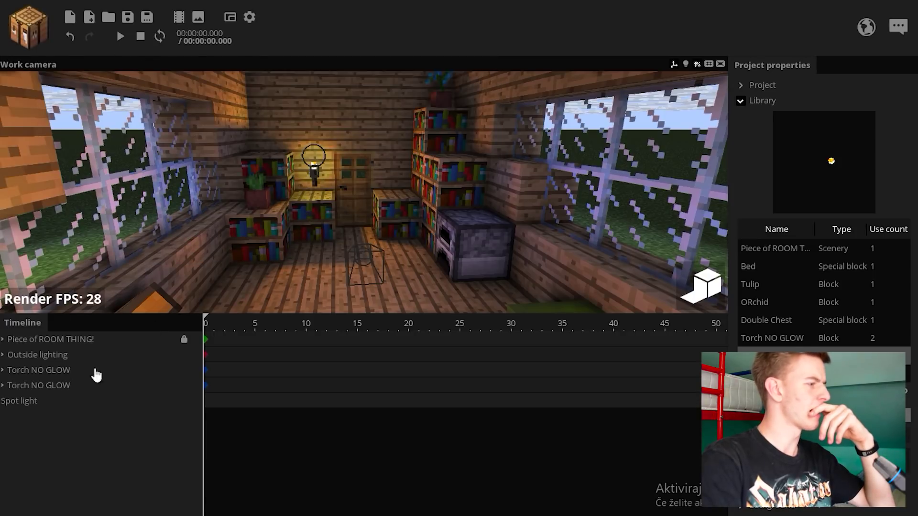
click(21, 404)
drag(349, 201, 296, 208)
drag(319, 271, 350, 282)
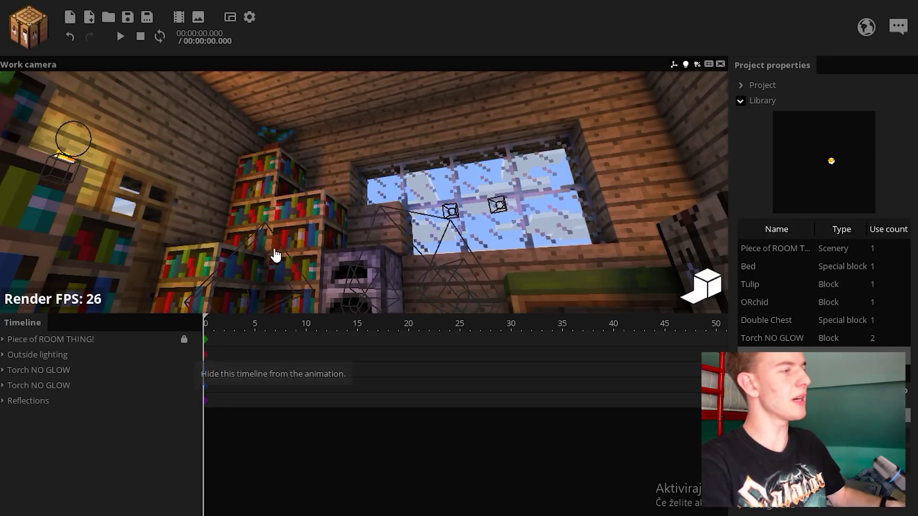
- Toggle the visibility of the Reflections folder to compare the ceiling and walls with and without its light
drag(276, 255, 227, 297)
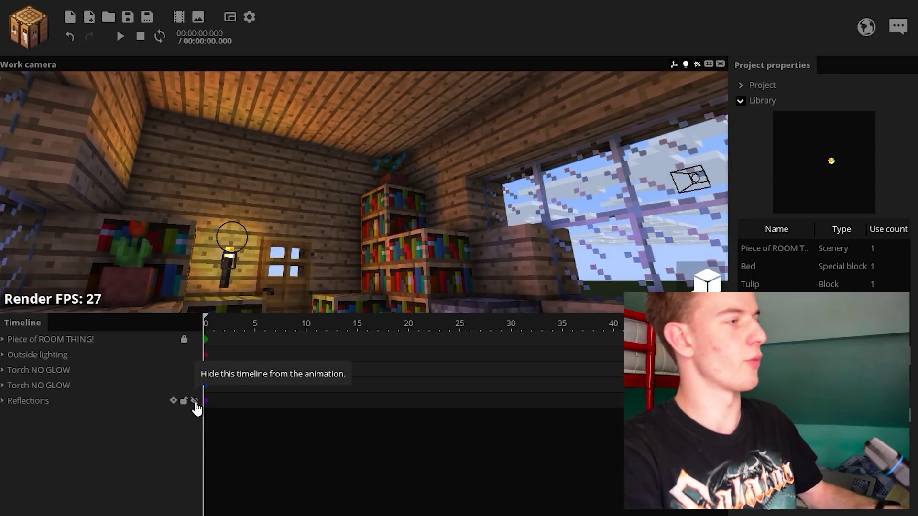
drag(311, 294, 313, 293)
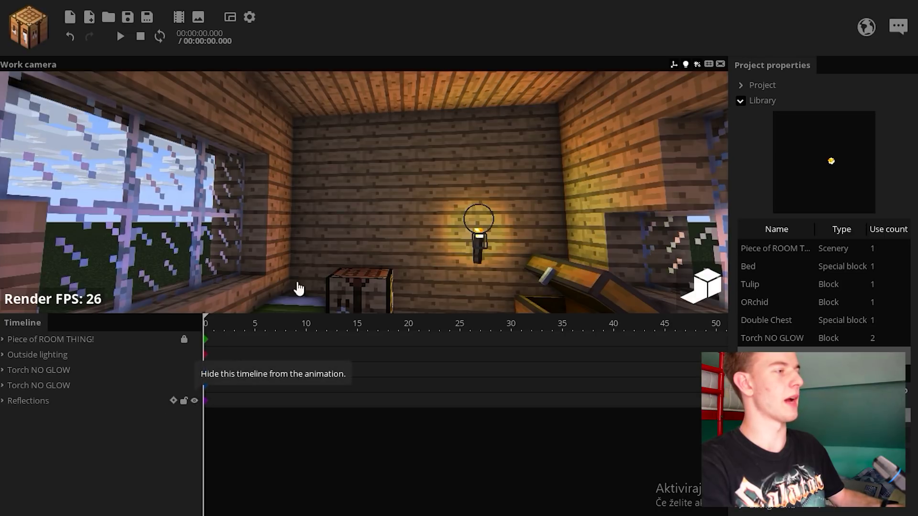
right_drag(298, 288, 206, 270)
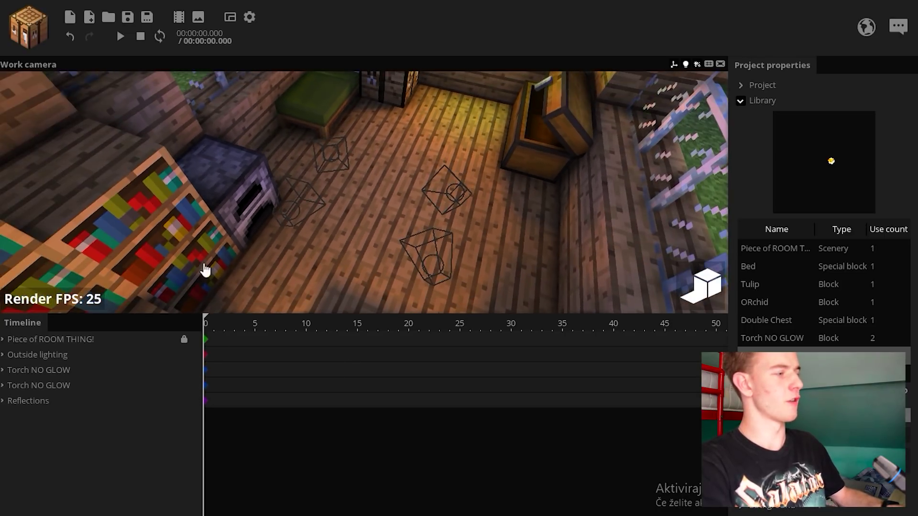
- Expand the Reflections folder, select it, and examine how its four spot lights on the floor are arranged and aimed
click(3, 401)
double_click(28, 402)
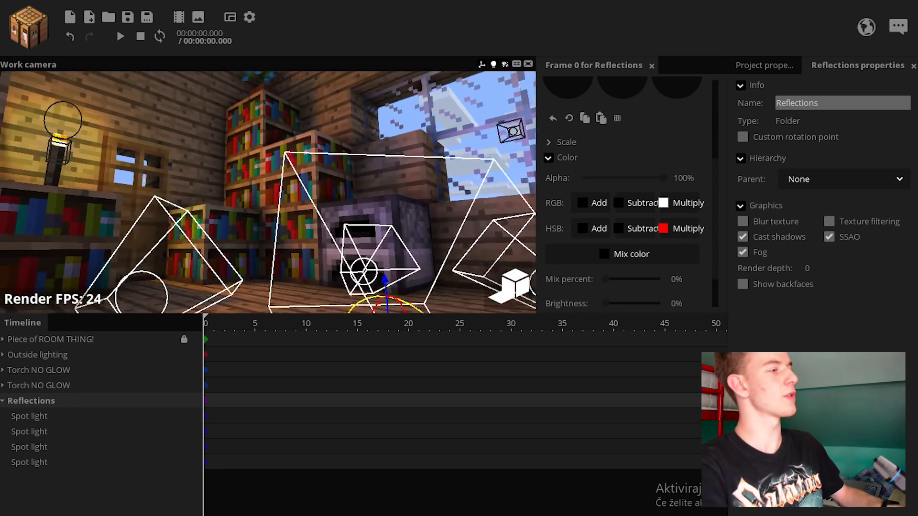
key(w)
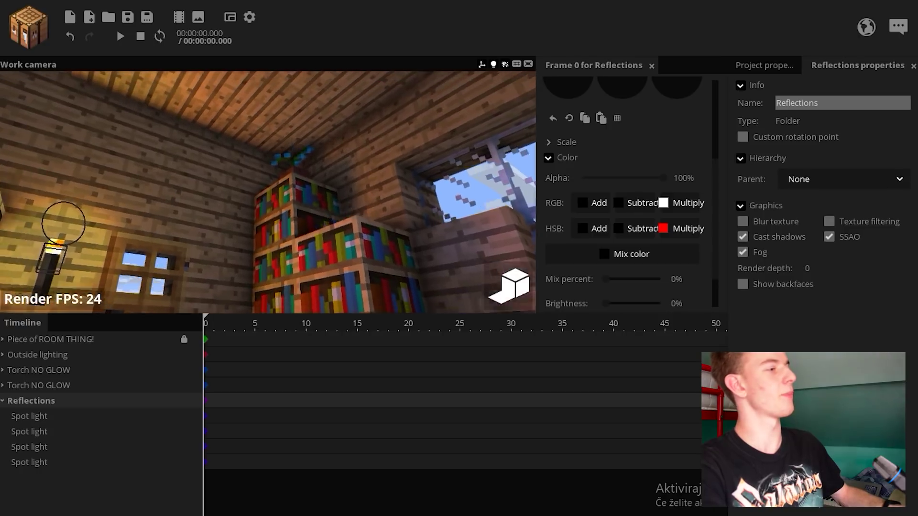
key(s)
right_drag(356, 248, 356, 248)
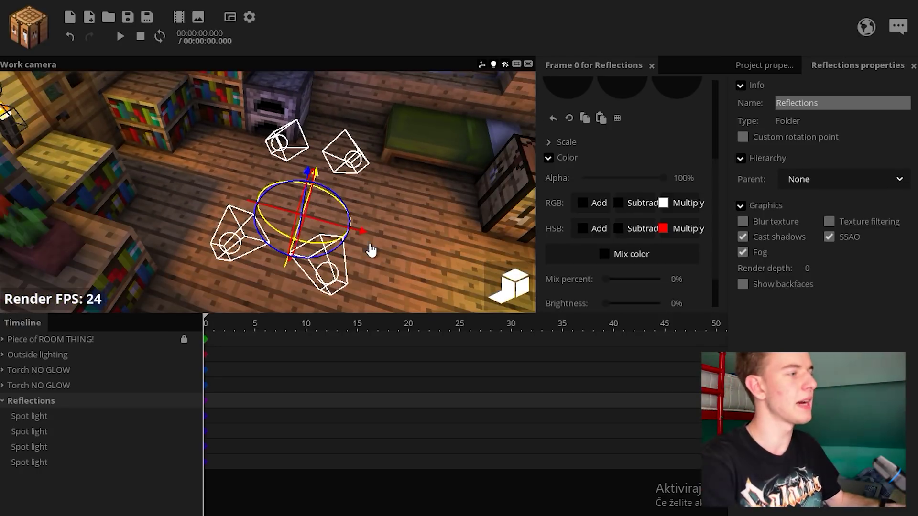
key(s)
right_drag(371, 249, 451, 228)
- Inspect two of the blue spot lights outside the windows, and examine the room's ceiling and window light from inside
click(386, 164)
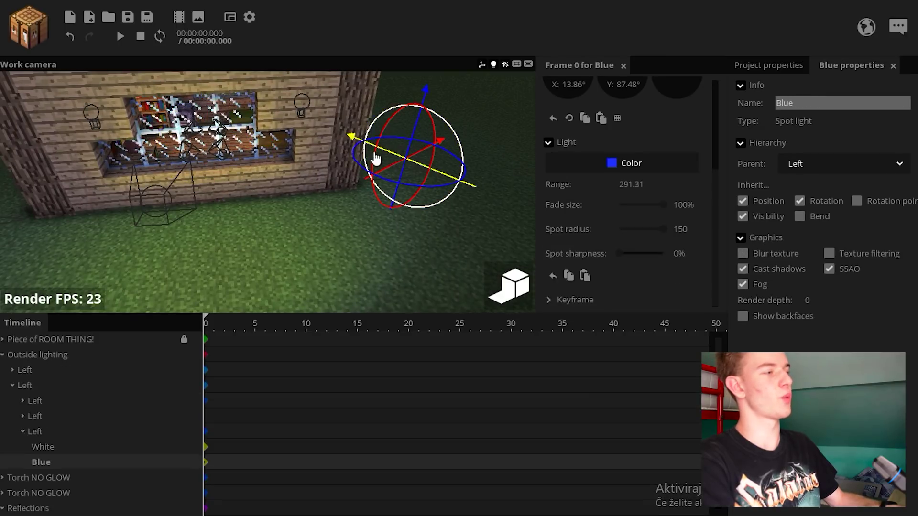
click(158, 202)
right_drag(158, 201, 158, 201)
key(w)
key(w)
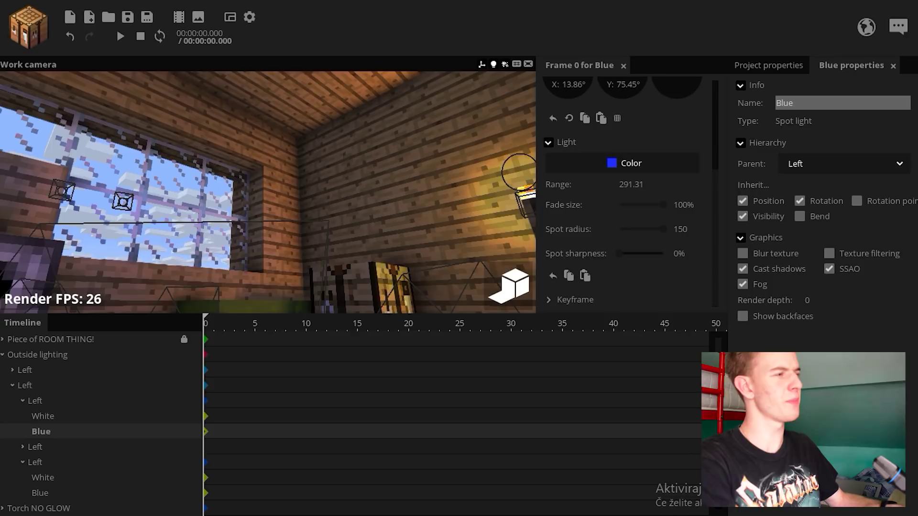
right_drag(325, 157, 353, 180)
click(395, 180)
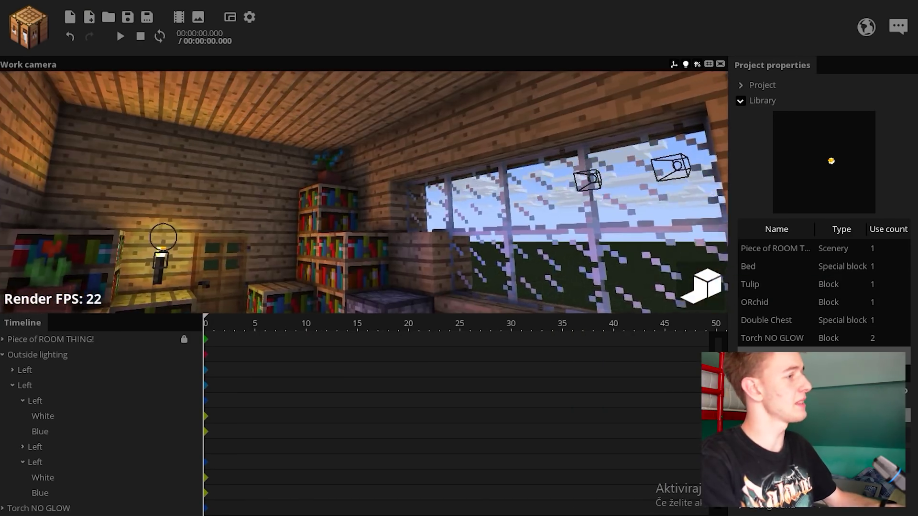
right_drag(274, 231, 259, 244)
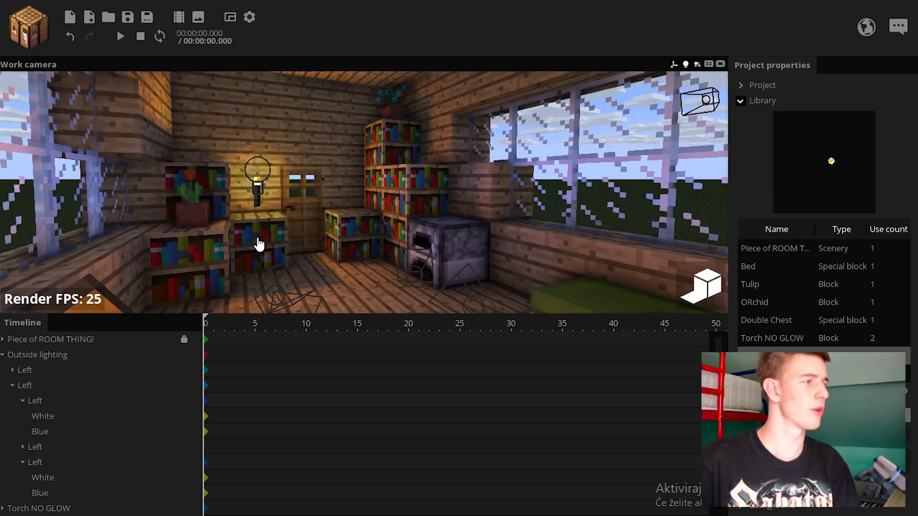